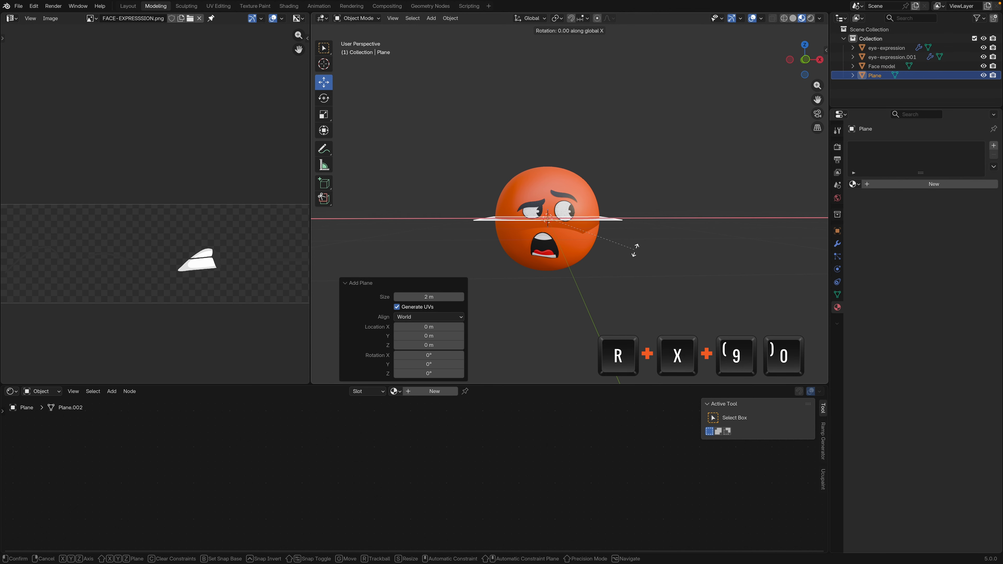
Rotate the new plane 90° about X and move it about 2.11 m along X so it sits beside the face
{"action": "type", "text": "90"}
{"action": "key", "text": "Return"}
{"action": "key", "text": "KP_1"}
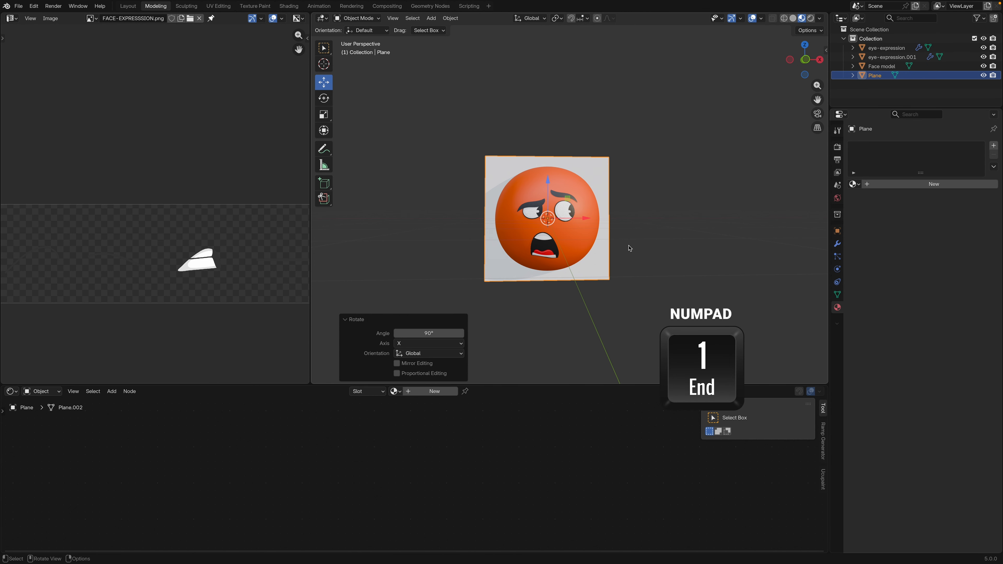
{"action": "middle_click_drag", "start_coordinate": [630, 248], "coordinate": [521, 240], "text": "shift"}
{"action": "scroll", "coordinate": [521, 240], "scroll_direction": "up", "scroll_amount": 1}
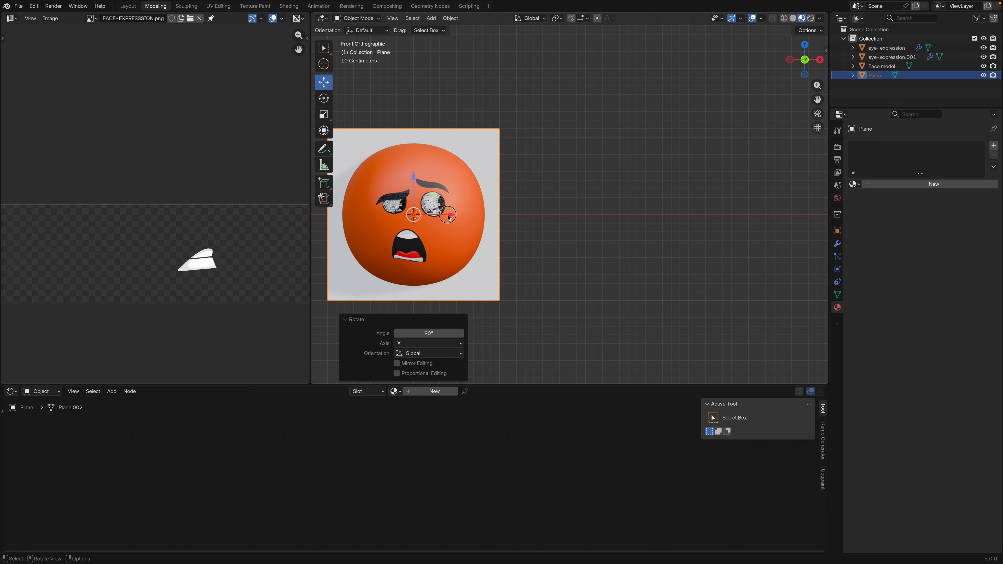
{"action": "left_click_drag", "start_coordinate": [449, 216], "coordinate": [629, 215]}
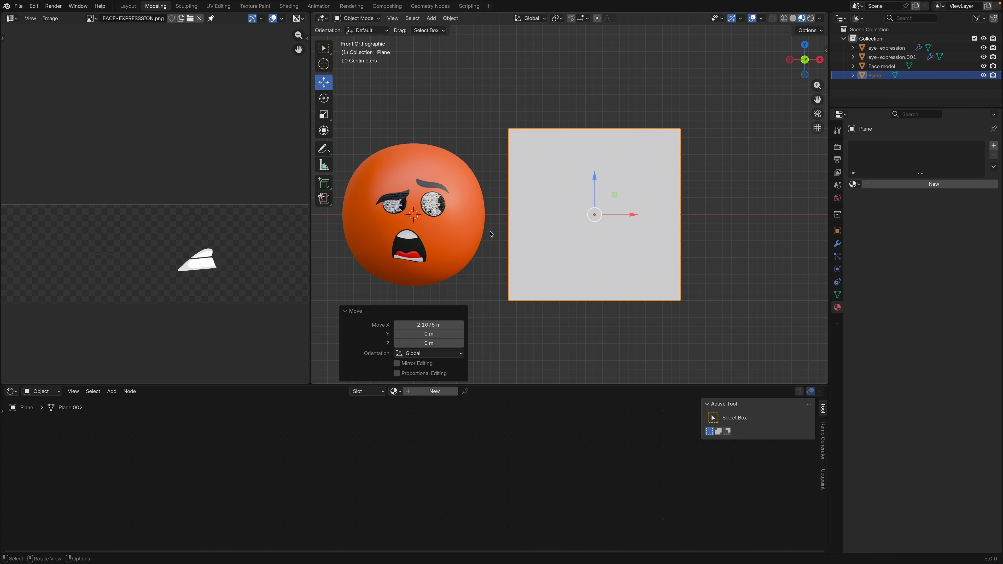
{"action": "middle_click_drag", "start_coordinate": [575, 213], "coordinate": [589, 212], "text": "shift"}
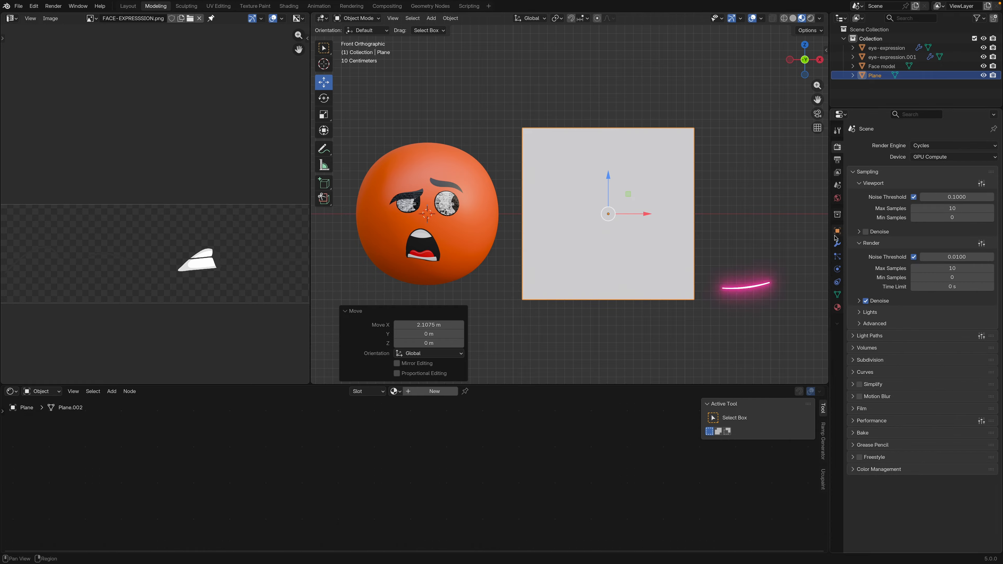
Set the plane's viewport display to Wire
{"action": "left_click", "coordinate": [837, 232]}
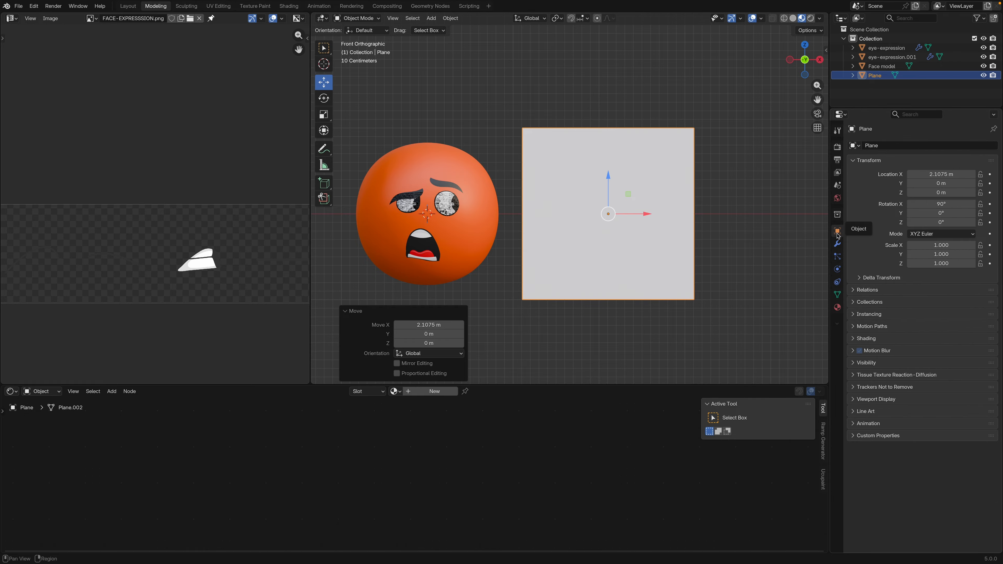
{"action": "left_click", "coordinate": [874, 400]}
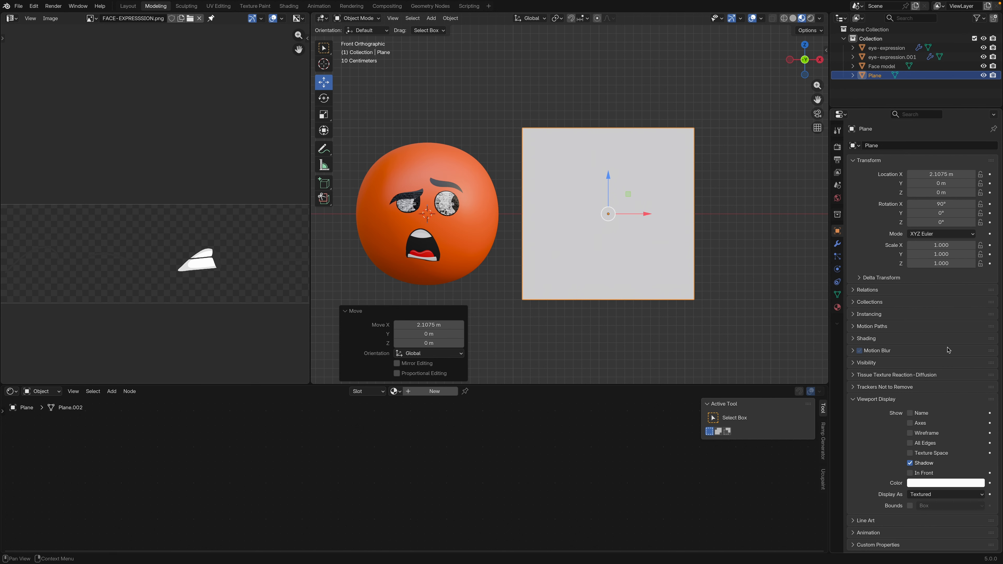
{"action": "left_click", "coordinate": [931, 496]}
{"action": "left_click", "coordinate": [924, 512]}
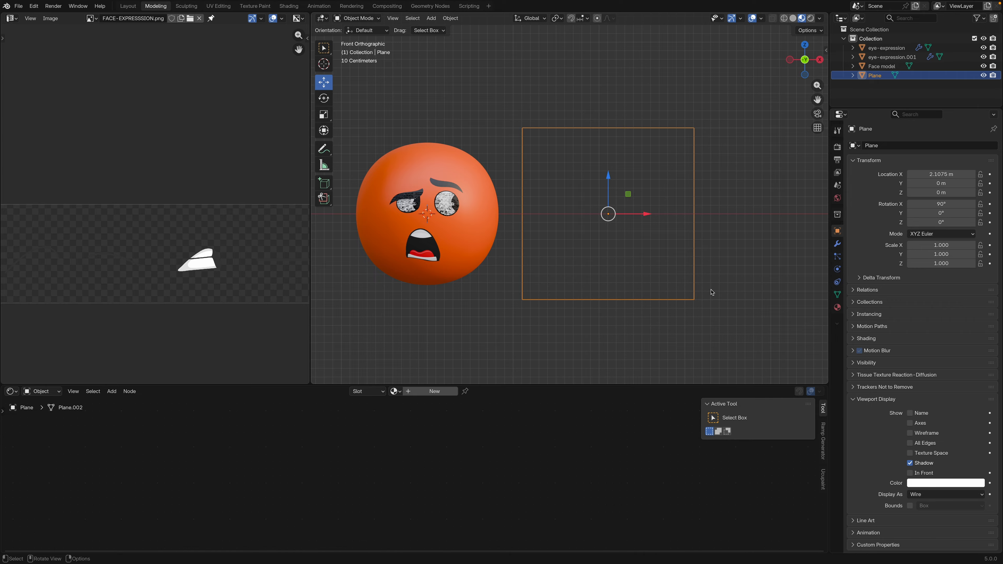
Widen the wire plane by moving its right edge about 0.18 m outward along X and its left edge slightly outward
{"action": "left_click_drag", "start_coordinate": [554, 213], "coordinate": [543, 213]}
{"action": "left_click_drag", "start_coordinate": [663, 105], "coordinate": [733, 332]}
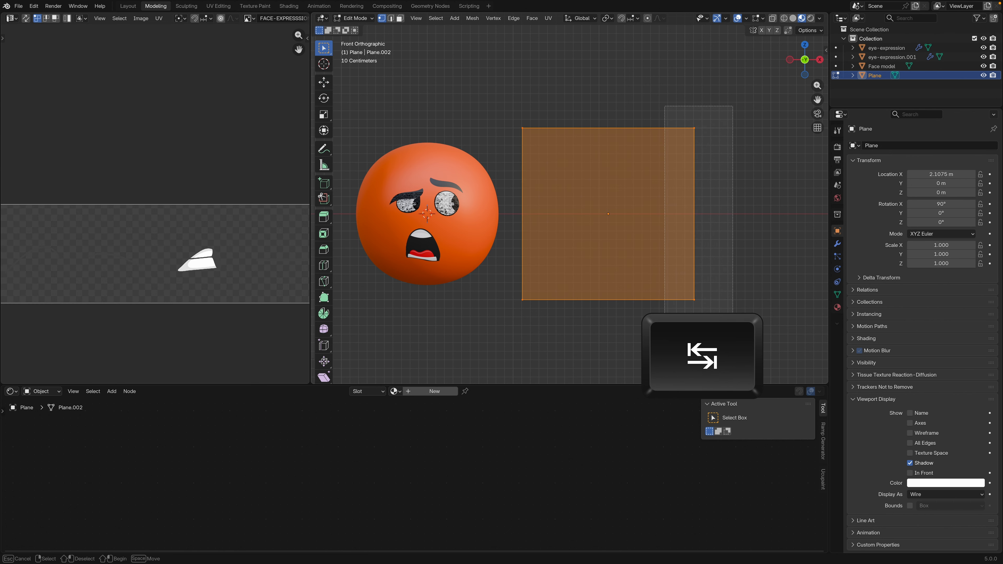
{"action": "left_click", "coordinate": [324, 82]}
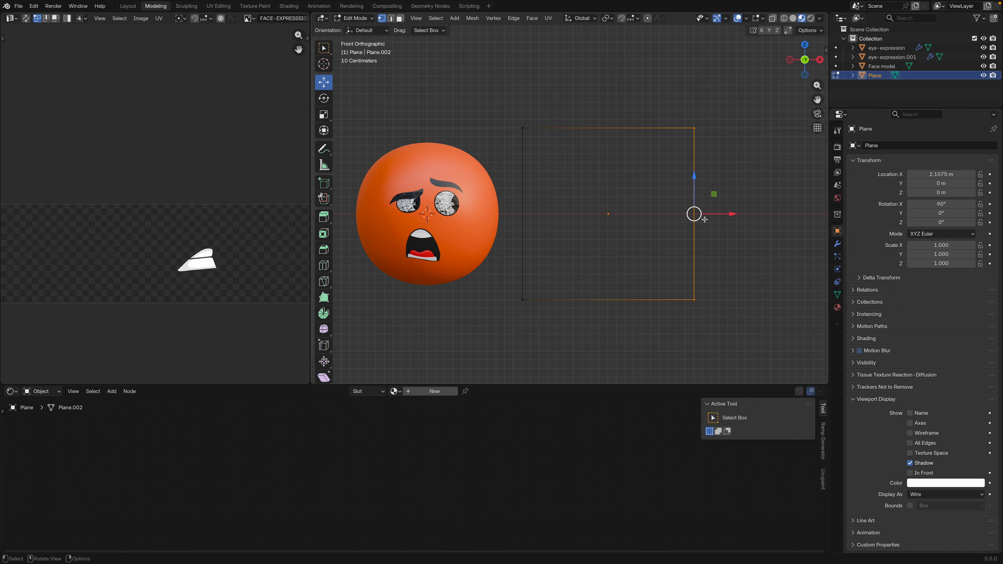
{"action": "left_click_drag", "start_coordinate": [715, 214], "coordinate": [730, 214]}
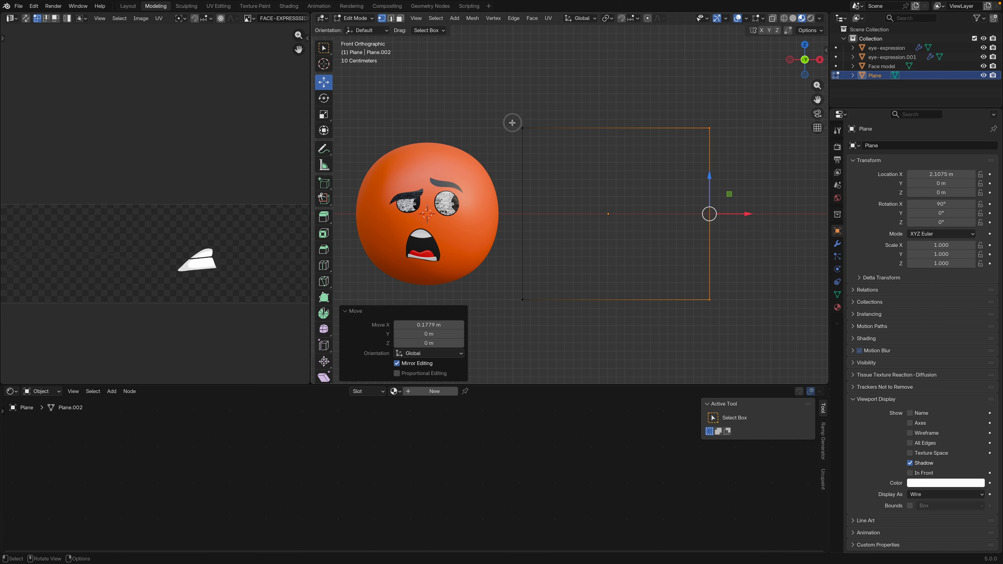
{"action": "left_click_drag", "start_coordinate": [513, 123], "coordinate": [541, 334]}
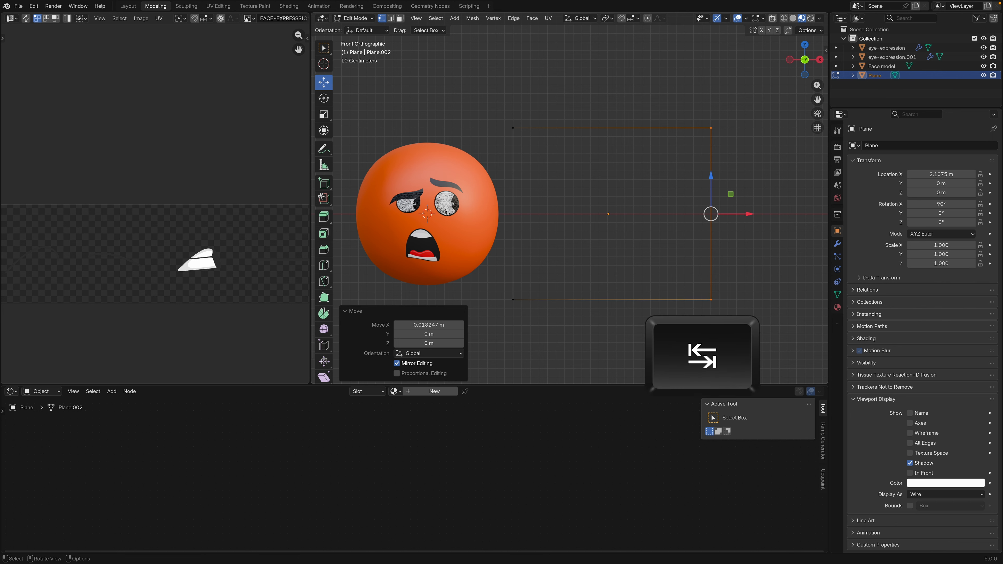
{"action": "key", "text": "Tab"}
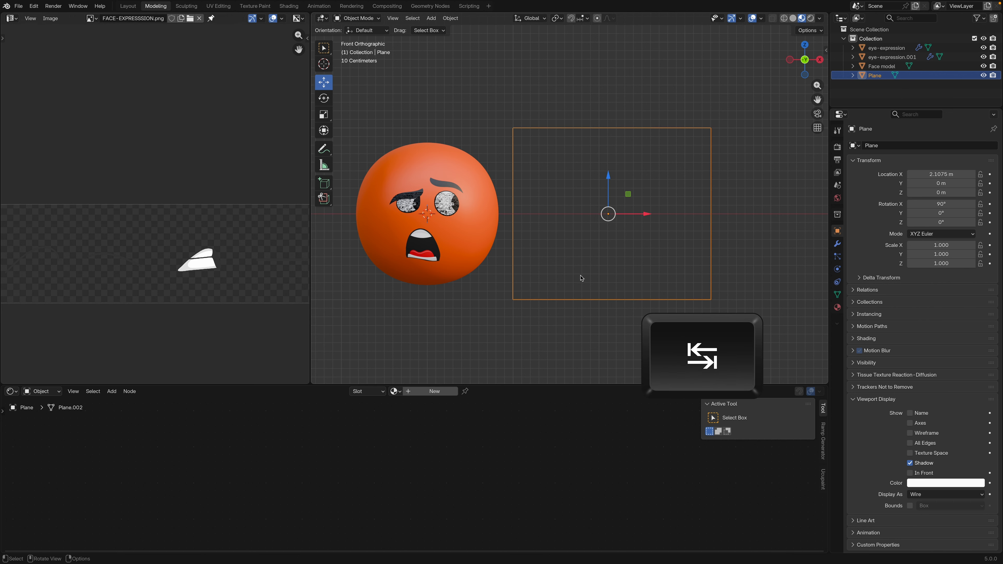
Add a text object scaled to about 0.268 and place it in the upper-left corner of the wire frame
{"action": "key", "text": "shift+a"}
{"action": "left_click", "coordinate": [590, 315]}
{"action": "key", "text": "s"}
{"action": "left_click_drag", "start_coordinate": [466, 214], "coordinate": [556, 145]}
{"action": "left_click", "coordinate": [586, 226]}
Replace the default content of the text object with "Eye"
{"action": "key", "text": "Tab"}
{"action": "key", "text": "BackSpace"}
{"action": "key", "text": "BackSpace"}
{"action": "key", "text": "BackSpace"}
{"action": "key", "text": "BackSpace"}
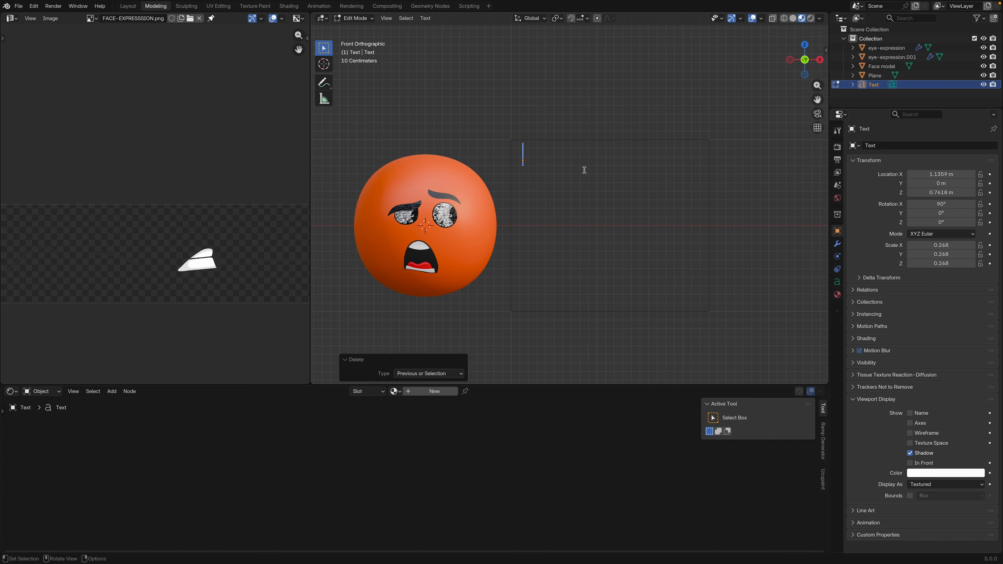
{"action": "type", "text": "Eye"}
{"action": "key", "text": "Tab"}
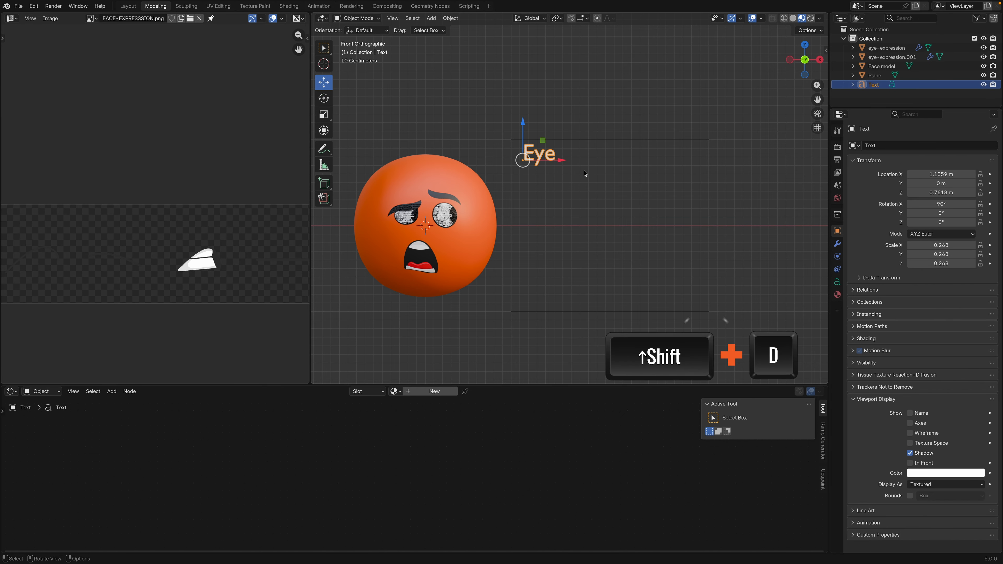
Duplicate the Eye label and move the copy about 1.28 m along X to the frame's upper-right area
{"action": "key", "text": "shift+d"}
{"action": "right_click", "coordinate": [583, 170]}
{"action": "left_click_drag", "start_coordinate": [565, 161], "coordinate": [674, 169]}
Change the duplicated label's text to "Mouth" and nudge it slightly left
{"action": "key", "text": "Tab"}
{"action": "key", "text": "BackSpace"}
{"action": "key", "text": "BackSpace"}
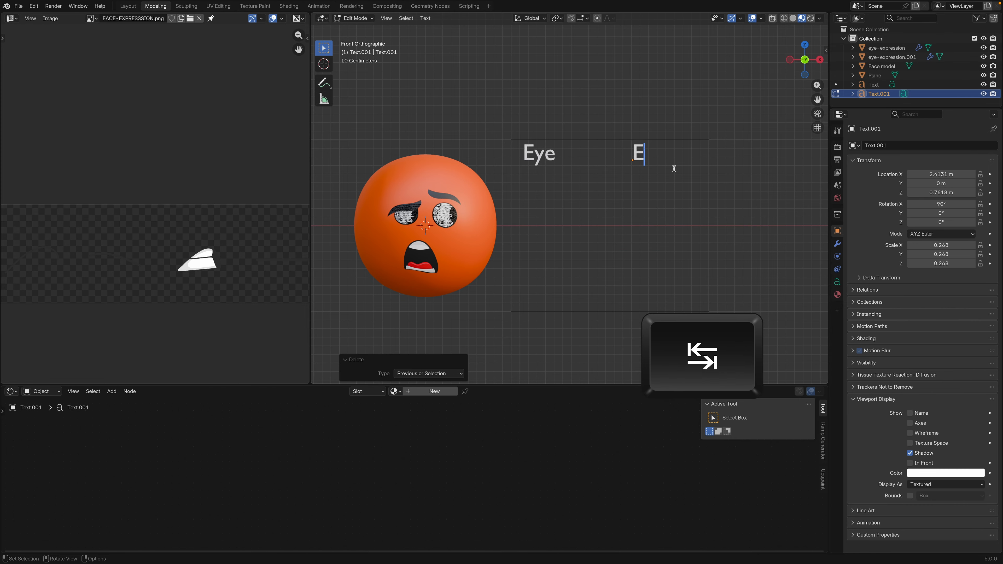
{"action": "key", "text": "BackSpace"}
{"action": "type", "text": "Mouth"}
{"action": "key", "text": "Tab"}
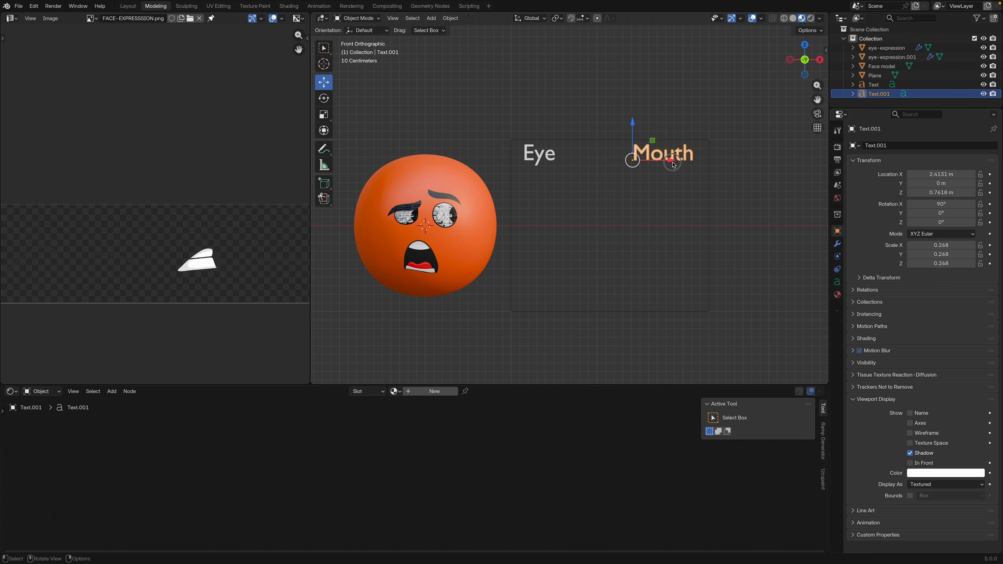
{"action": "left_click_drag", "start_coordinate": [673, 164], "coordinate": [669, 164]}
Duplicate the frame's face, narrow it along X to a strip about 0.05 of its width, and move it about -0.45 m along X
{"action": "left_click", "coordinate": [707, 258]}
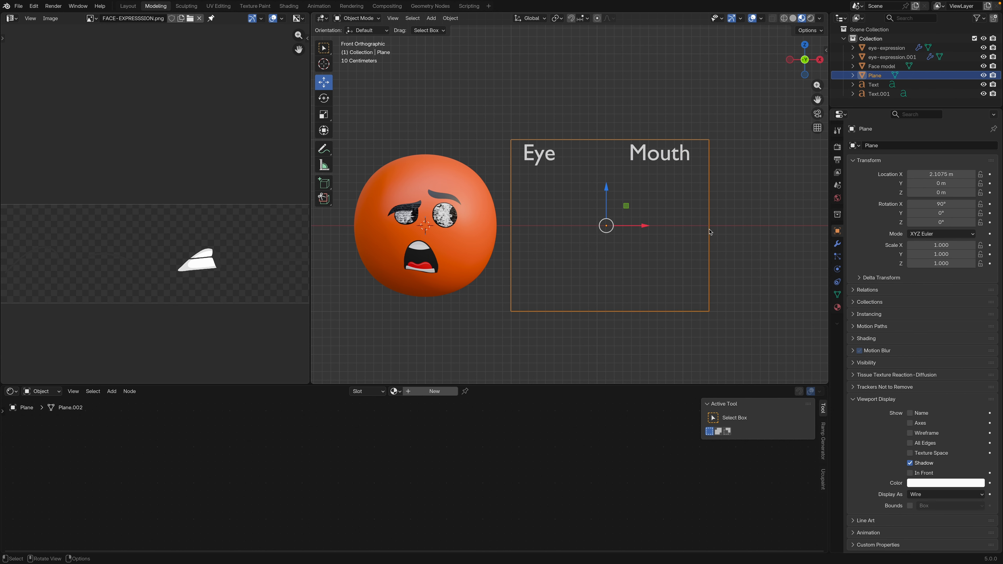
{"action": "key", "text": "Tab"}
{"action": "key", "text": "a"}
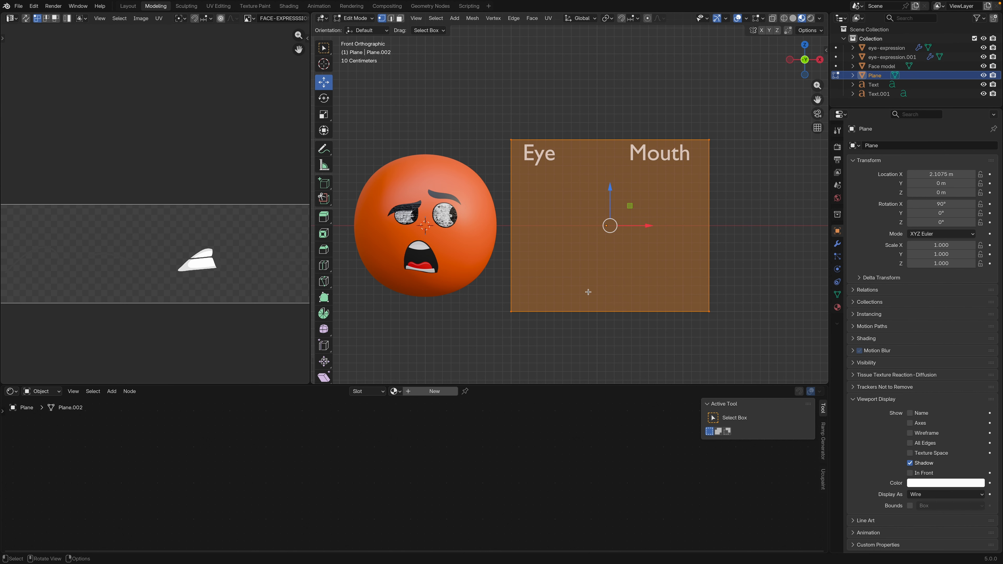
{"action": "key", "text": "shift+d"}
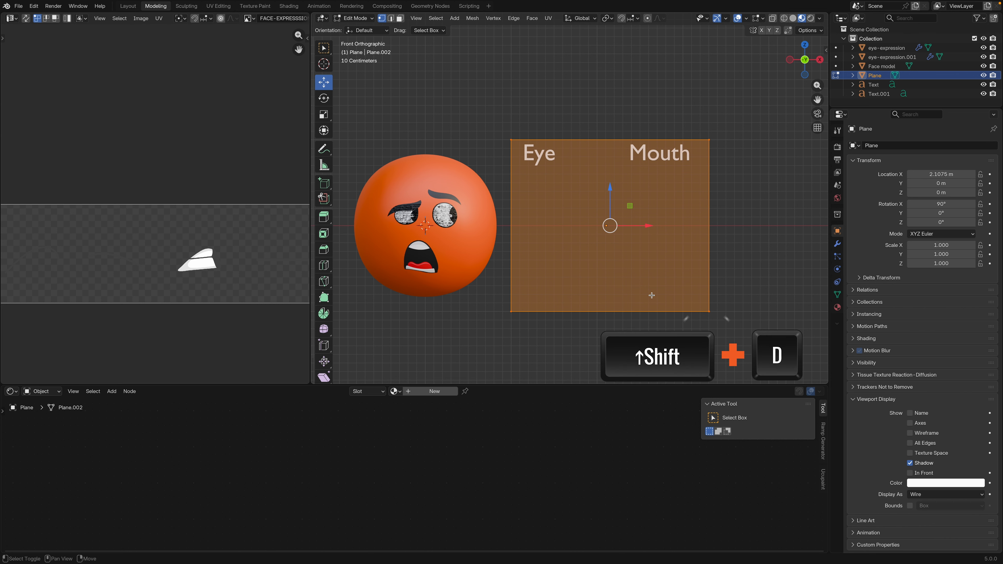
{"action": "key", "text": "Escape"}
{"action": "key", "text": "s"}
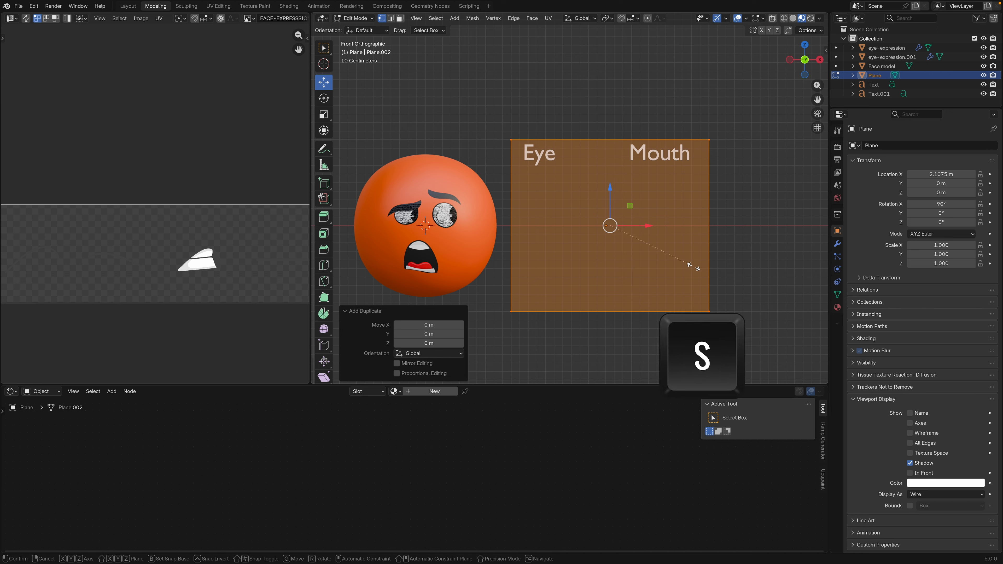
{"action": "key", "text": "x"}
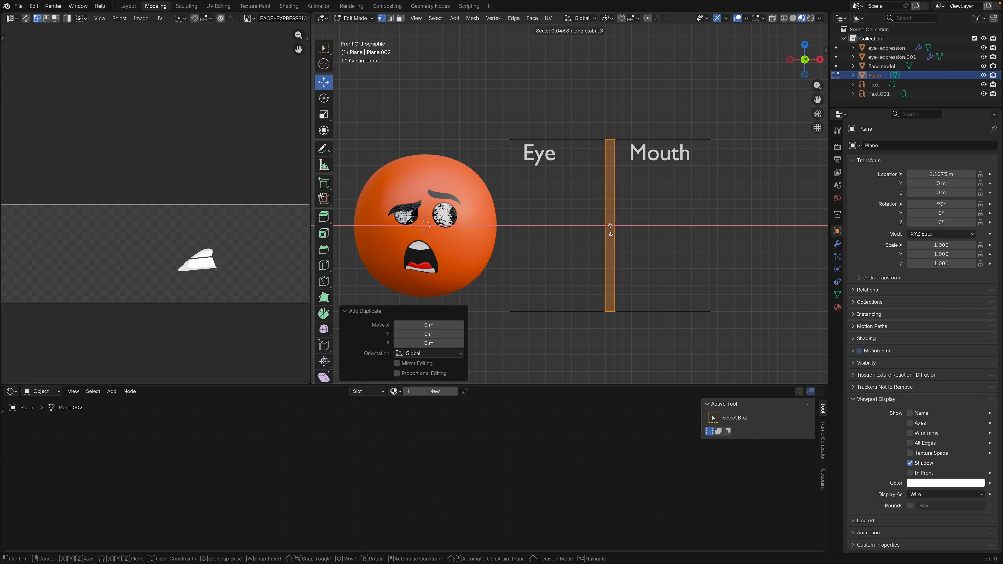
{"action": "left_click", "coordinate": [612, 229]}
{"action": "left_click_drag", "start_coordinate": [646, 226], "coordinate": [608, 234]}
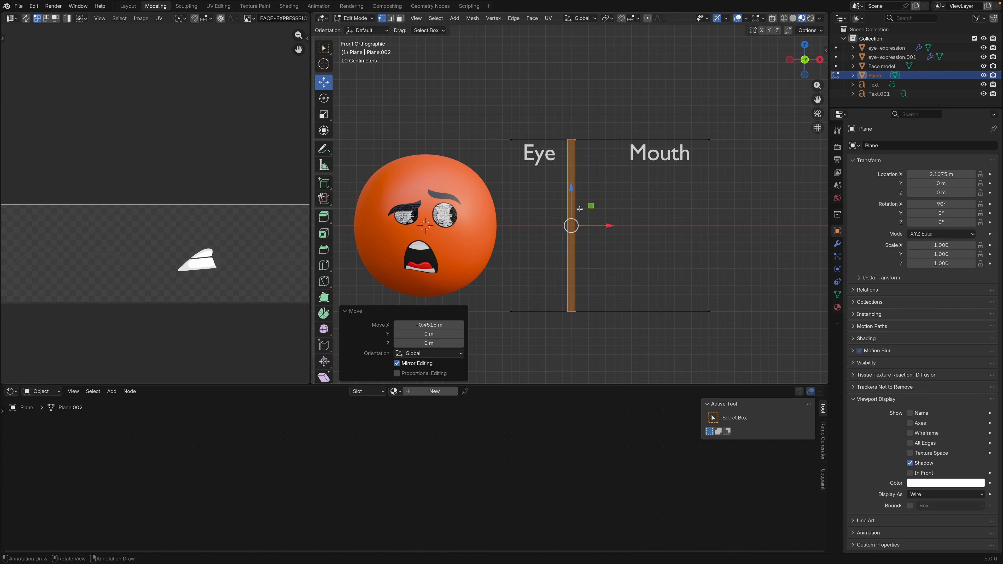
Shorten the strip along Z to about 0.82 of its height and lower it about 0.07 m within the frame
{"action": "key", "text": "s"}
{"action": "key", "text": "z"}
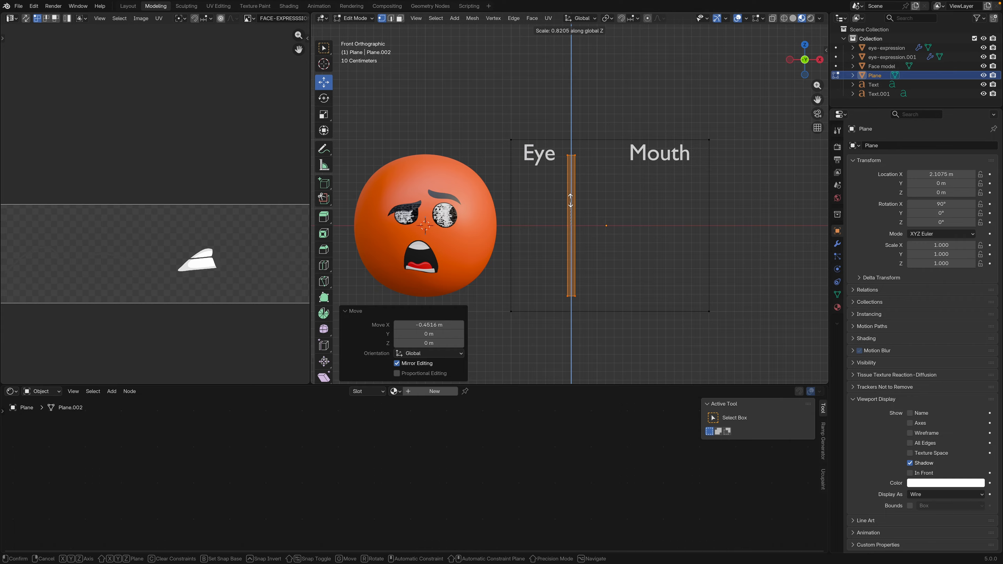
{"action": "left_click", "coordinate": [571, 199]}
{"action": "left_click_drag", "start_coordinate": [573, 189], "coordinate": [572, 194]}
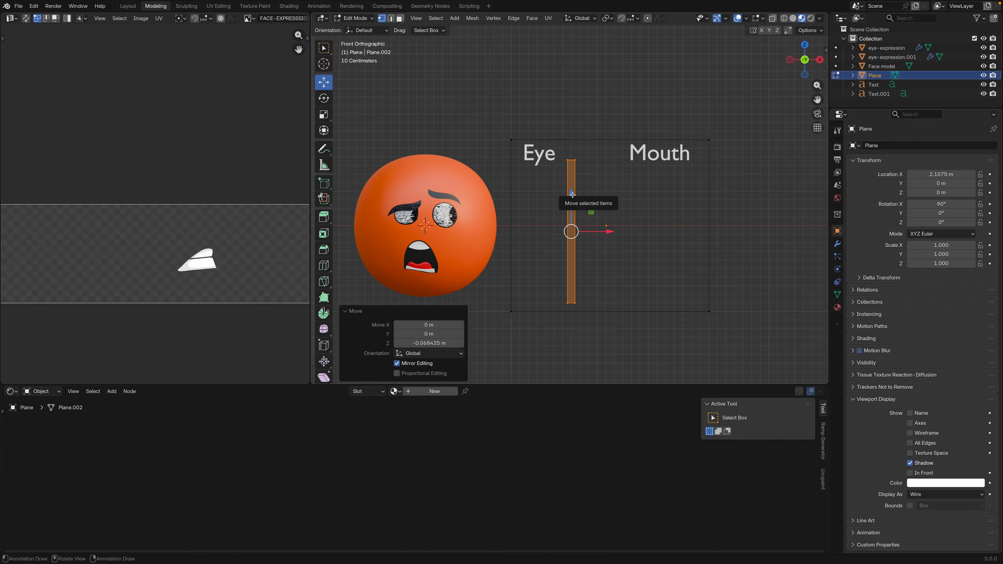
Duplicate the strip, place the copy along X below the Mouth label, and finish editing the frame mesh
{"action": "key", "text": "shift+d"}
{"action": "right_click", "coordinate": [572, 194]}
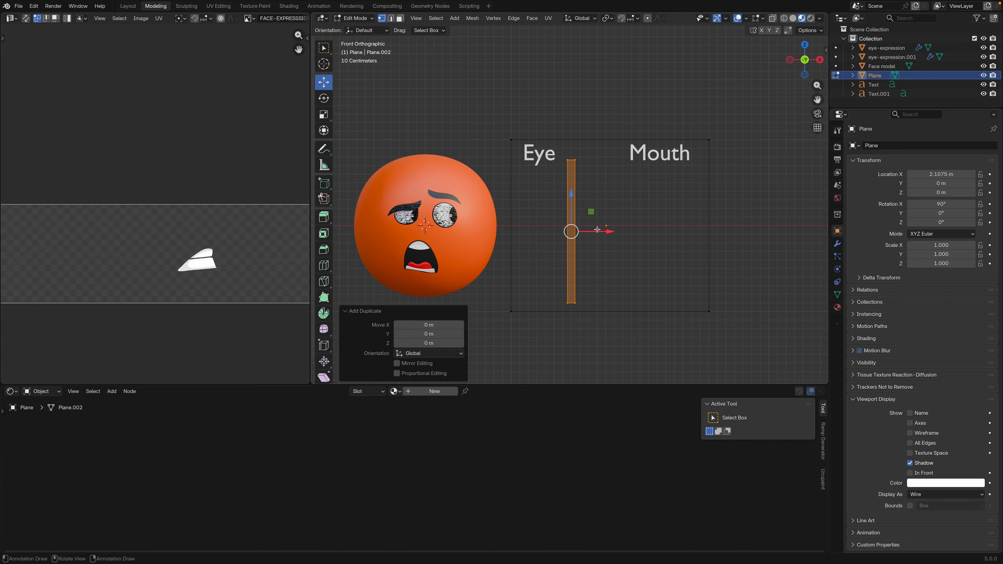
{"action": "left_click_drag", "start_coordinate": [600, 232], "coordinate": [710, 258]}
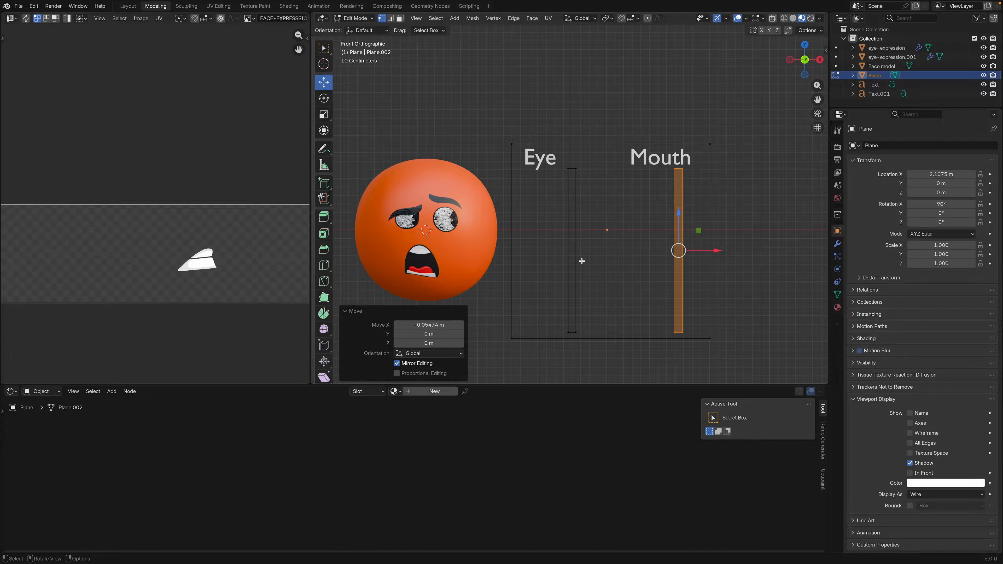
{"action": "key", "text": "Tab"}
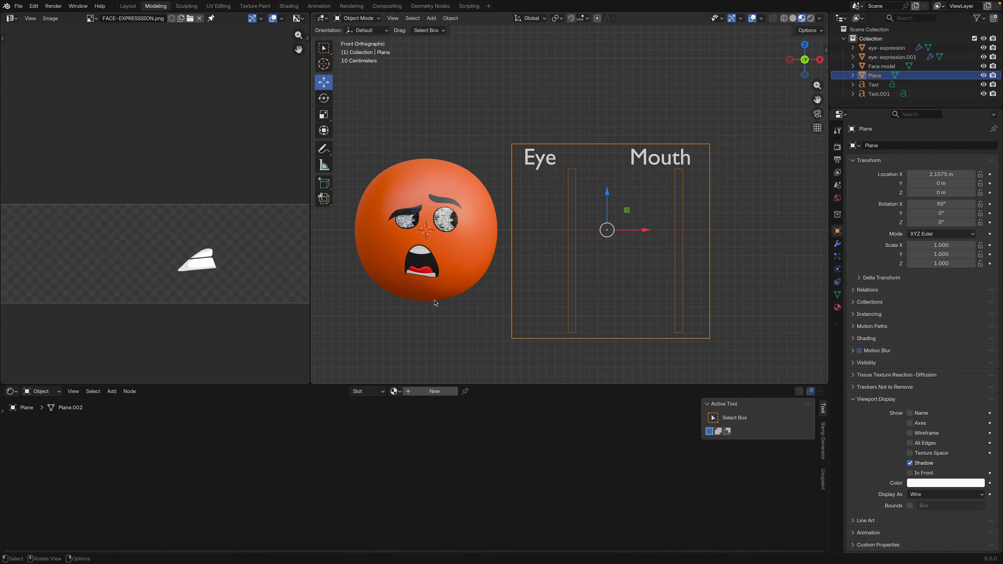
Select the mouth expression plane on the face and set its material's Value node to 0
{"action": "left_click", "coordinate": [437, 281]}
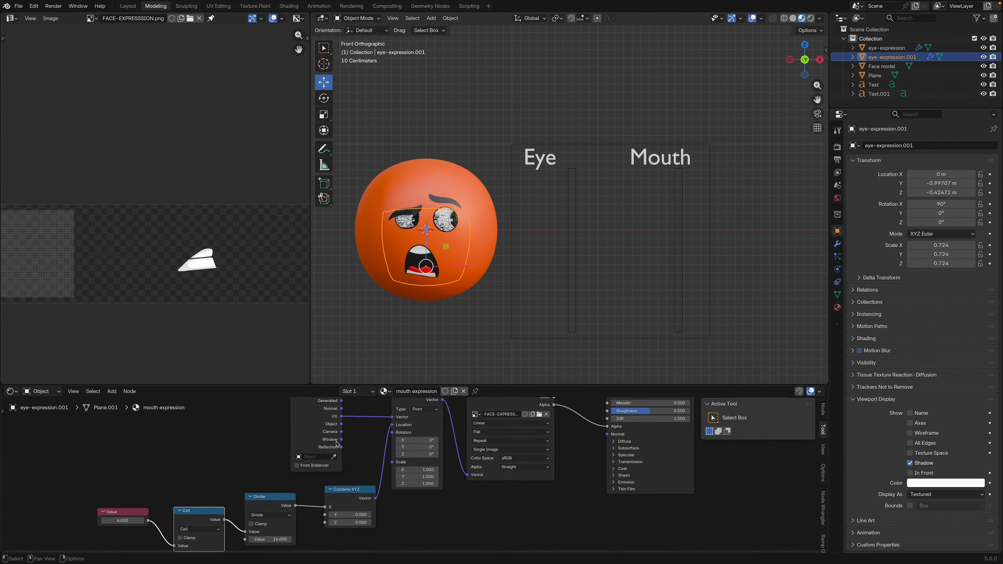
{"action": "middle_click_drag", "start_coordinate": [181, 481], "coordinate": [241, 452]}
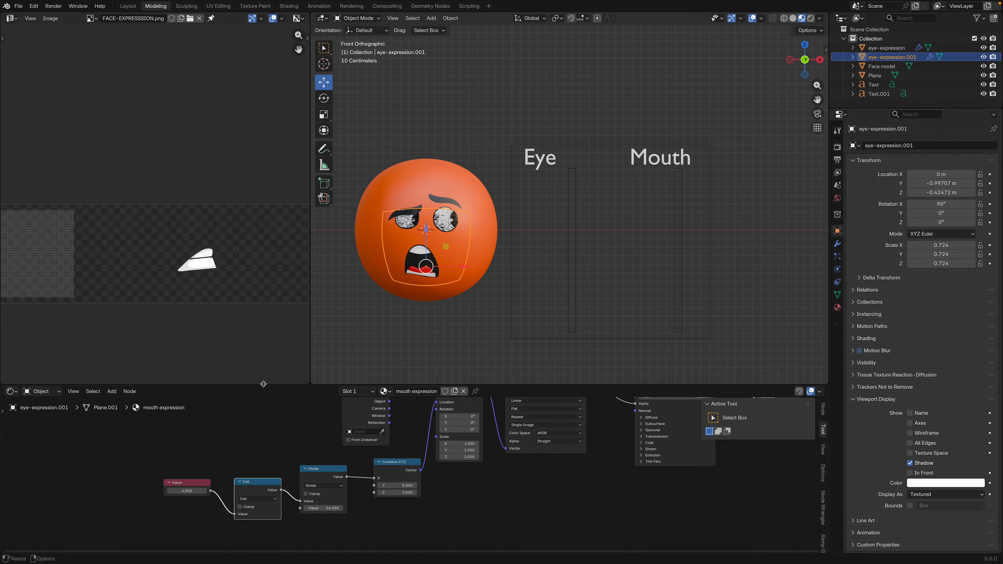
{"action": "left_click_drag", "start_coordinate": [263, 386], "coordinate": [264, 349]}
{"action": "mouse_move", "coordinate": [186, 473]}
{"action": "left_mouse_down"}
{"action": "mouse_move", "coordinate": [221, 473]}
{"action": "mouse_move", "coordinate": [138, 473]}
{"action": "mouse_move", "coordinate": [179, 473]}
{"action": "left_mouse_up"}
{"action": "left_click", "coordinate": [187, 473]}
{"action": "type", "text": "0"}
{"action": "key", "text": "Return"}
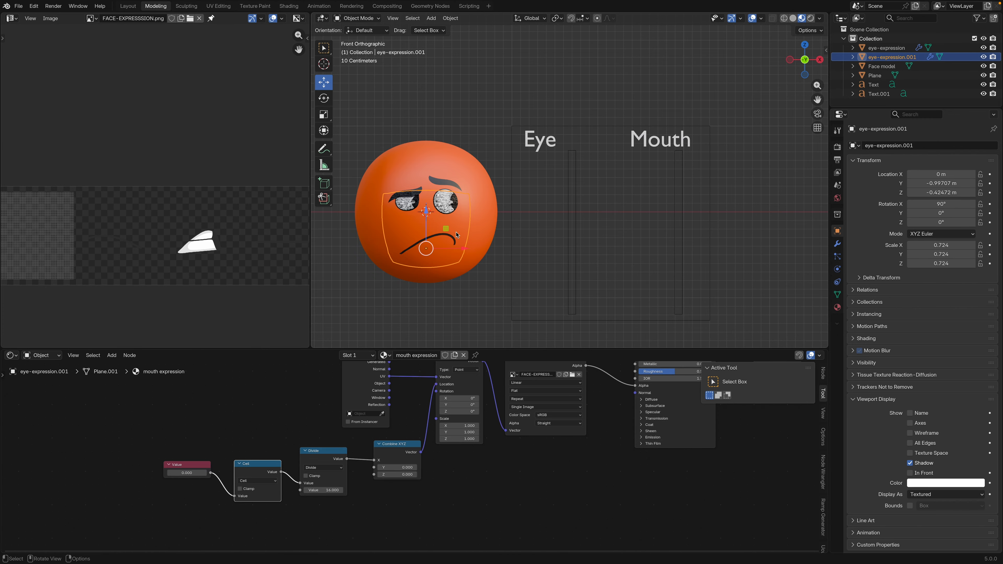
Preview the mouth expression at 1 in the Value node, and return the value to 0
{"action": "scroll", "coordinate": [438, 259], "scroll_direction": "up", "scroll_amount": 2}
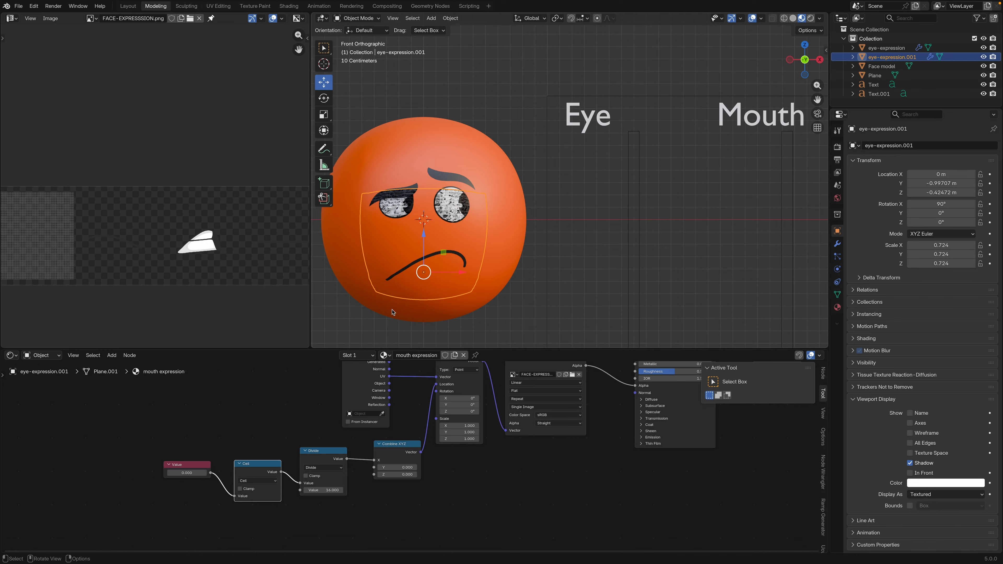
{"action": "left_click", "coordinate": [195, 473]}
{"action": "type", "text": "1"}
{"action": "key", "text": "Return"}
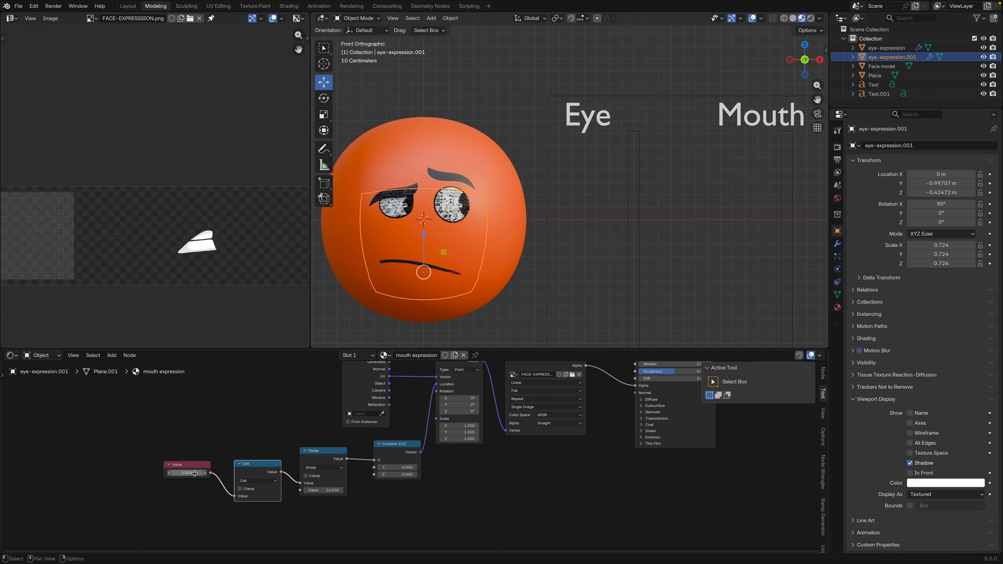
{"action": "left_click", "coordinate": [197, 473]}
{"action": "type", "text": "0"}
{"action": "key", "text": "Return"}
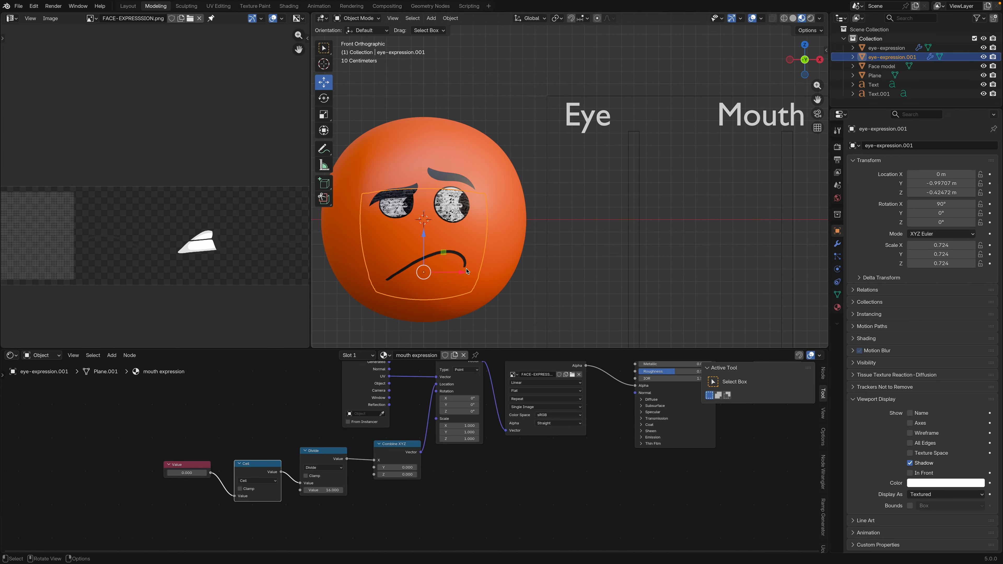
Duplicate the Mouth label and move the copy about 0.28 m straight down
{"action": "scroll", "coordinate": [487, 272], "scroll_direction": "down", "scroll_amount": 1}
{"action": "middle_click_drag", "start_coordinate": [488, 274], "coordinate": [423, 286], "text": "shift"}
{"action": "scroll", "coordinate": [423, 287], "scroll_direction": "down", "scroll_amount": 2}
{"action": "left_click", "coordinate": [620, 172]}
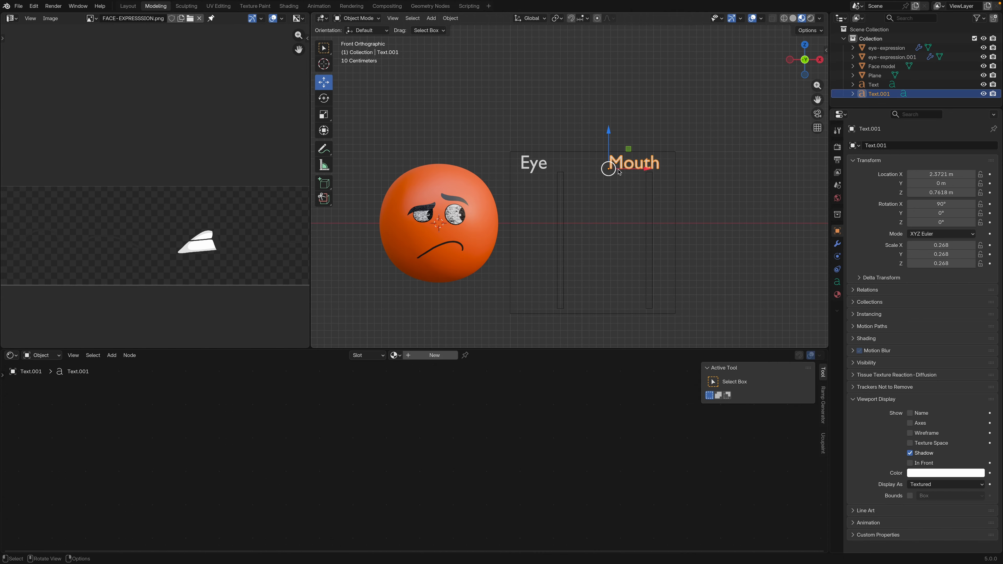
{"action": "key", "text": "shift+d"}
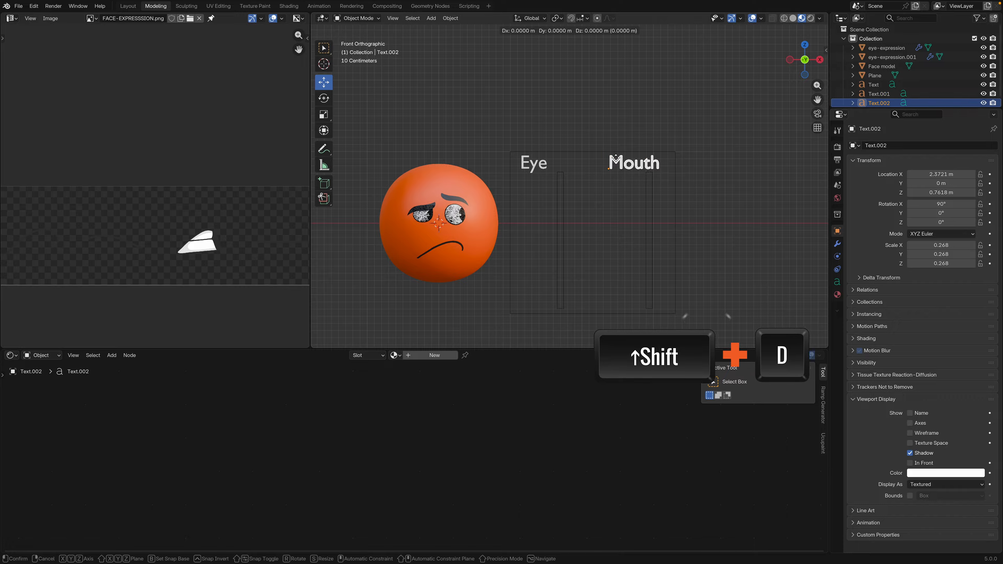
{"action": "right_click", "coordinate": [618, 161]}
{"action": "left_click_drag", "start_coordinate": [610, 131], "coordinate": [610, 155]}
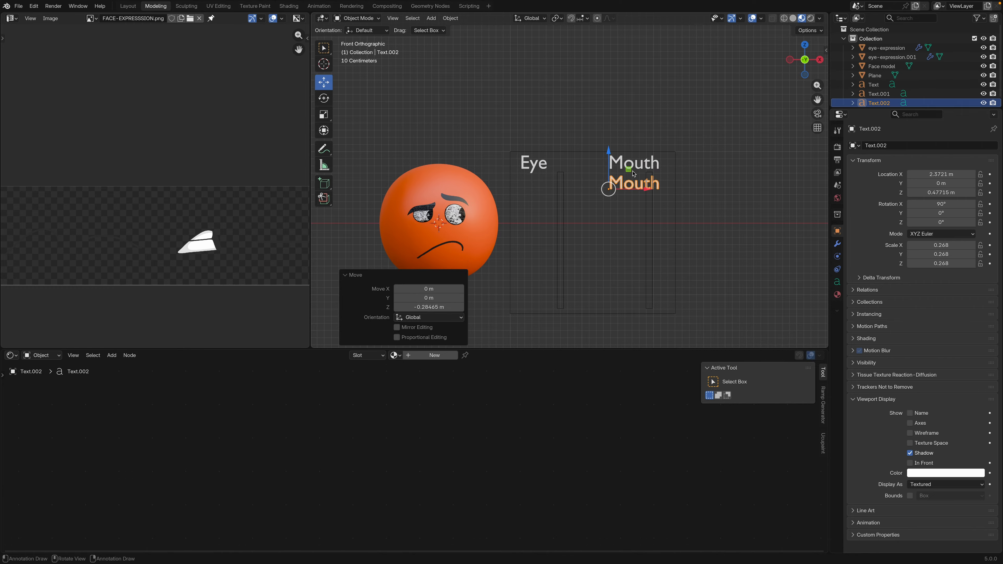
Adjust the duplicated Mouth label's position below the heading and scale it down to 0.156
{"action": "mouse_move", "coordinate": [648, 189]}
{"action": "left_mouse_down"}
{"action": "mouse_move", "coordinate": [632, 189]}
{"action": "mouse_move", "coordinate": [649, 193]}
{"action": "left_mouse_up"}
{"action": "key", "text": "s"}
{"action": "left_click", "coordinate": [634, 194]}
{"action": "key", "text": "s"}
{"action": "left_click", "coordinate": [652, 193]}
Replace the text of the small label below the Mouth heading with "Sadup"
{"action": "key", "text": "Tab"}
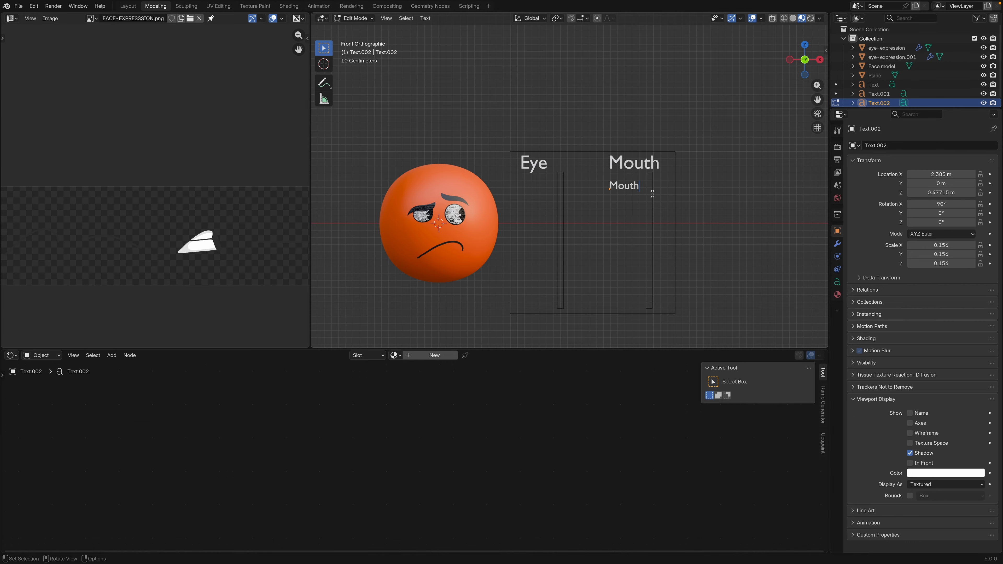
{"action": "key", "text": "BackSpace"}
{"action": "key", "text": "BackSpace"}
{"action": "key", "text": "BackSpace"}
{"action": "key", "text": "BackSpace"}
{"action": "key", "text": "BackSpace"}
{"action": "type", "text": "Sadup"}
{"action": "key", "text": "Tab"}
Duplicate the small label downward, change the copy's text to "Sad down", and correct the upper one to "Sad up"
{"action": "key", "text": "shift+d"}
{"action": "left_click", "coordinate": [651, 204]}
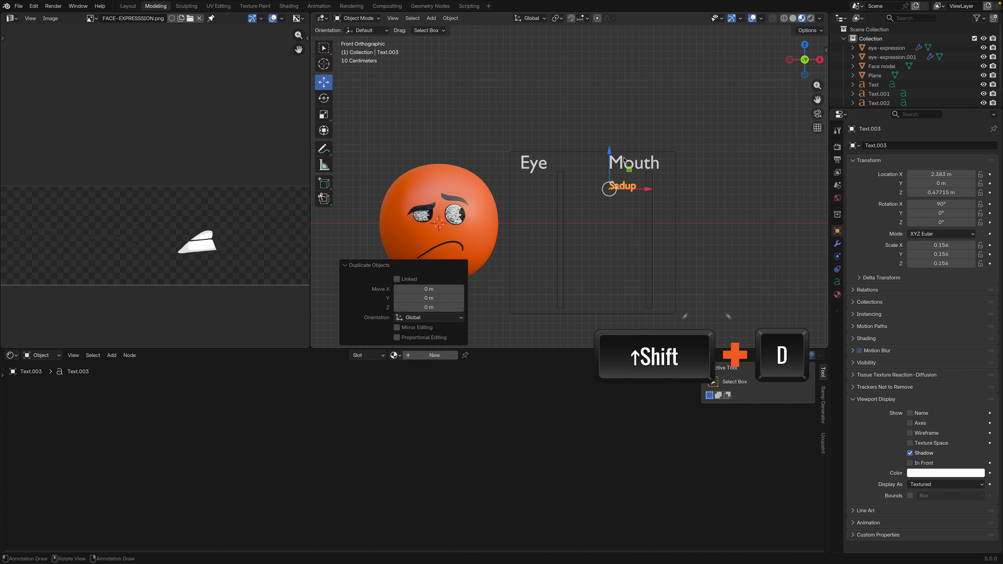
{"action": "key", "text": "Tab"}
{"action": "key", "text": "BackSpace"}
{"action": "key", "text": "BackSpace"}
{"action": "key", "text": "alt+q"}
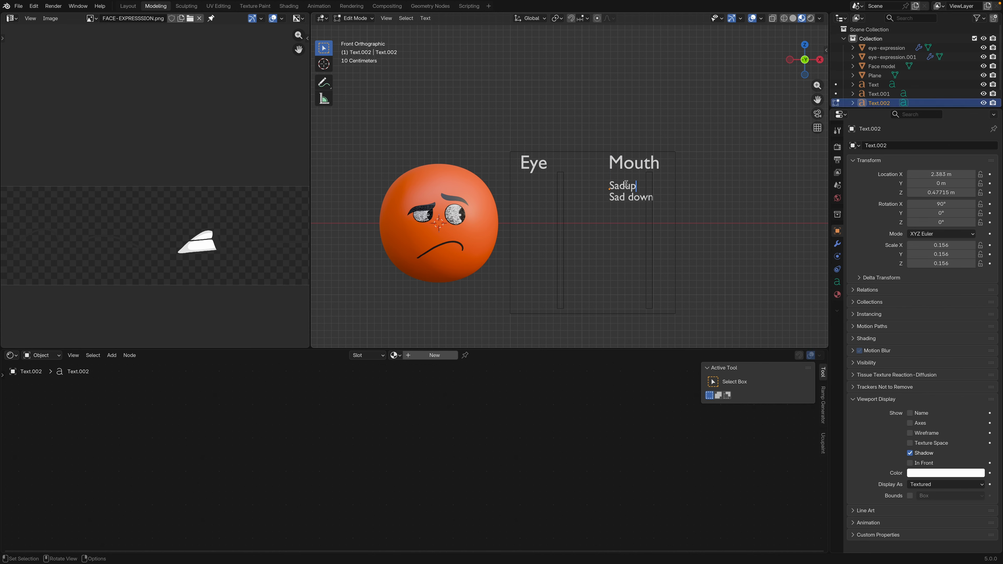
{"action": "key", "text": "Tab"}
Select the Sad up and Sad down labels together and scale them down to about 0.121
{"action": "left_click", "coordinate": [633, 199]}
{"action": "left_click", "coordinate": [633, 188], "text": "shift"}
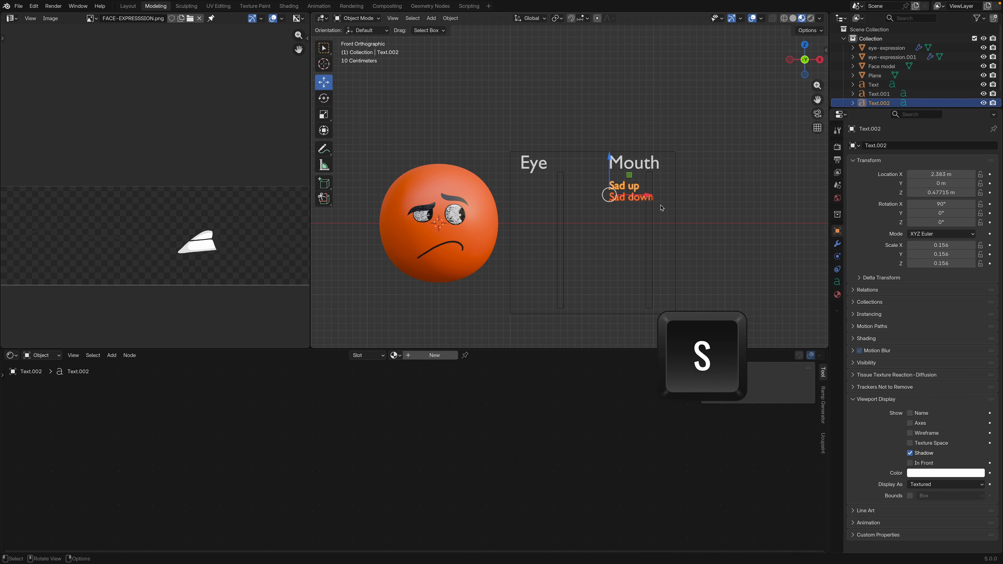
{"action": "key", "text": "s"}
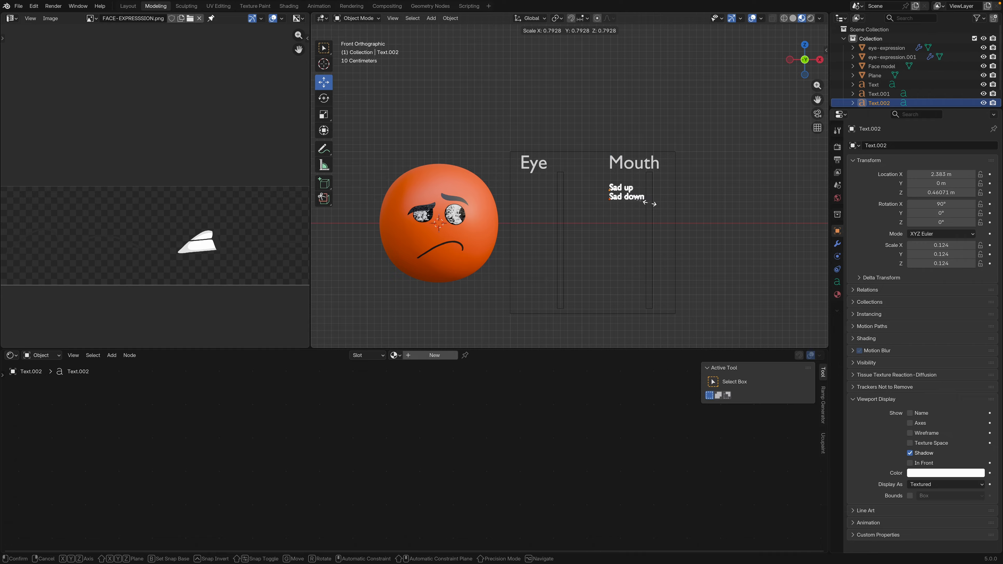
{"action": "left_click", "coordinate": [650, 205]}
{"action": "left_click", "coordinate": [683, 213]}
Duplicate the Sad down label and move the copy about 0.18 m straight down
{"action": "left_click", "coordinate": [641, 201]}
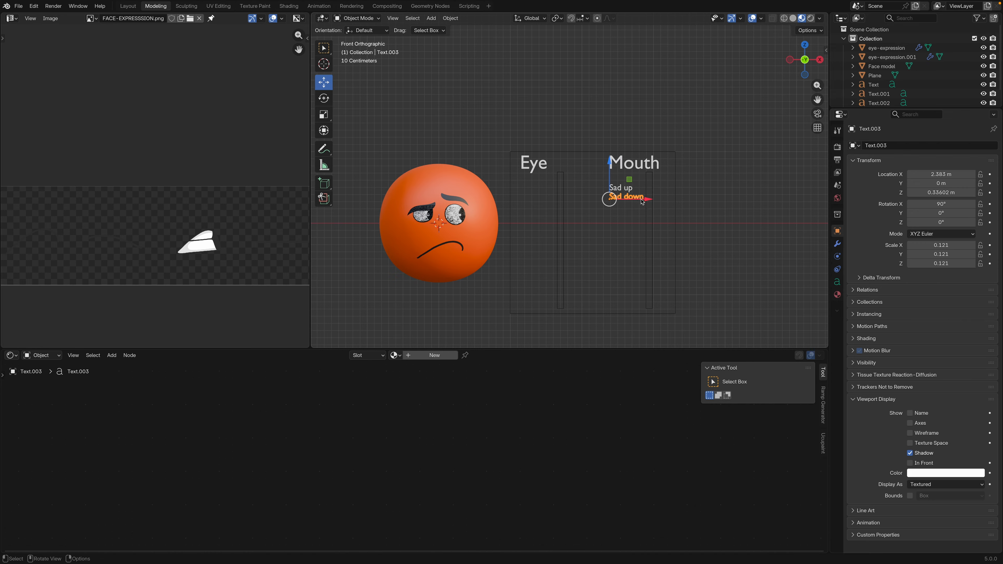
{"action": "key", "text": "shift+d"}
{"action": "left_click", "coordinate": [640, 216]}
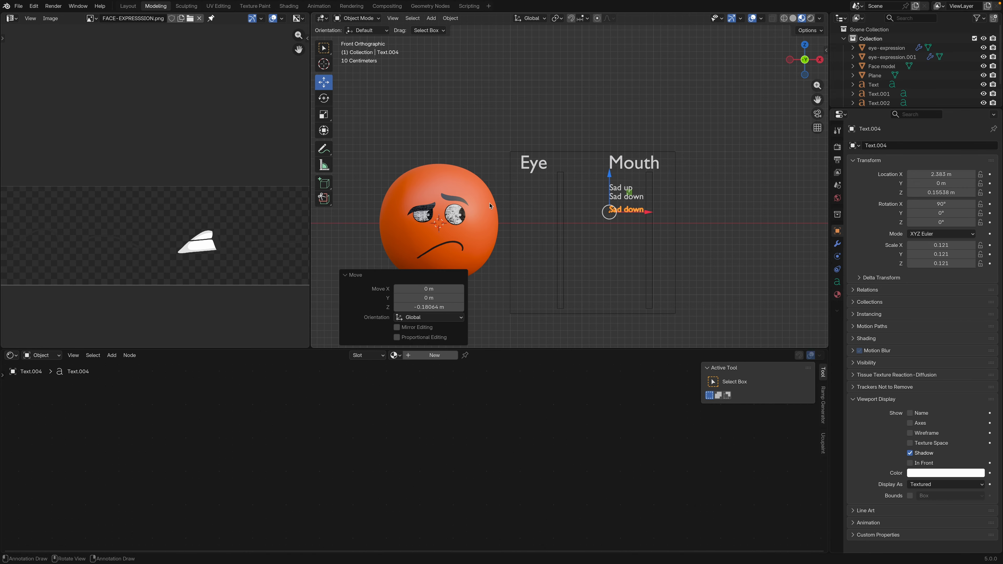
Select the mouth expression plane on the face and preview its material's Value node at 1 and 2
{"action": "left_click", "coordinate": [455, 240]}
{"action": "left_click", "coordinate": [455, 268]}
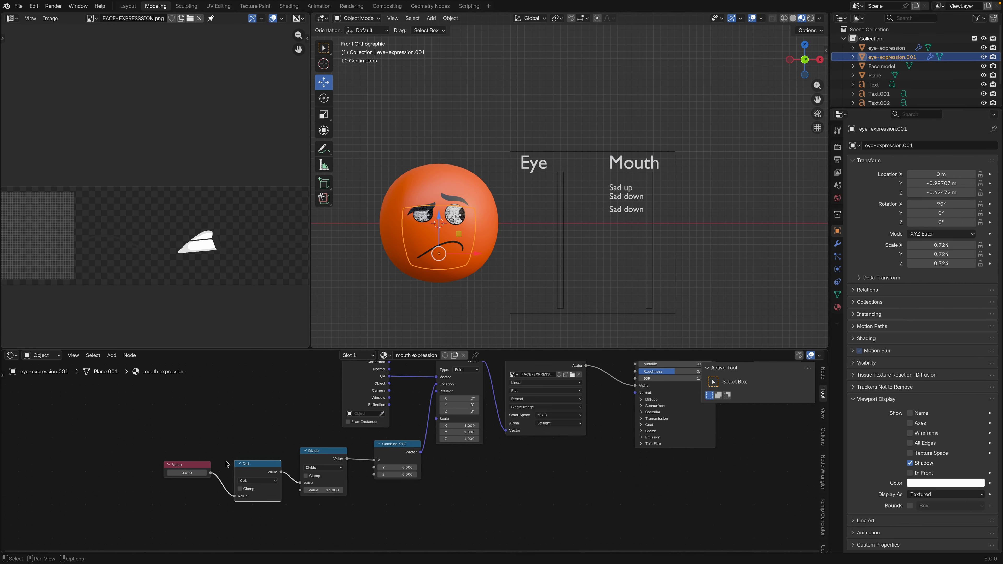
{"action": "left_click", "coordinate": [198, 473]}
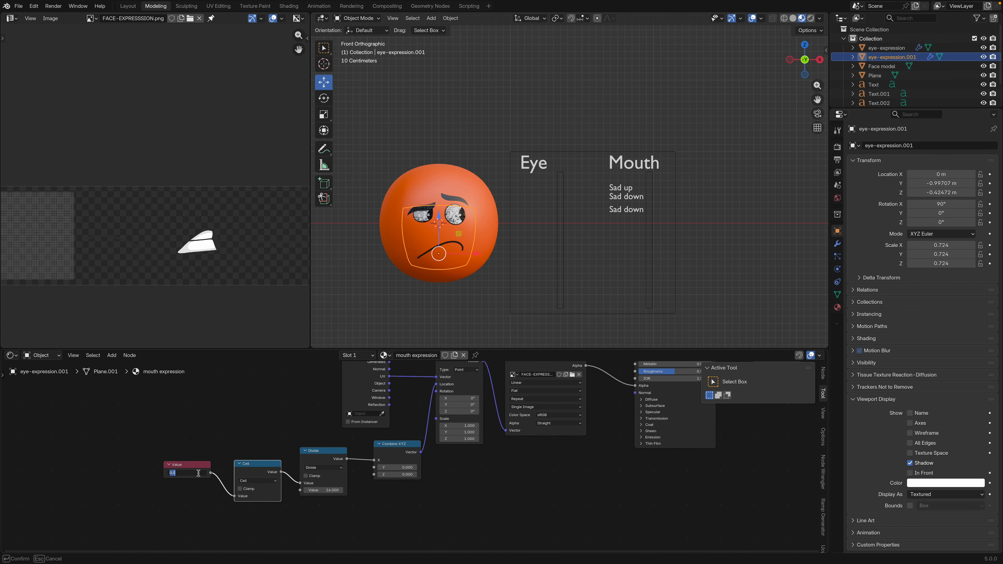
{"action": "type", "text": "1"}
{"action": "key", "text": "Return"}
{"action": "left_click", "coordinate": [198, 473]}
{"action": "type", "text": "2"}
{"action": "key", "text": "Return"}
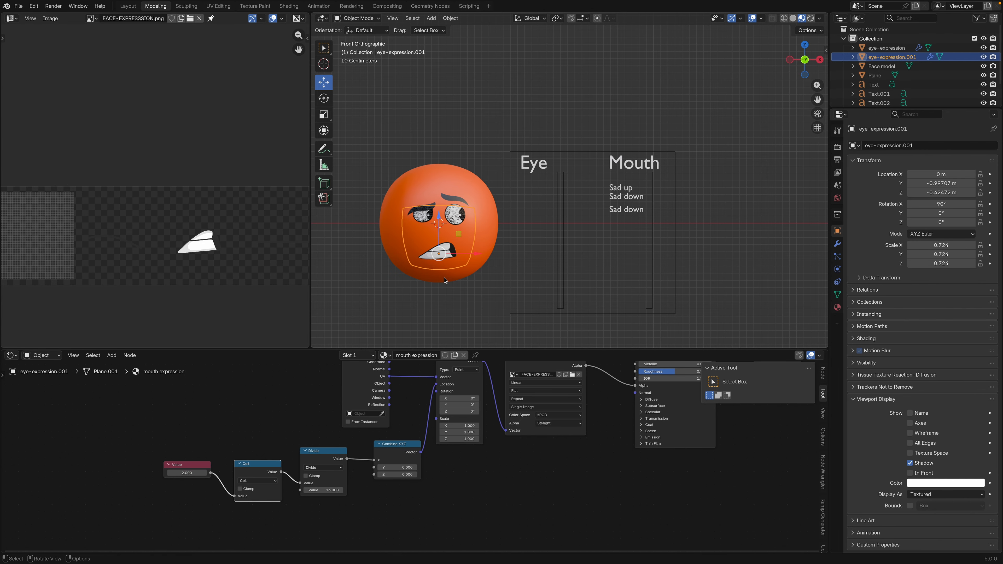
Change the text of the lower Sad down copy to "Eheh"
{"action": "scroll", "coordinate": [470, 256], "scroll_direction": "up", "scroll_amount": 2}
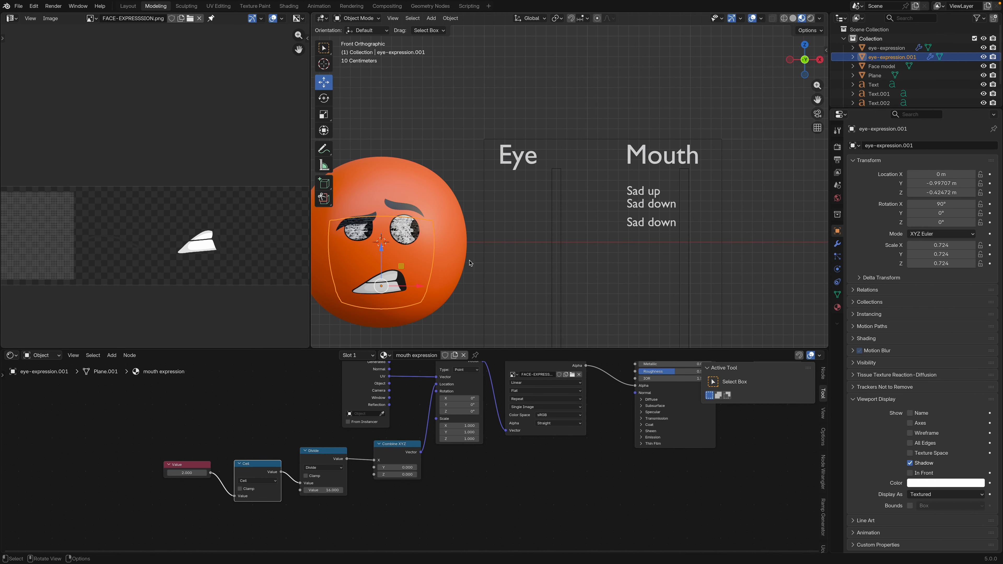
{"action": "middle_click_drag", "start_coordinate": [469, 263], "coordinate": [489, 249], "text": "shift"}
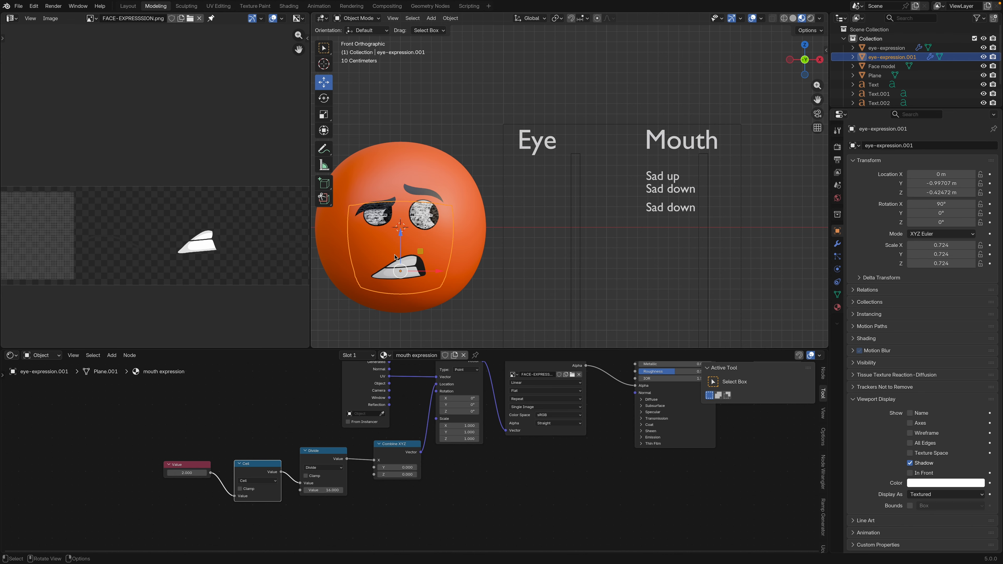
{"action": "left_click", "coordinate": [690, 214]}
{"action": "key", "text": "Tab"}
{"action": "key", "text": "BackSpace"}
{"action": "key", "text": "BackSpace"}
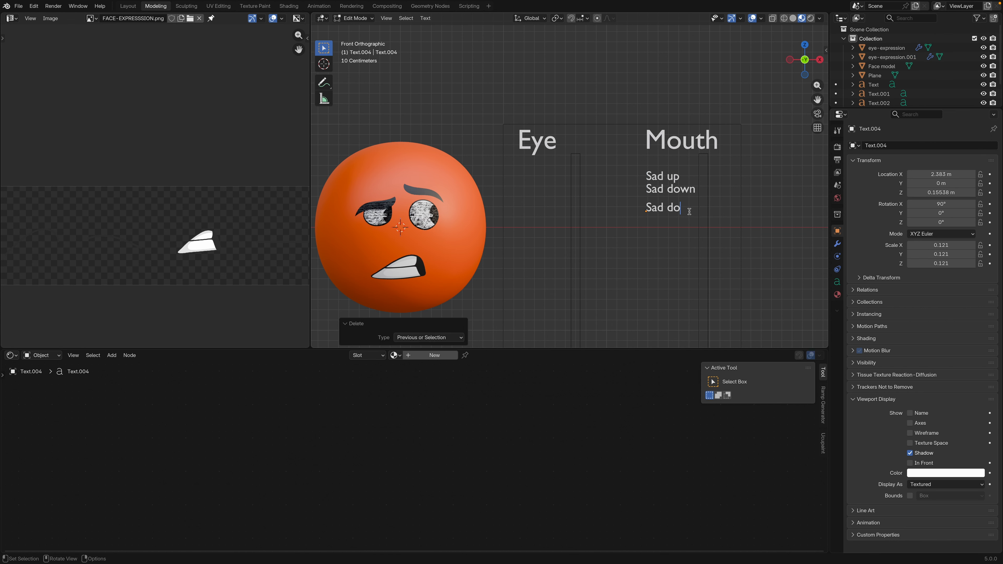
{"action": "key", "text": "BackSpace"}
{"action": "key", "text": "BackSpace"}
{"action": "key", "text": "BackSpace"}
{"action": "key", "text": "BackSpace"}
{"action": "key", "text": "BackSpace"}
{"action": "key", "text": "BackSpace"}
{"action": "type", "text": "Eheh"}
{"action": "key", "text": "Tab"}
Select the mouth expression plane again and preview its Value node at 3
{"action": "left_click", "coordinate": [413, 281]}
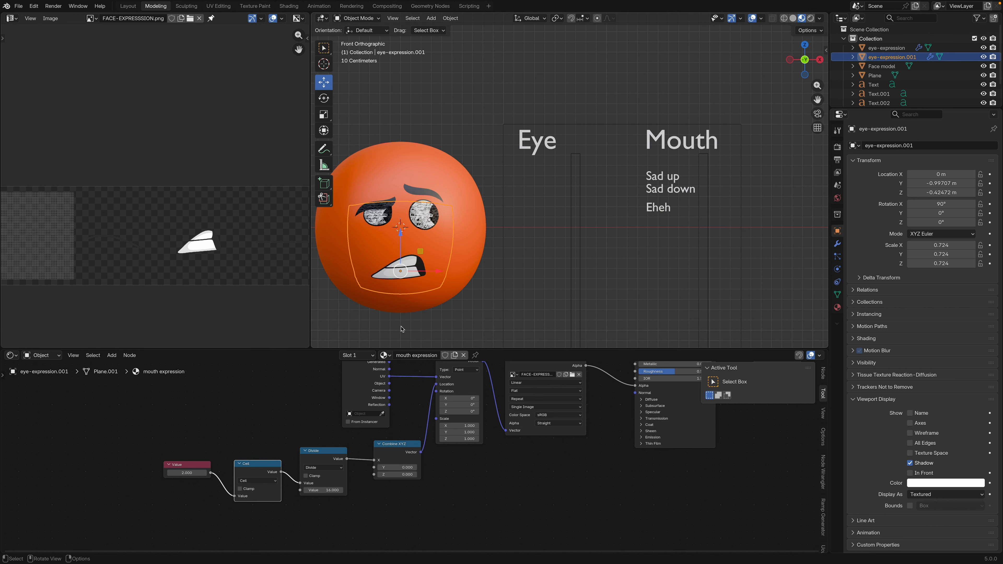
{"action": "left_click", "coordinate": [191, 471]}
{"action": "type", "text": "3"}
{"action": "key", "text": "Return"}
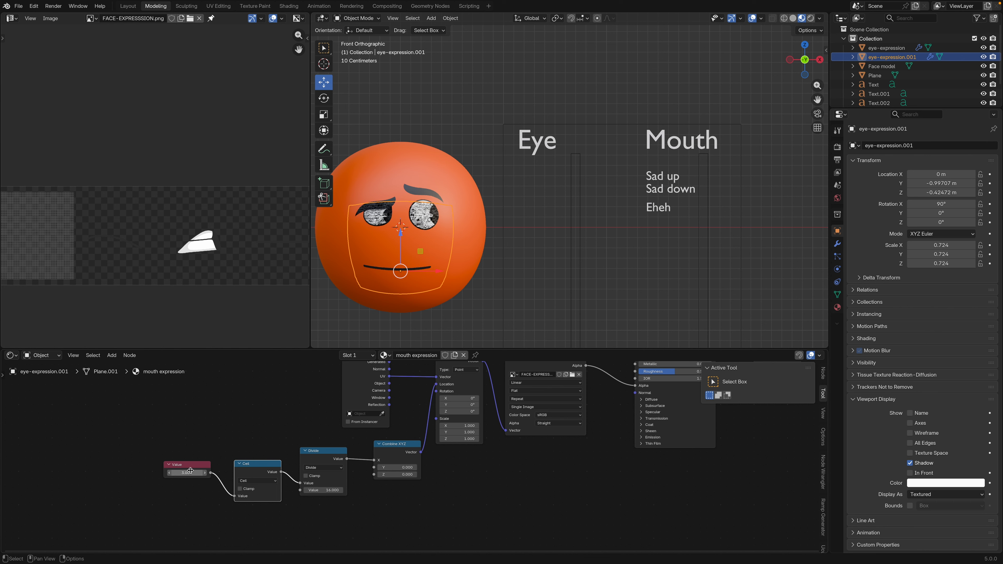
Examine the sequence of mouth shapes along the face expression image strip
{"action": "scroll", "coordinate": [199, 284], "scroll_direction": "down", "scroll_amount": 3}
{"action": "middle_click_drag", "start_coordinate": [153, 240], "coordinate": [71, 251]}
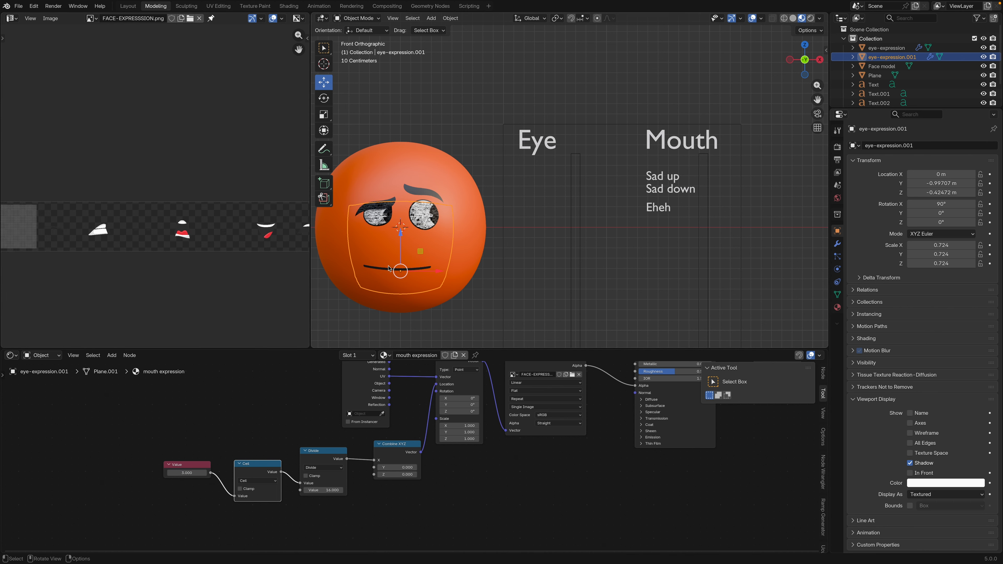
{"action": "scroll", "coordinate": [284, 265], "scroll_direction": "down", "scroll_amount": 1}
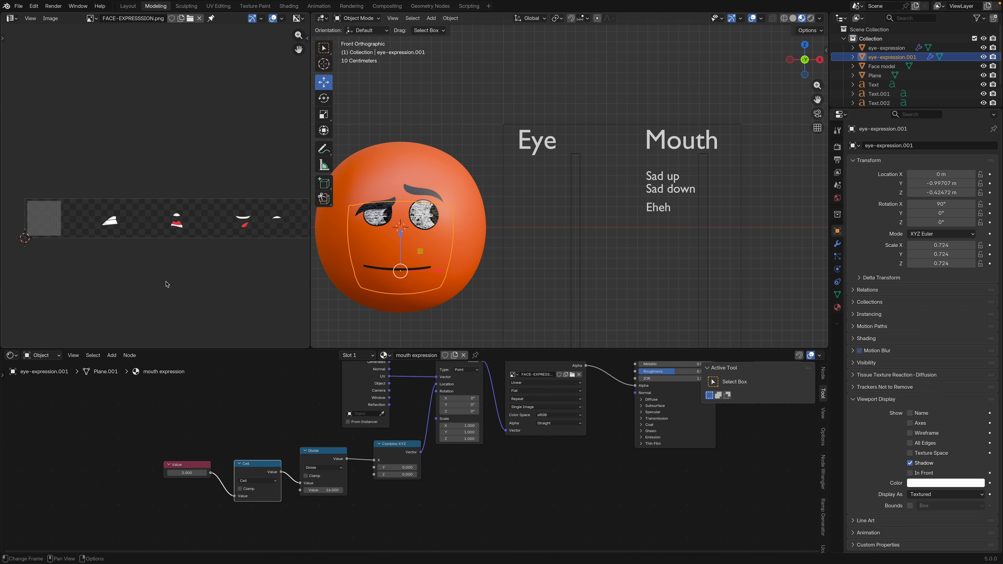
{"action": "middle_click_drag", "start_coordinate": [211, 263], "coordinate": [72, 296]}
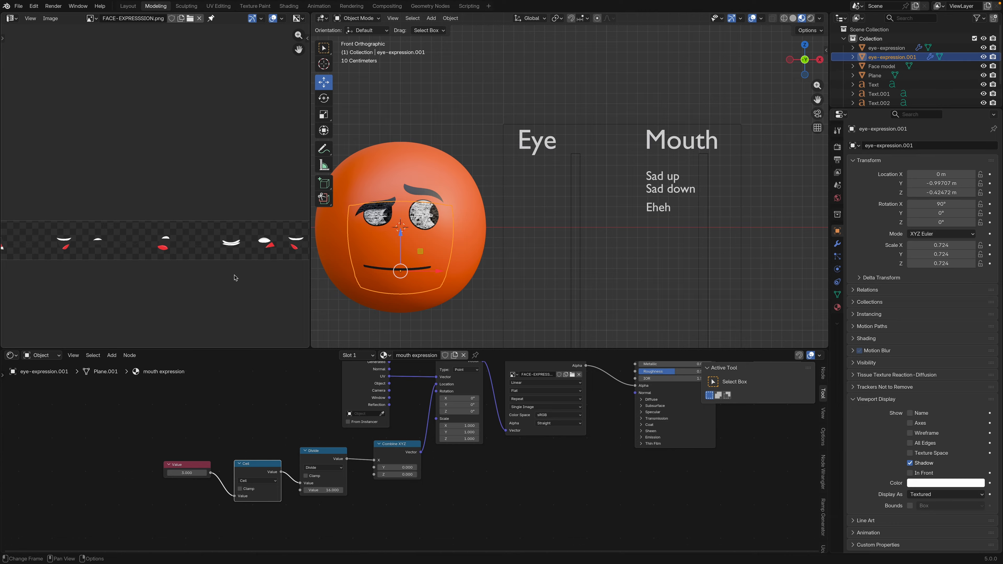
{"action": "scroll", "coordinate": [233, 273], "scroll_direction": "down", "scroll_amount": 2}
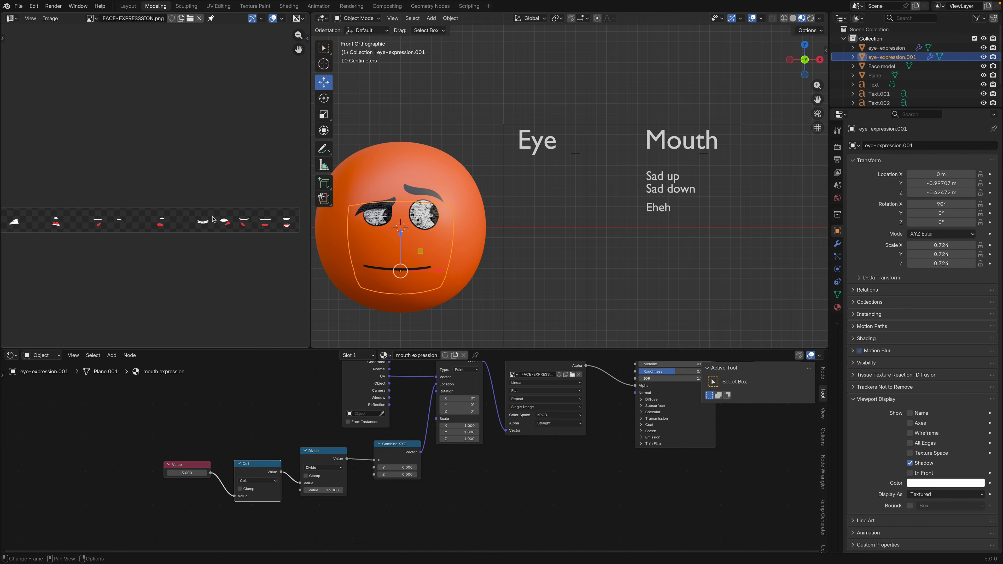
{"action": "scroll", "coordinate": [213, 221], "scroll_direction": "up", "scroll_amount": 5}
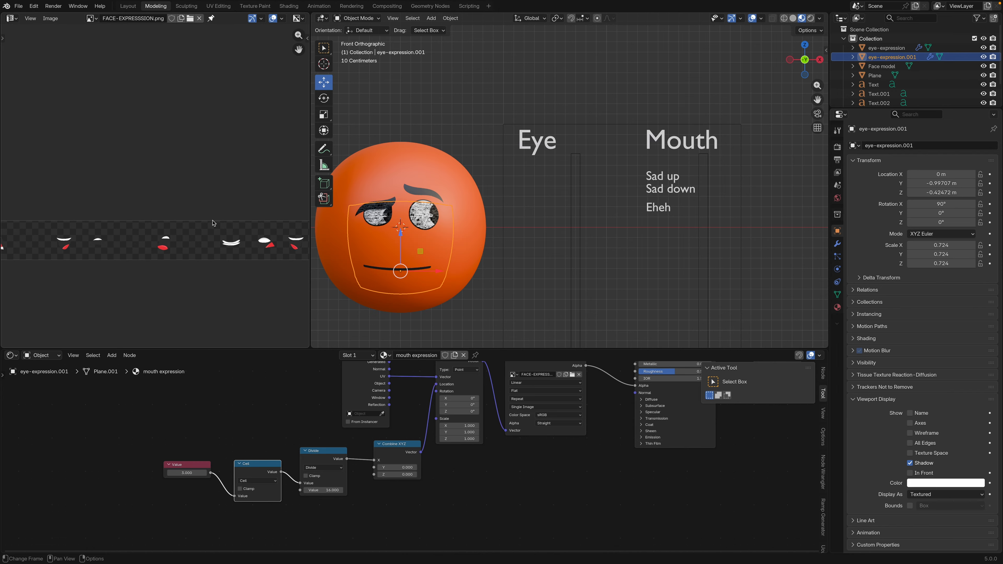
{"action": "middle_click_drag", "start_coordinate": [134, 260], "coordinate": [317, 191]}
{"action": "middle_click_drag", "start_coordinate": [116, 232], "coordinate": [223, 241]}
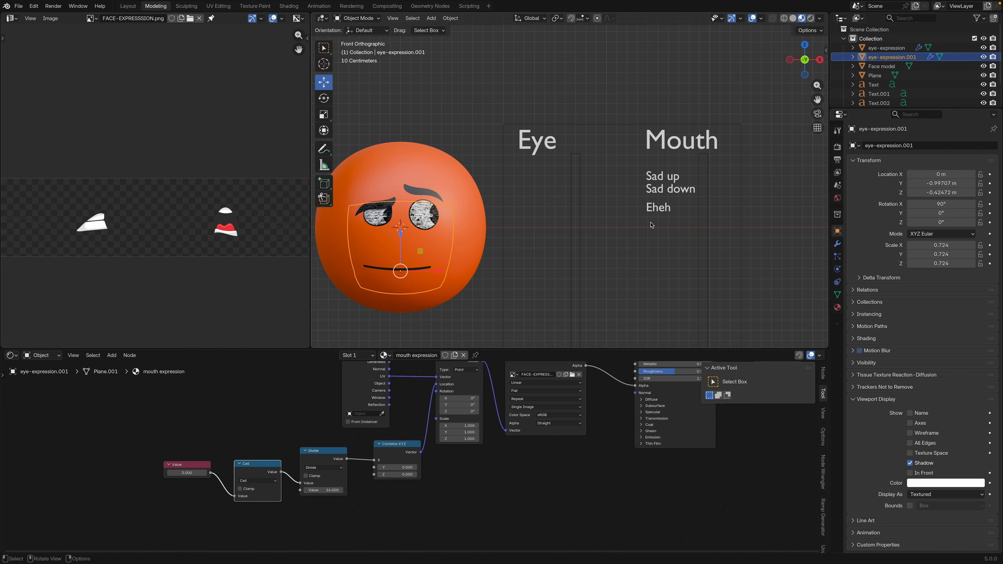
Duplicate the Eheh label about 0.16 m straight down and change the copy's text to "Closed"
{"action": "left_click", "coordinate": [661, 211]}
{"action": "key", "text": "shift+d"}
{"action": "left_click", "coordinate": [660, 227]}
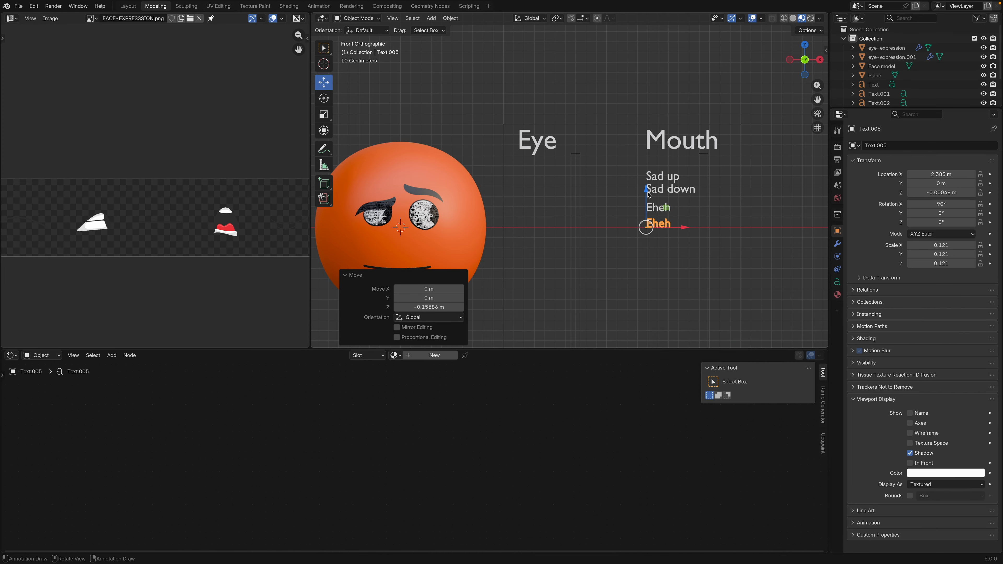
{"action": "key", "text": "Tab"}
{"action": "key", "text": "BackSpace"}
{"action": "type", "text": "Closed"}
{"action": "key", "text": "Tab"}
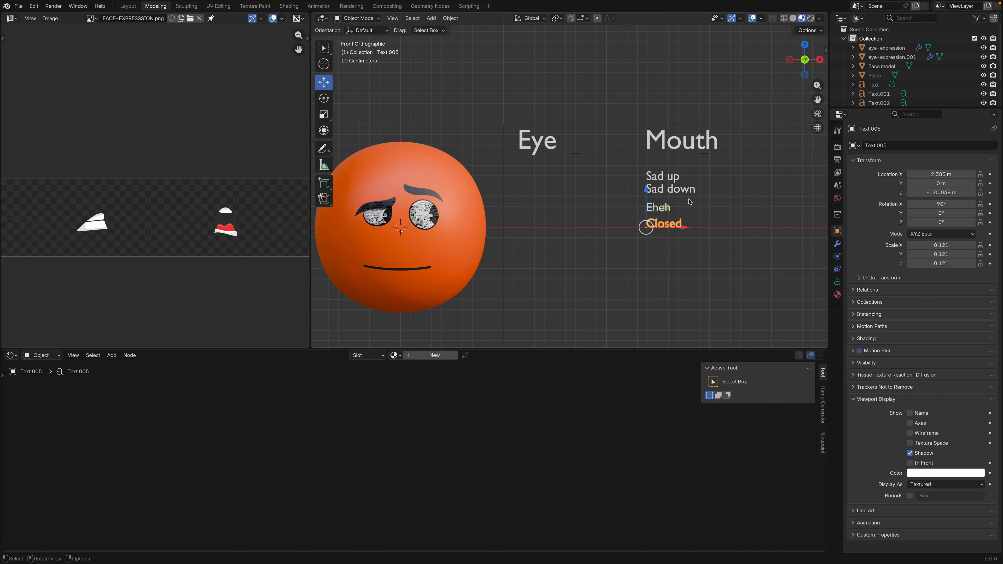
Duplicate the label twice down the Mouth column below Closed, with the texts "Ahh" and "Happy"
{"action": "key", "text": "shift+d"}
{"action": "key", "text": "Tab"}
{"action": "type", "text": "Ahh"}
{"action": "key", "text": "Tab"}
{"action": "key", "text": "shift+d"}
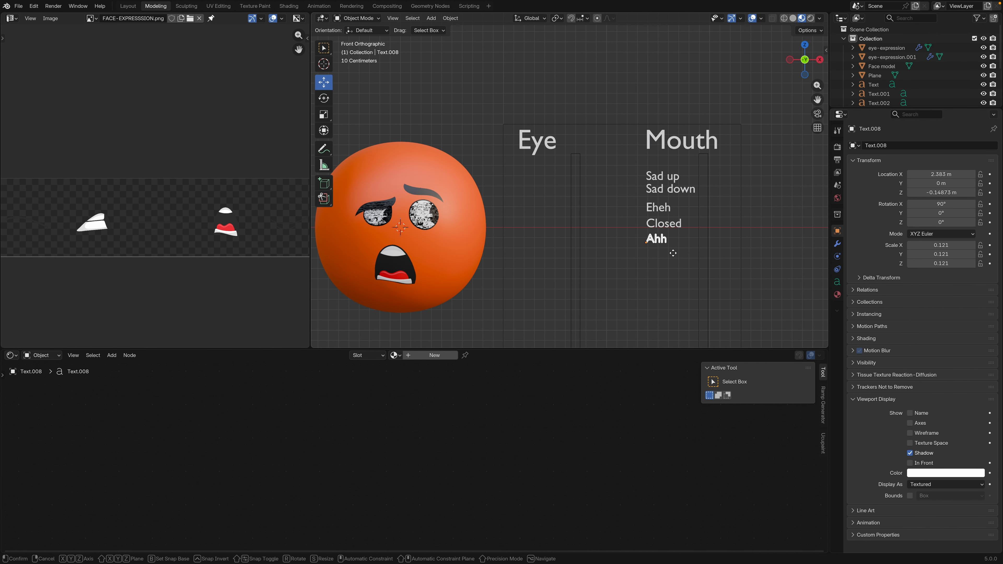
{"action": "key", "text": "Tab"}
{"action": "type", "text": "Happy"}
{"action": "key", "text": "Tab"}
Add three more label copies below Happy, reading "Ooo", "What" and "Awful"
{"action": "key", "text": "shift+d"}
{"action": "type", "text": "Ooo"}
{"action": "key", "text": "shift+d"}
{"action": "type", "text": "What"}
{"action": "key", "text": "shift+d"}
{"action": "type", "text": "Awful"}
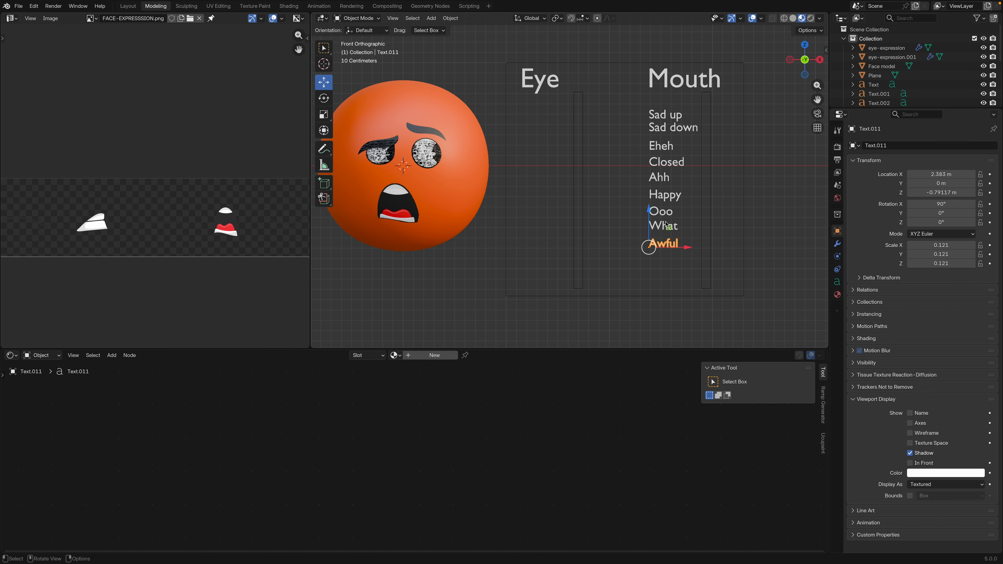
Continue the Mouth column below Awful with label copies reading "Ahh-small", "Close-2" and "DEE"
{"action": "key", "text": "shift+d"}
{"action": "type", "text": "Ahh-small"}
{"action": "key", "text": "shift+d"}
{"action": "type", "text": "Close-2"}
{"action": "key", "text": "shift+d"}
{"action": "type", "text": "DEE"}
Duplicate the DEE label downward for two further labels reading "Yeah" and "Happy-open"
{"action": "key", "text": "shift+d"}
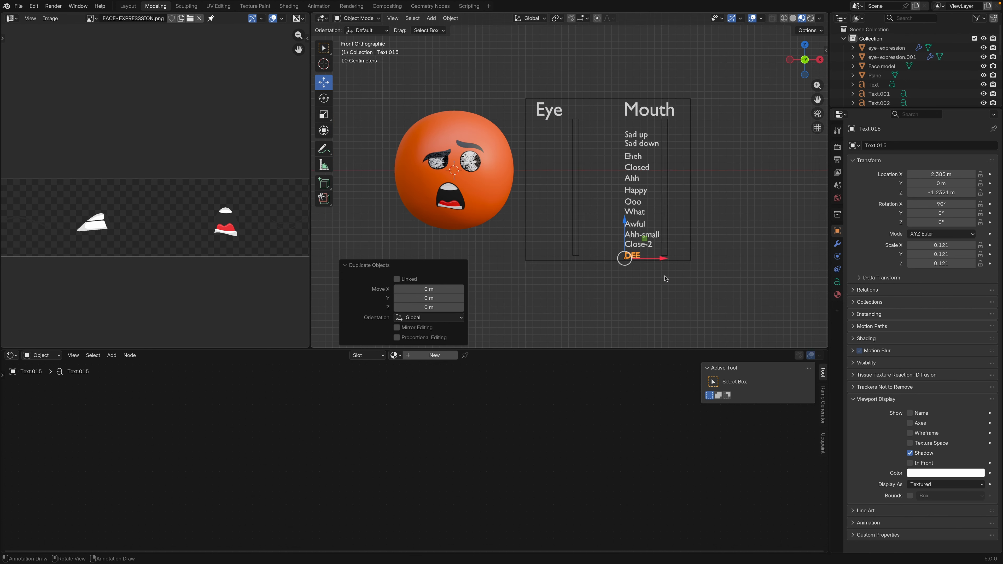
{"action": "key", "text": "Tab"}
{"action": "type", "text": "y"}
{"action": "key", "text": "BackSpace"}
{"action": "type", "text": "Yeah"}
{"action": "key", "text": "shift+d"}
{"action": "type", "text": "Happy-open"}
Add two label copies below Happy-open with the texts "Waah" and "Raah"
{"action": "key", "text": "shift+d"}
{"action": "key", "text": "BackSpace"}
{"action": "key", "text": "BackSpace"}
{"action": "key", "text": "BackSpace"}
{"action": "key", "text": "BackSpace"}
{"action": "key", "text": "BackSpace"}
{"action": "key", "text": "BackSpace"}
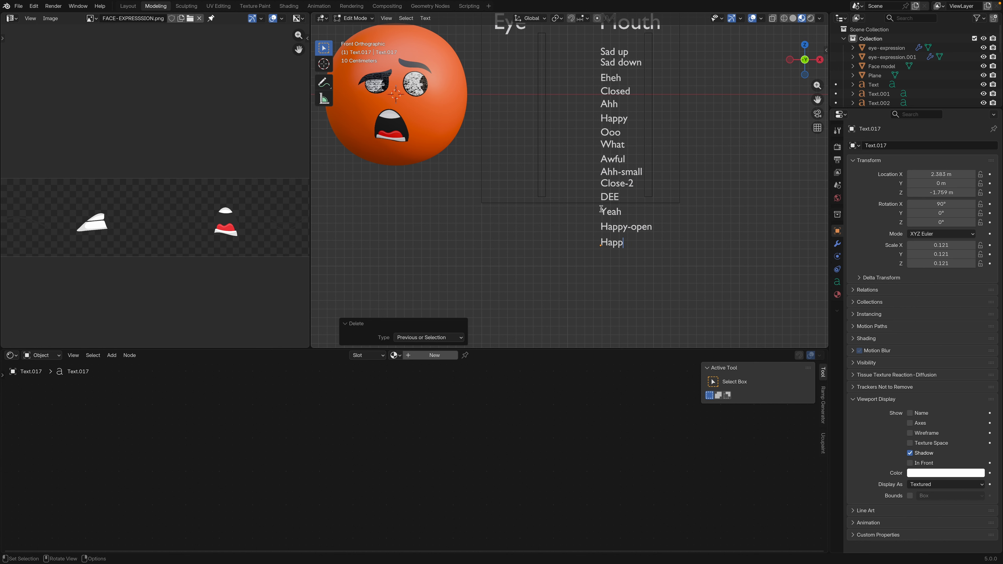
{"action": "type", "text": "Waah"}
{"action": "key", "text": "shift+d"}
{"action": "type", "text": "Raah"}
{"action": "key", "text": "Tab"}
Try another label copy reading "Sad up" below Raah, and delete it
{"action": "key", "text": "shift+d"}
{"action": "key", "text": "z"}
{"action": "left_click", "coordinate": [600, 242]}
{"action": "key", "text": "Tab"}
{"action": "key", "text": "BackSpace"}
{"action": "key", "text": "BackSpace"}
{"action": "key", "text": "BackSpace"}
{"action": "key", "text": "BackSpace"}
{"action": "type", "text": "Sad up"}
Edit the panel frame mesh and move the lower ends of the frame and both strips about 0.77 m down
{"action": "key", "text": "Tab"}
{"action": "left_click_drag", "start_coordinate": [601, 241], "coordinate": [600, 238]}
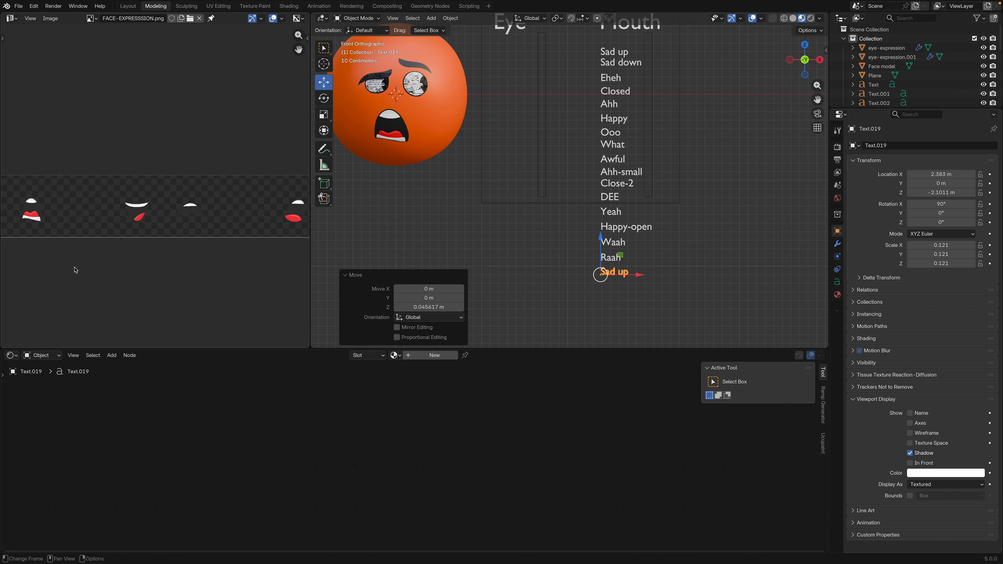
{"action": "middle_click_drag", "start_coordinate": [186, 216], "coordinate": [156, 254]}
{"action": "key", "text": "Delete"}
{"action": "scroll", "coordinate": [632, 181], "scroll_direction": "down", "scroll_amount": 1}
{"action": "middle_click_drag", "start_coordinate": [632, 181], "coordinate": [668, 189], "text": "shift"}
{"action": "left_click", "coordinate": [663, 224]}
{"action": "key", "text": "Tab"}
{"action": "left_click_drag", "start_coordinate": [489, 199], "coordinate": [686, 237]}
{"action": "left_click_drag", "start_coordinate": [597, 175], "coordinate": [598, 231]}
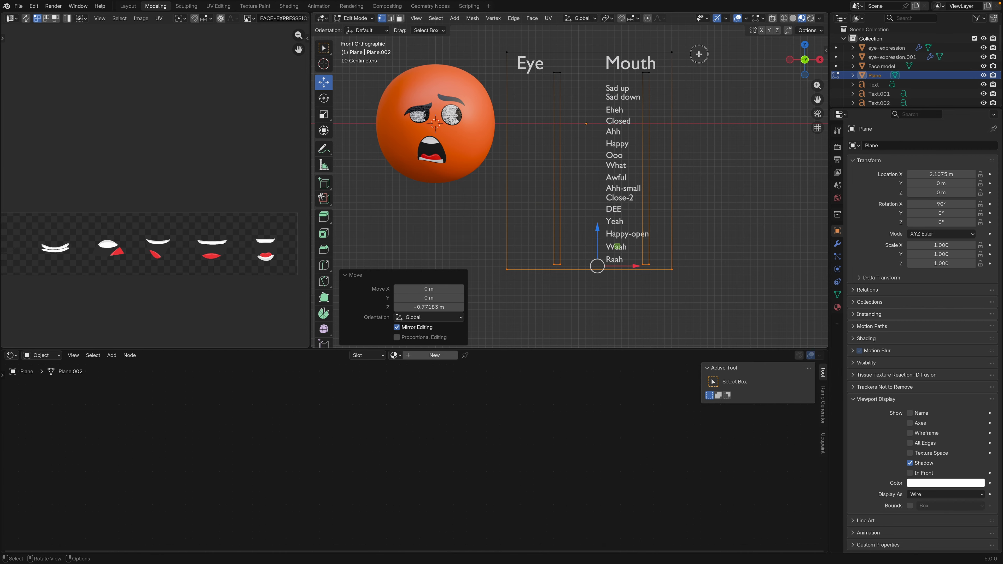
Shift the Mouth strip and the frame's adjacent side edge outward along X, and finish editing the mesh
{"action": "left_click_drag", "start_coordinate": [700, 49], "coordinate": [643, 296]}
{"action": "left_click_drag", "start_coordinate": [688, 166], "coordinate": [697, 166]}
{"action": "key", "text": "Tab"}
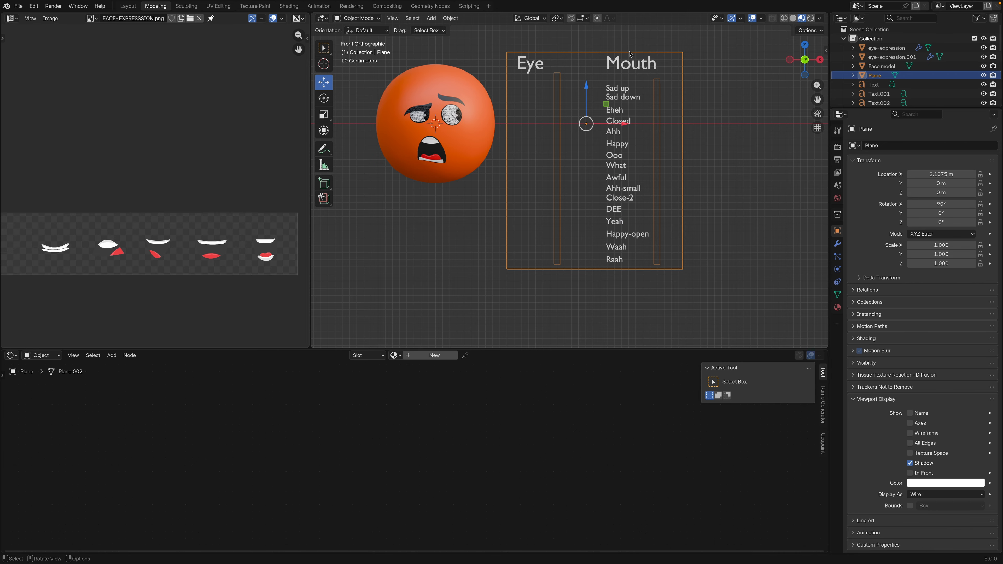
Add a single-bone armature at the world origin in front view and open it for editing
{"action": "mouse_move", "coordinate": [579, 160]}
{"action": "middle_mouse_down"}
{"action": "mouse_move", "coordinate": [549, 166]}
{"action": "mouse_move", "coordinate": [574, 175]}
{"action": "middle_mouse_up"}
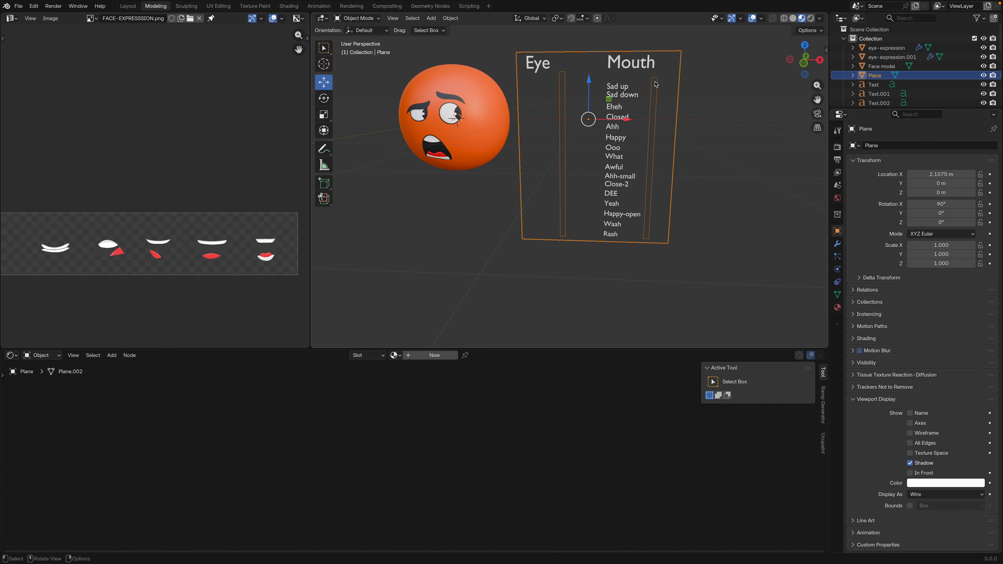
{"action": "middle_click_drag", "start_coordinate": [604, 213], "coordinate": [610, 189]}
{"action": "key", "text": "KP_1"}
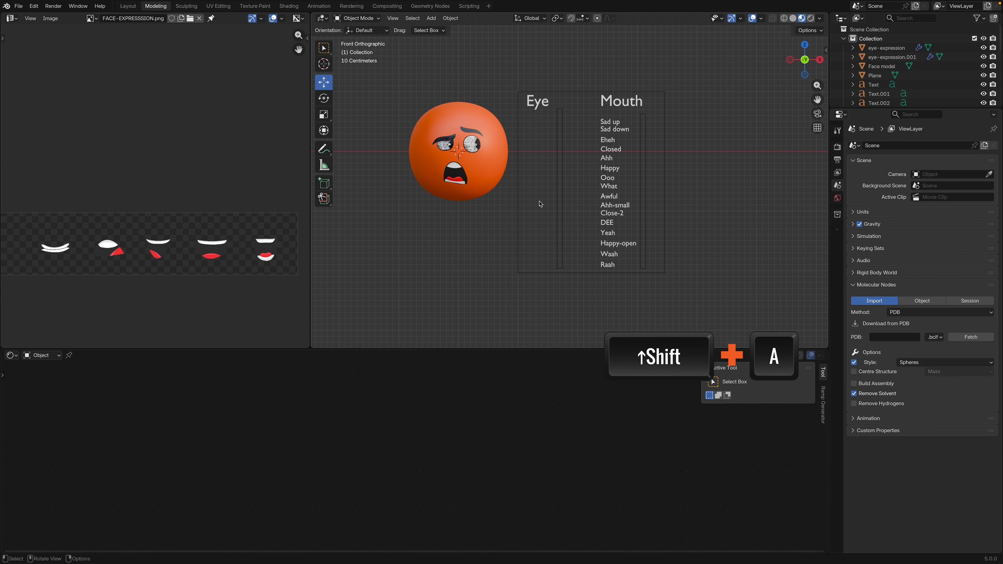
{"action": "key", "text": "shift+a"}
{"action": "mouse_move", "coordinate": [547, 201]}
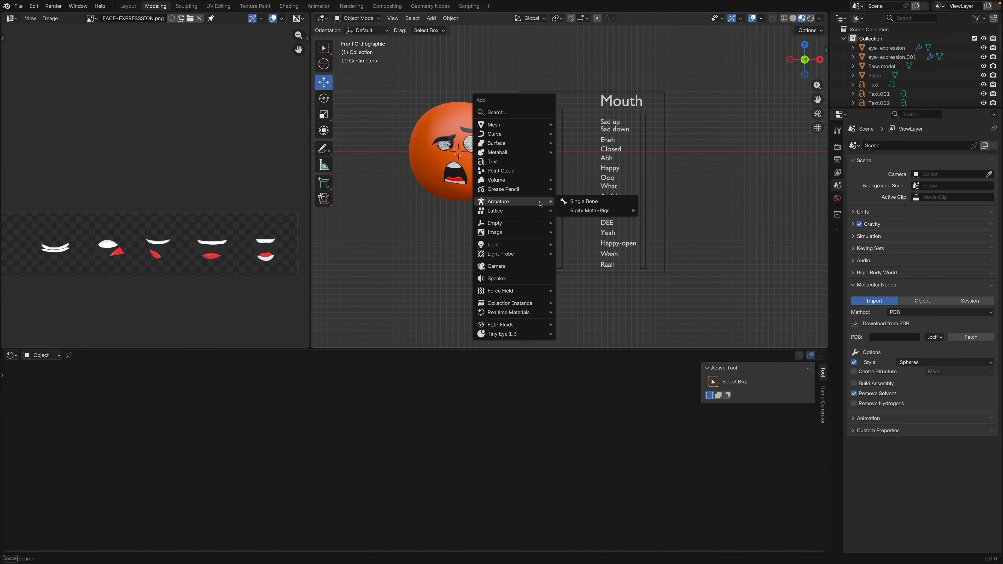
{"action": "left_click", "coordinate": [577, 202]}
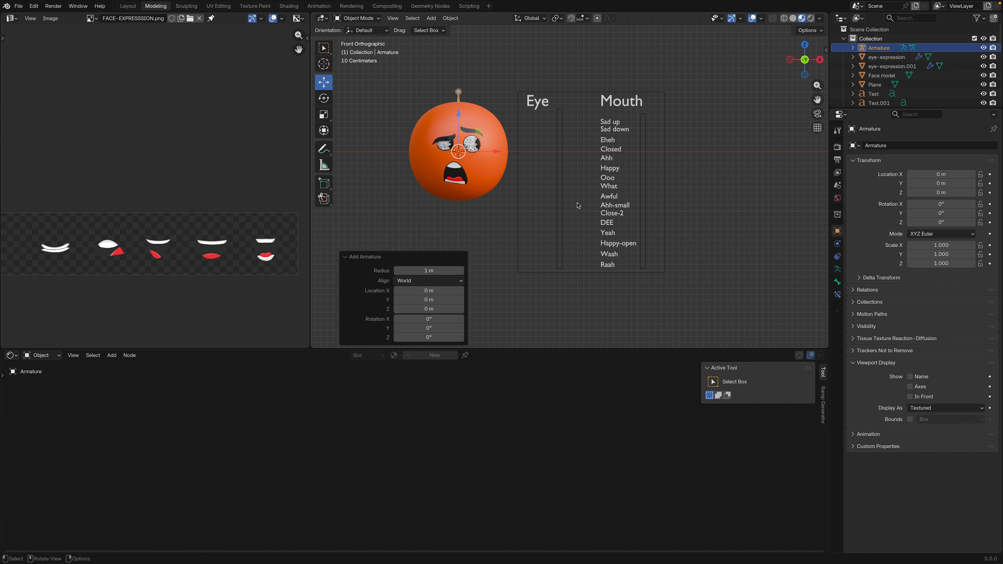
{"action": "key", "text": "Tab"}
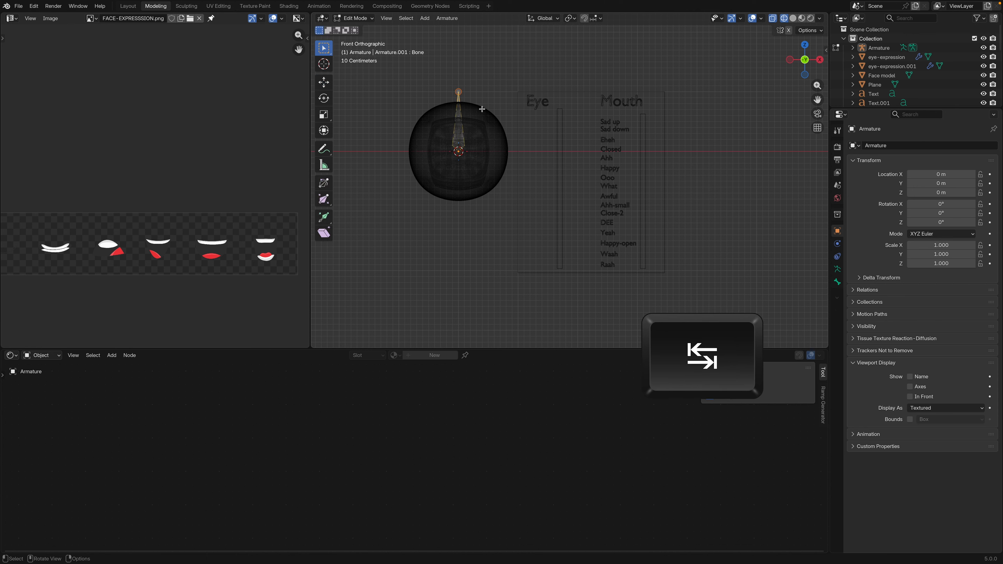
Move the bone about 3.1 m along X onto the Mouth strip and about 1.8 m down
{"action": "left_click", "coordinate": [460, 128]}
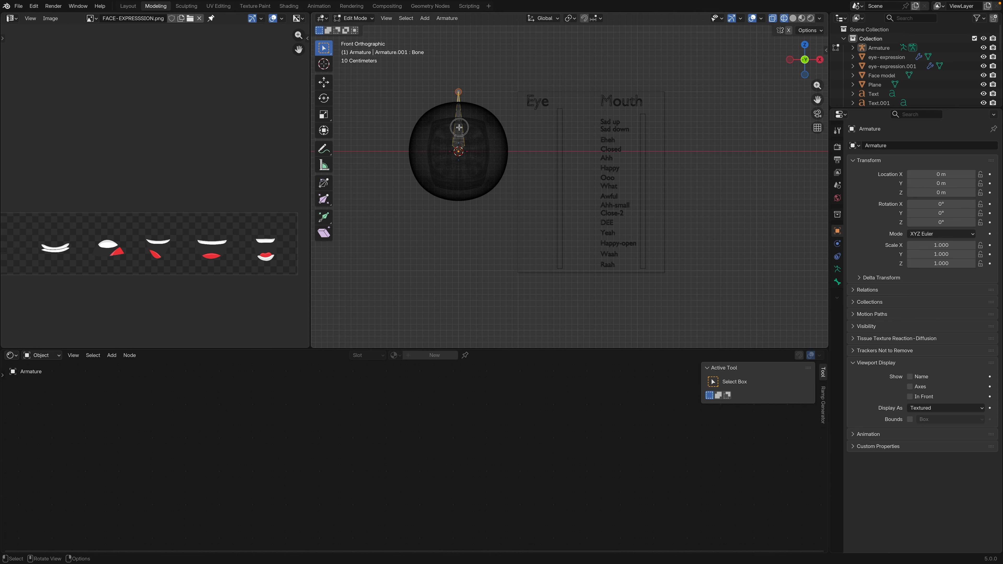
{"action": "left_click", "coordinate": [324, 83]}
{"action": "left_click_drag", "start_coordinate": [496, 122], "coordinate": [680, 125]}
{"action": "left_click_drag", "start_coordinate": [645, 84], "coordinate": [645, 190]}
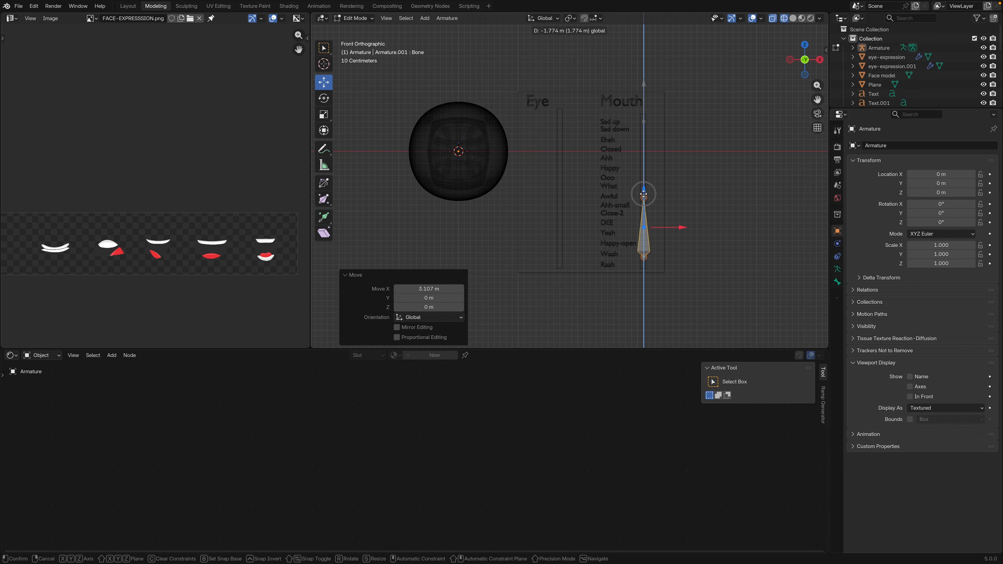
Rotate the bone 90° about the global Y axis so it lies horizontally across the Mouth strip
{"action": "key", "text": "r"}
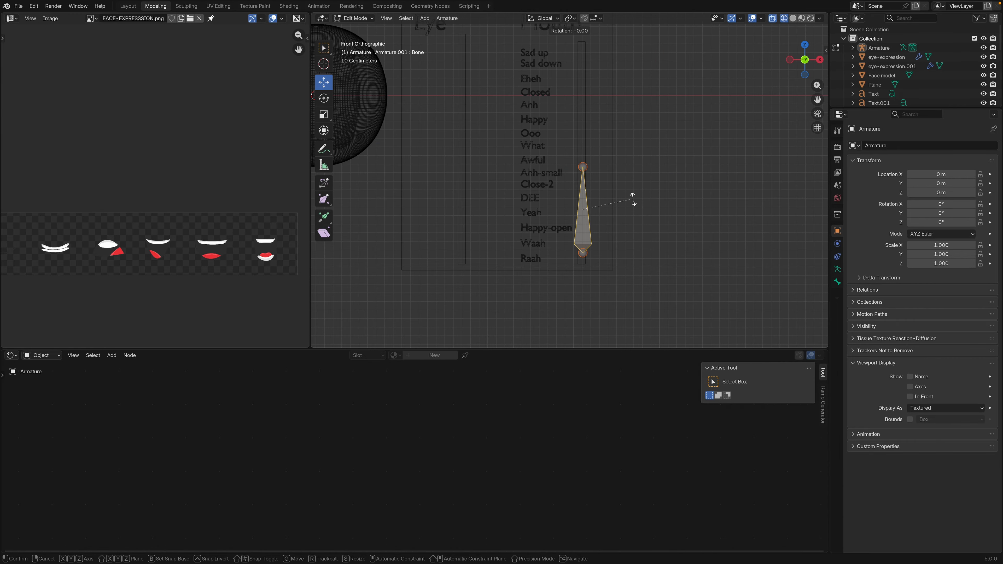
{"action": "key", "text": "y"}
{"action": "key", "text": "9"}
{"action": "key", "text": "0"}
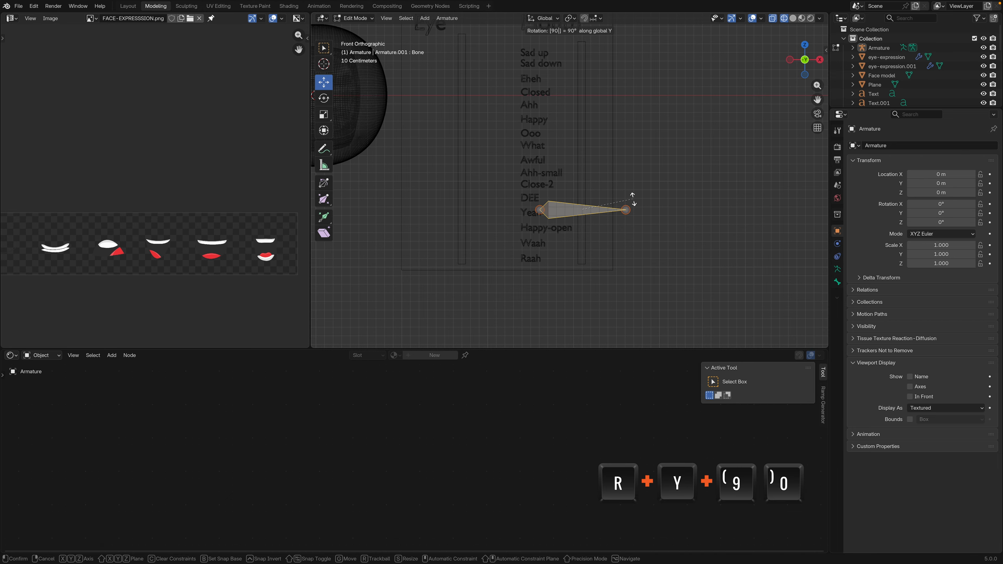
{"action": "key", "text": "Return"}
Lower the bone to the end of the Mouth strip beside Raah and scale it to about 0.326
{"action": "left_click_drag", "start_coordinate": [584, 170], "coordinate": [584, 221]}
{"action": "key", "text": "s"}
{"action": "left_click", "coordinate": [592, 262]}
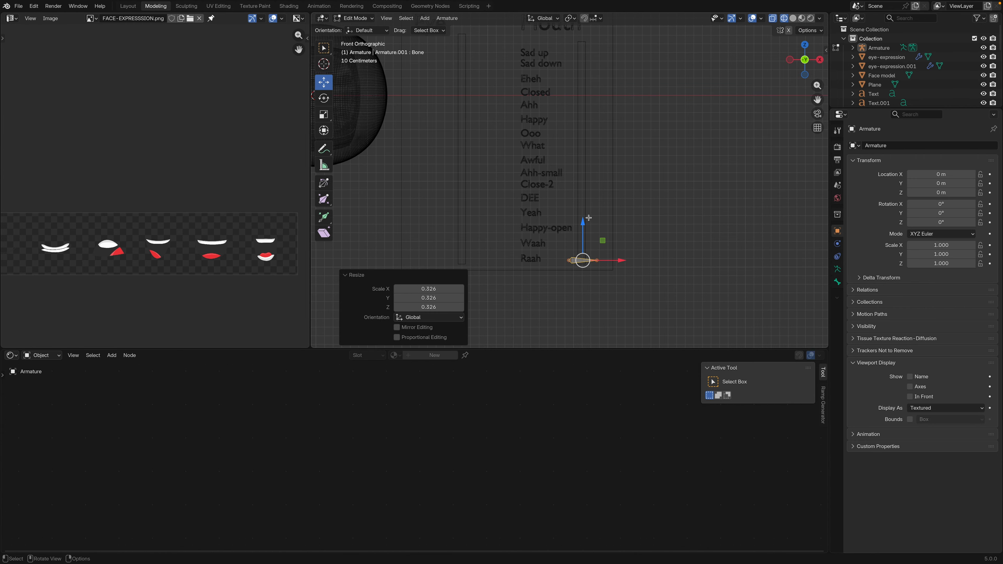
Duplicate the bone and move the copy about 1.4 m in negative X onto the lower end of the Eye strip
{"action": "middle_click_drag", "start_coordinate": [586, 233], "coordinate": [599, 266], "text": "shift"}
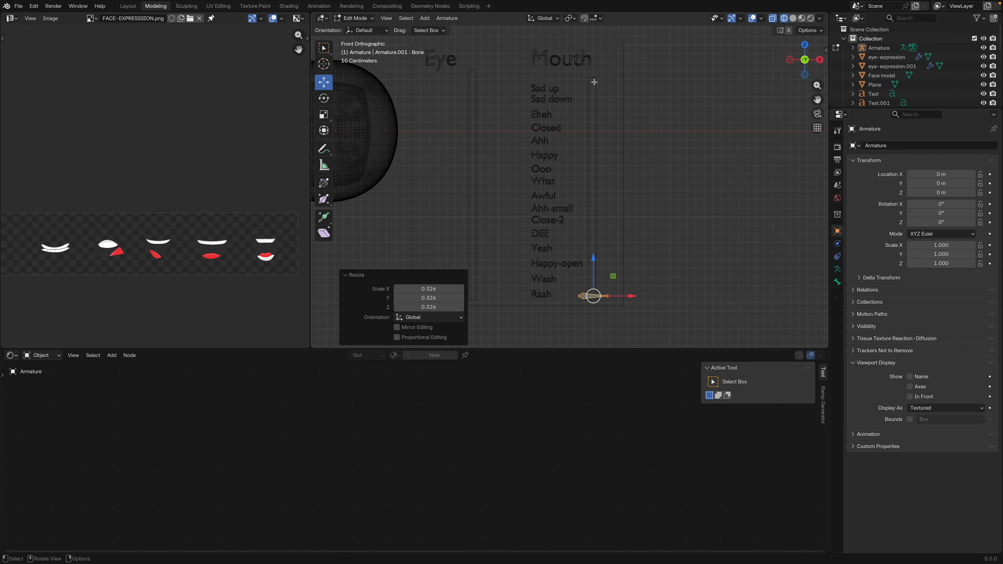
{"action": "scroll", "coordinate": [588, 194], "scroll_direction": "down", "scroll_amount": 2}
{"action": "scroll", "coordinate": [572, 269], "scroll_direction": "up", "scroll_amount": 2}
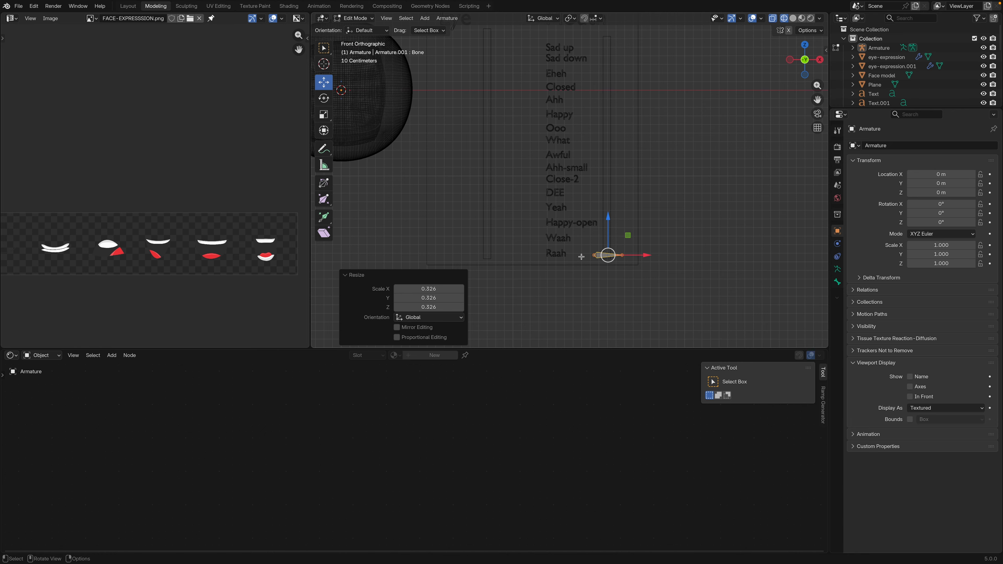
{"action": "key", "text": "shift+d"}
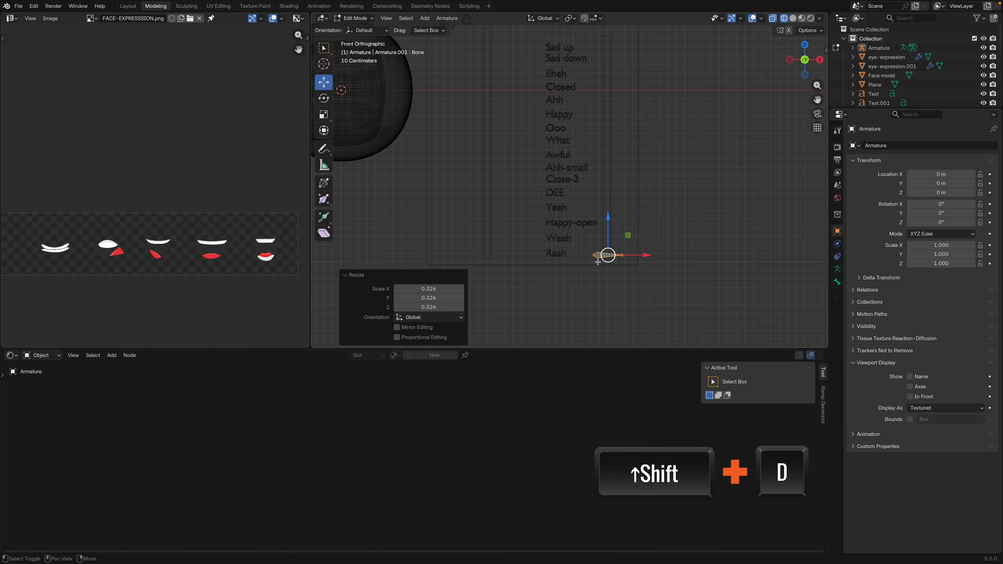
{"action": "right_click", "coordinate": [598, 262]}
{"action": "left_click_drag", "start_coordinate": [644, 256], "coordinate": [523, 256]}
Rename the bone on the Mouth strip to Mouth-slider
{"action": "left_click", "coordinate": [600, 256]}
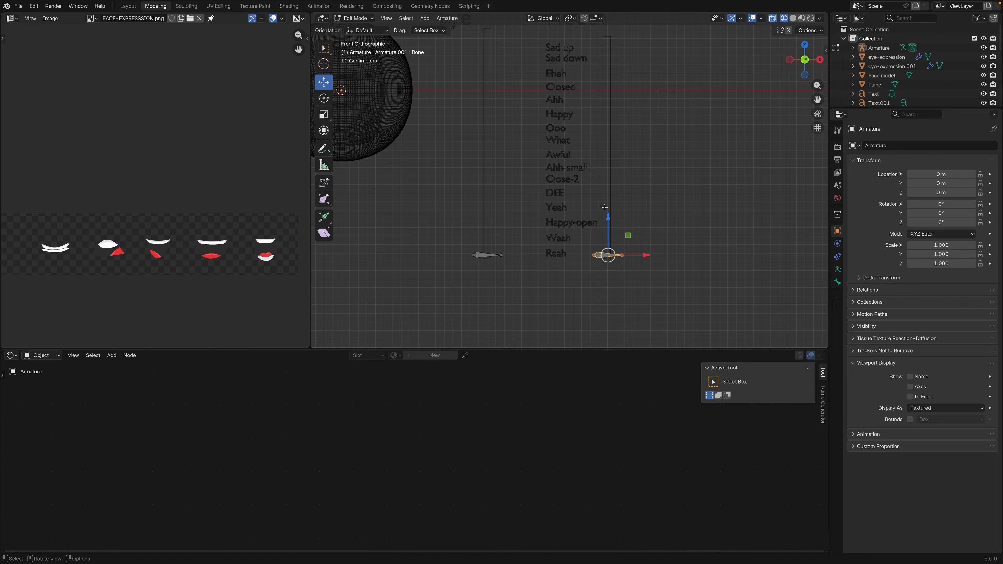
{"action": "left_click", "coordinate": [839, 282]}
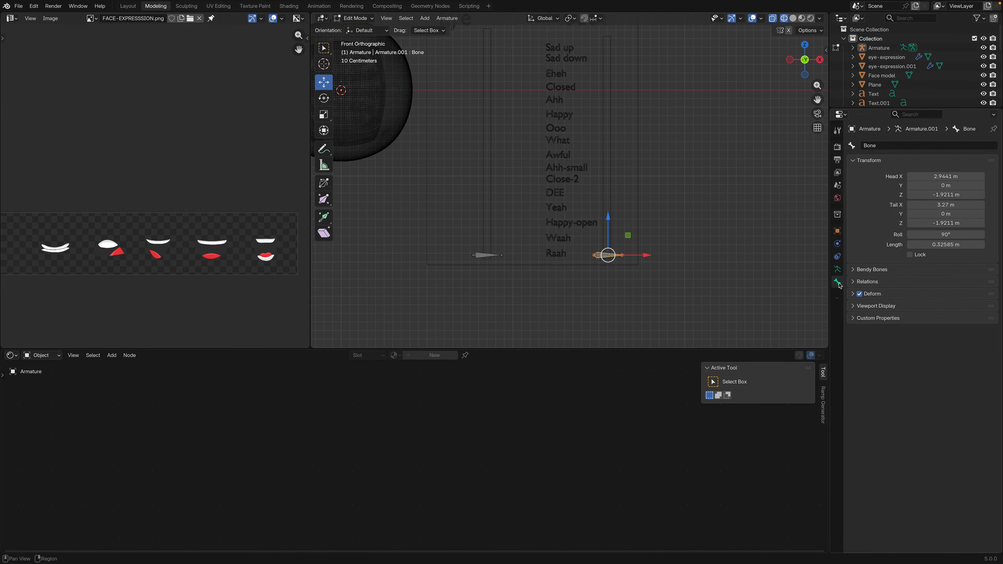
{"action": "left_click", "coordinate": [893, 146]}
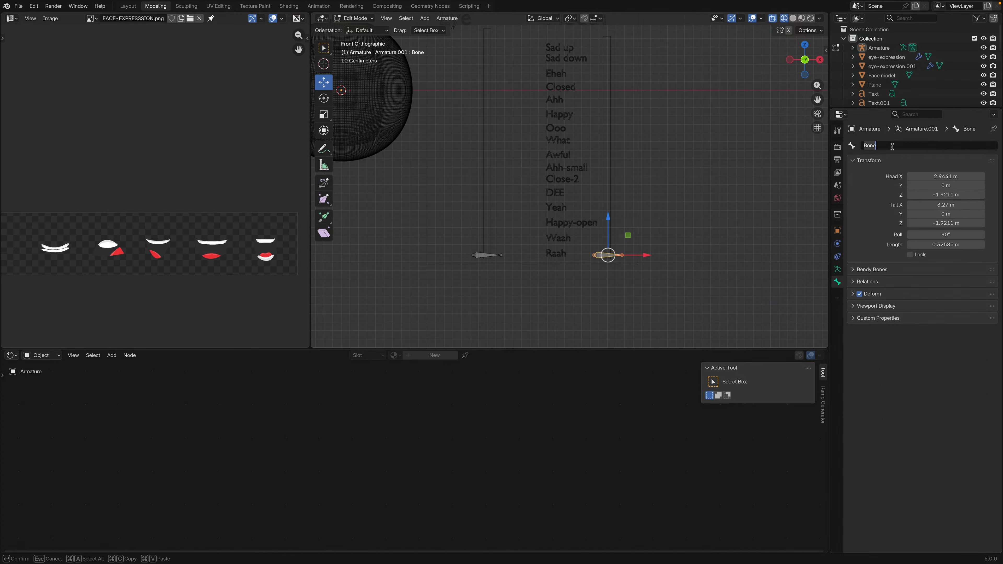
{"action": "type", "text": "Mouth-slider"}
{"action": "key", "text": "Return"}
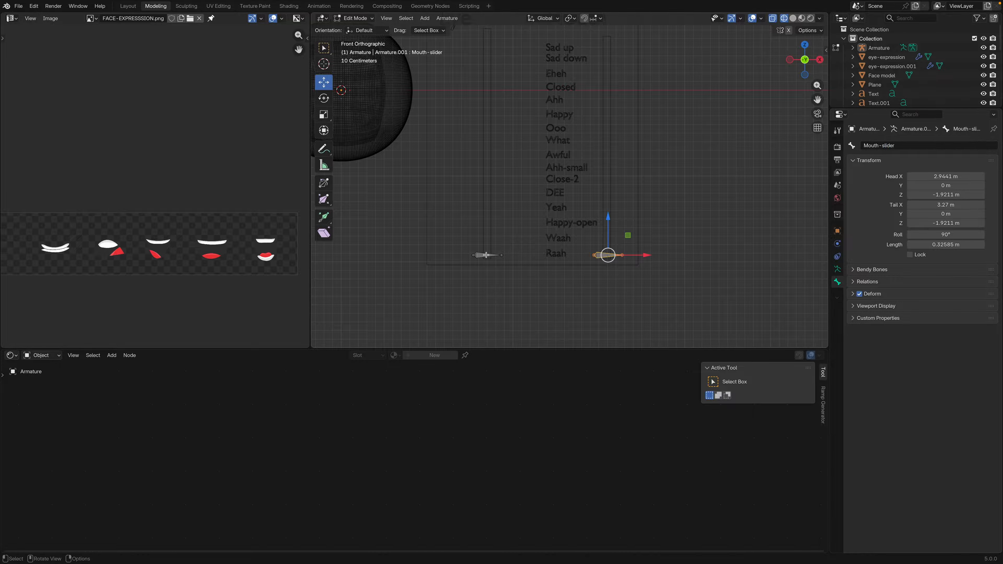
Rename the bone on the Eye strip to Eye-controler
{"action": "left_click", "coordinate": [486, 255]}
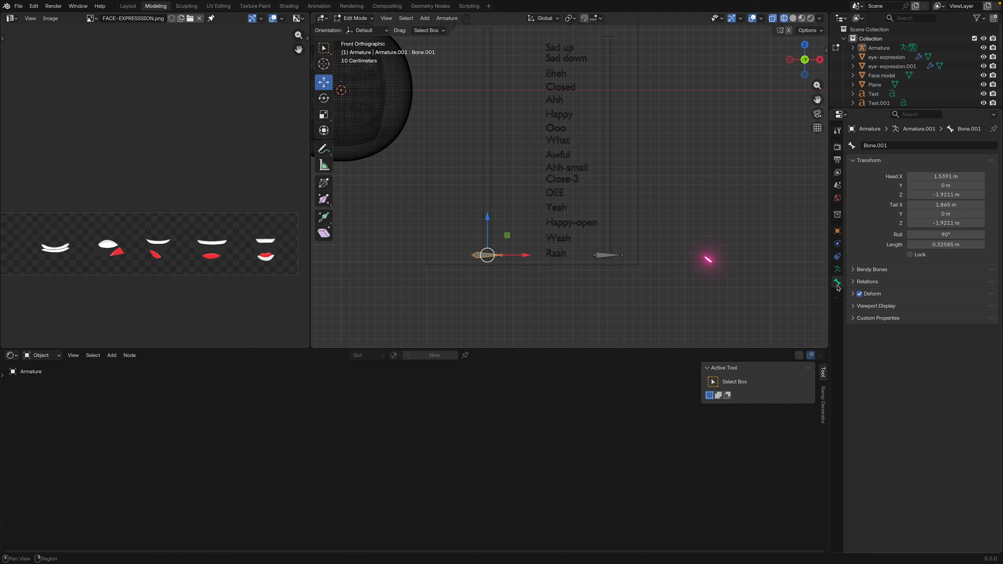
{"action": "left_click", "coordinate": [889, 145]}
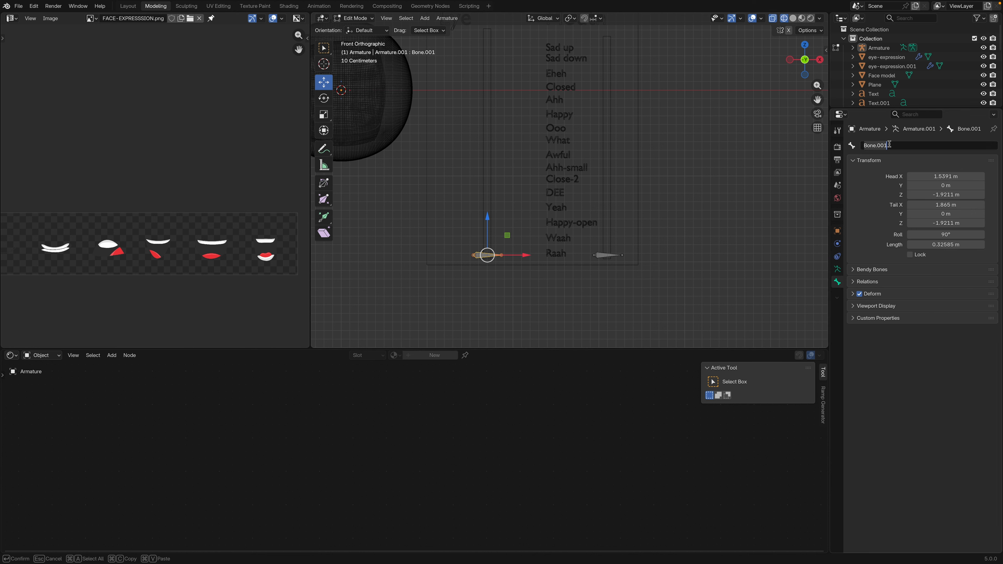
{"action": "type", "text": "Eye-controler"}
{"action": "key", "text": "Return"}
Finish editing the armature and switch the 3D view to material preview shading
{"action": "scroll", "coordinate": [602, 251], "scroll_direction": "down", "scroll_amount": 2}
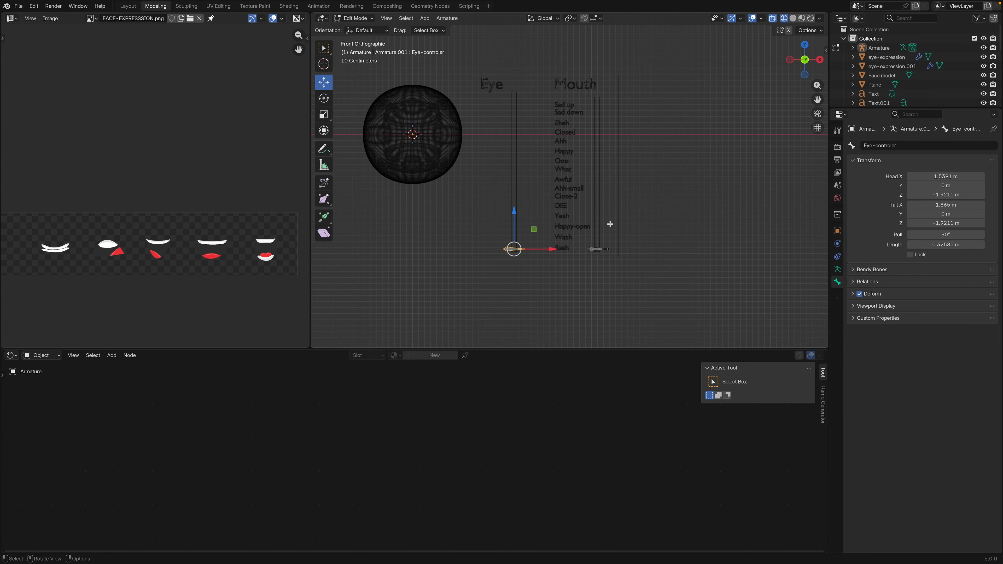
{"action": "key", "text": "Tab"}
{"action": "left_click", "coordinate": [802, 19]}
{"action": "middle_click_drag", "start_coordinate": [563, 205], "coordinate": [608, 227], "text": "shift"}
Select the Mouth-expression plane on the face and add a driver to its material's Value node
{"action": "left_click", "coordinate": [608, 191]}
{"action": "left_click", "coordinate": [458, 188]}
{"action": "left_click", "coordinate": [459, 192]}
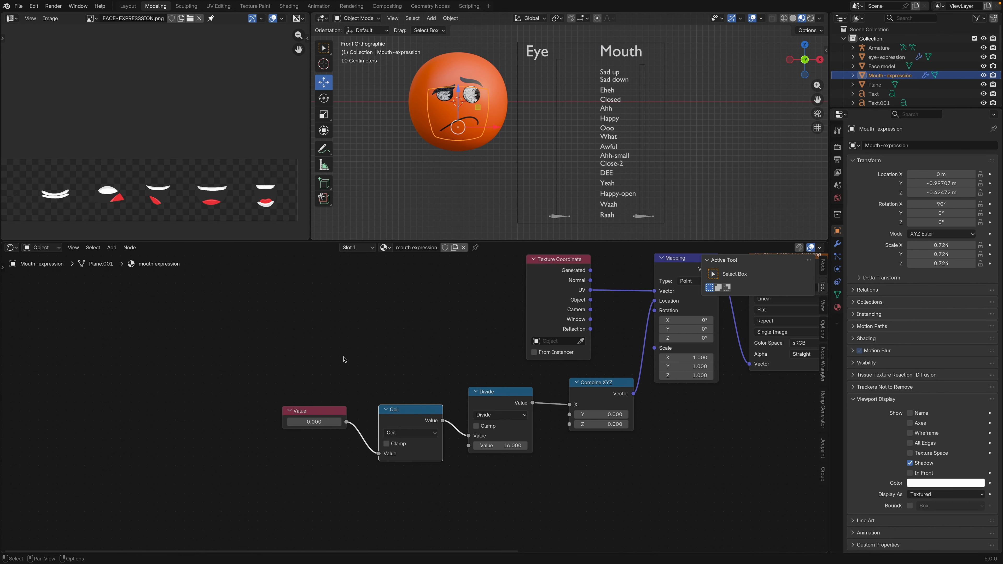
{"action": "right_click", "coordinate": [320, 420]}
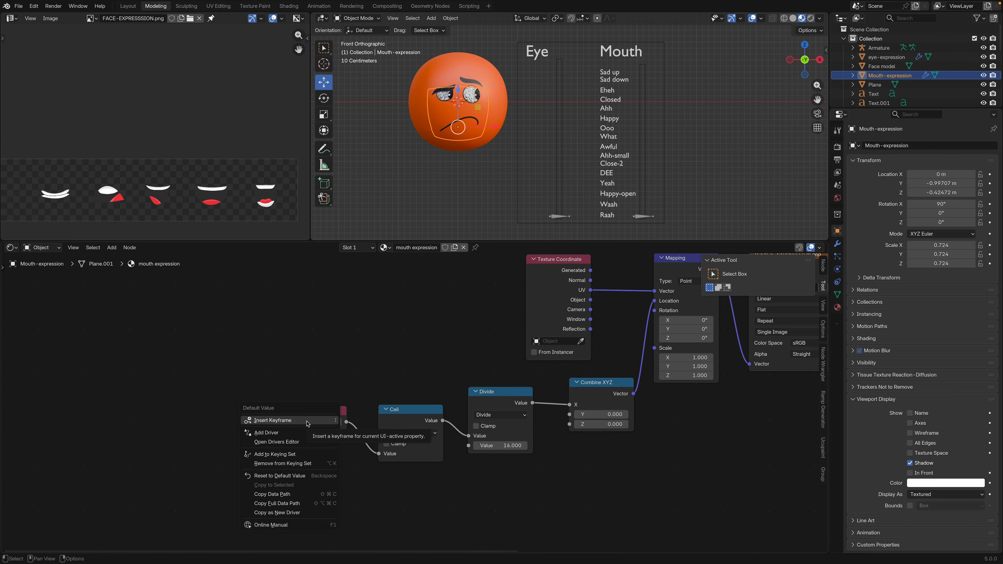
{"action": "left_click", "coordinate": [298, 434]}
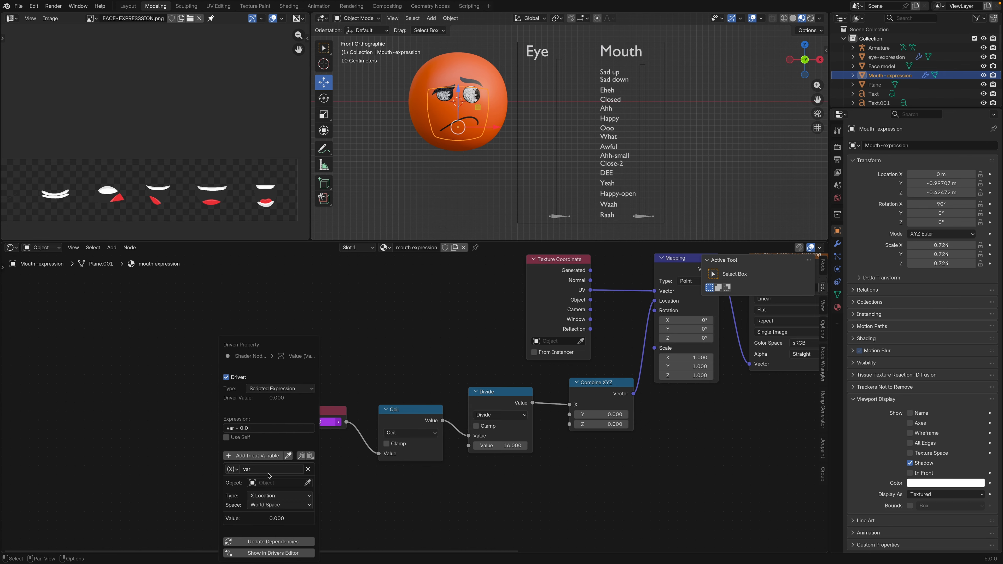
Point the driver variable at the Armature's Mouth-slider bone, reading X Location in Local Space
{"action": "left_click", "coordinate": [278, 484]}
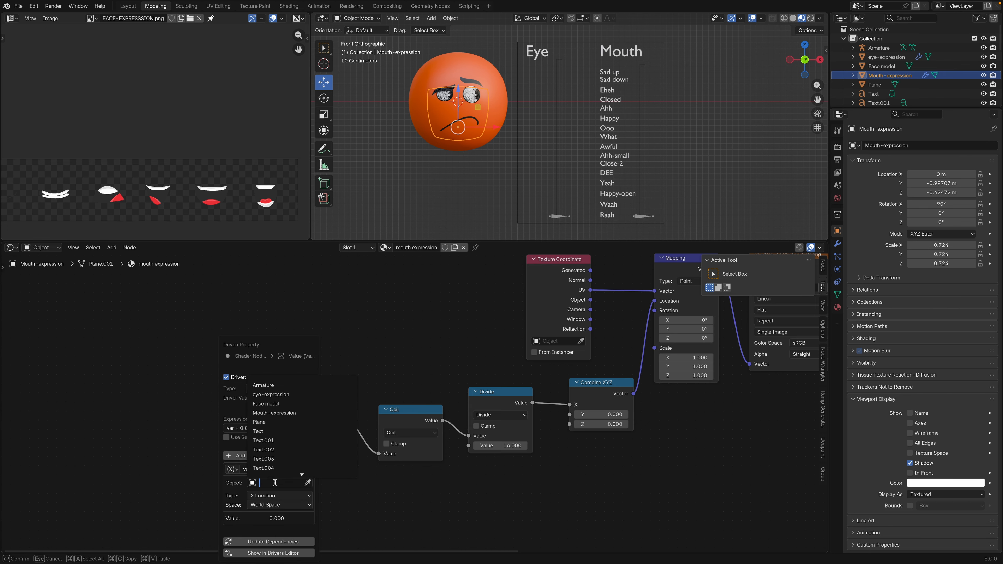
{"action": "left_click", "coordinate": [266, 390]}
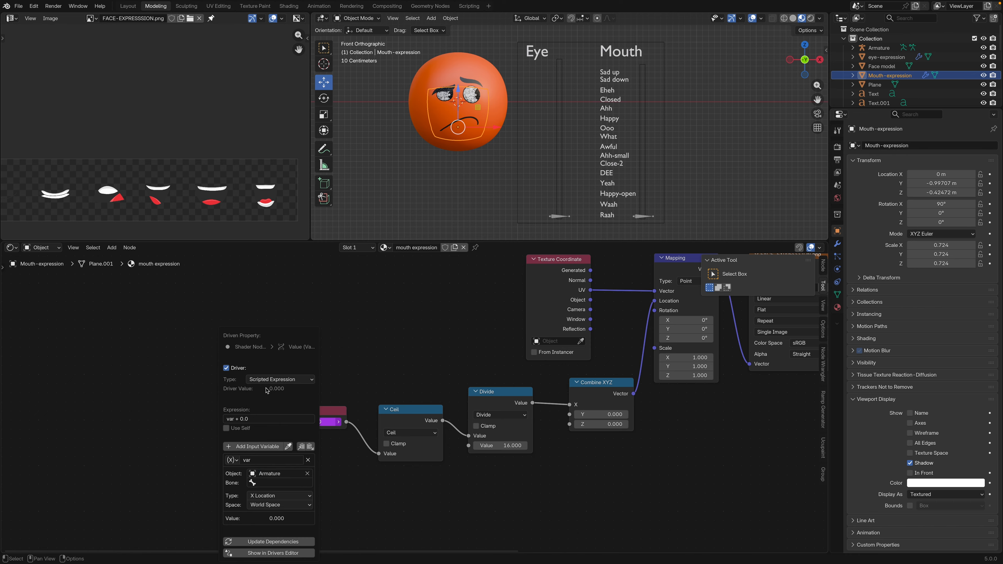
{"action": "left_click", "coordinate": [280, 484]}
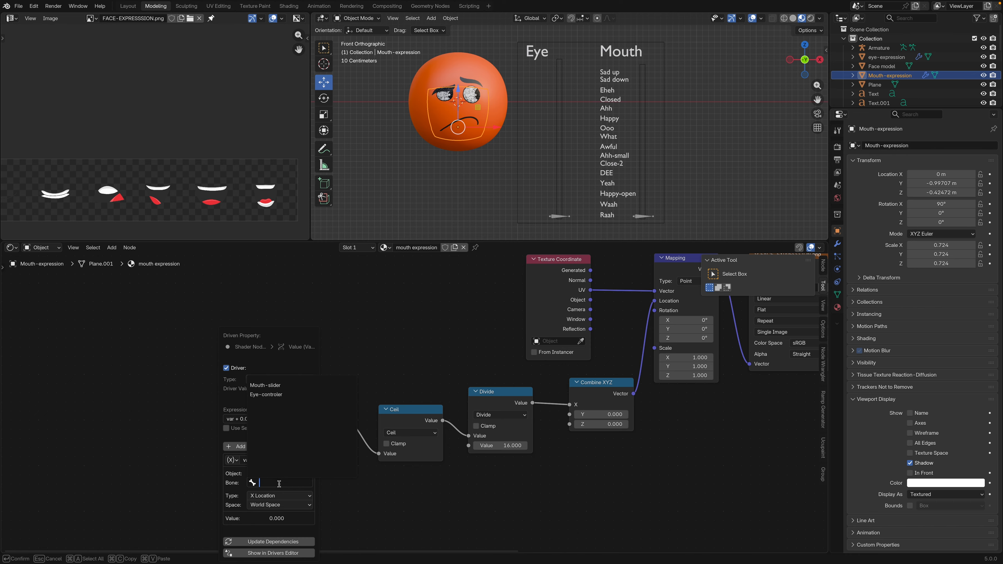
{"action": "left_click", "coordinate": [265, 389]}
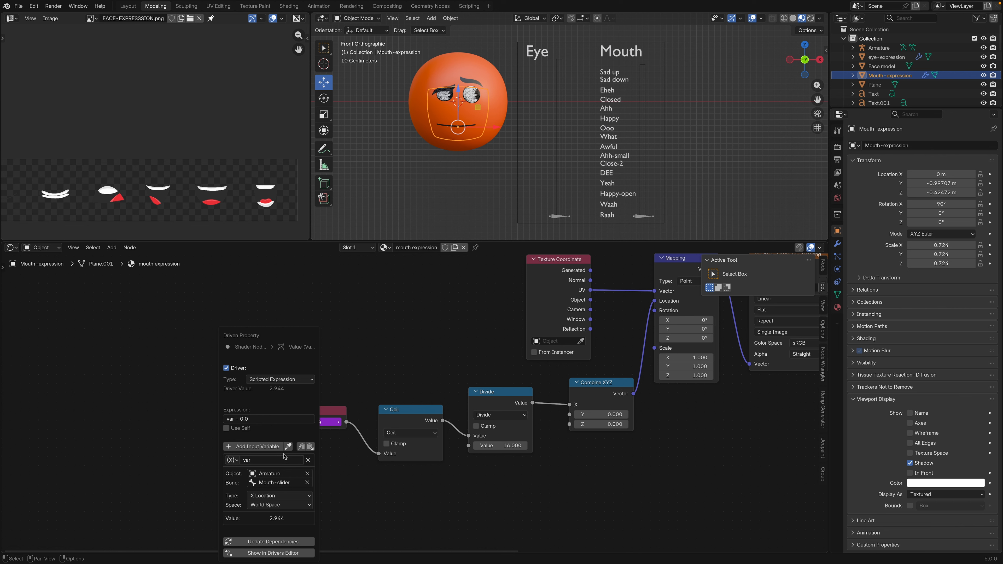
{"action": "left_click", "coordinate": [283, 507]}
{"action": "left_click", "coordinate": [278, 538]}
Enlarge the 3D view over the node editor and put the armature into Pose Mode
{"action": "left_click_drag", "start_coordinate": [482, 241], "coordinate": [489, 322]}
{"action": "middle_click_drag", "start_coordinate": [509, 270], "coordinate": [452, 279], "text": "shift"}
{"action": "left_click", "coordinate": [371, 19]}
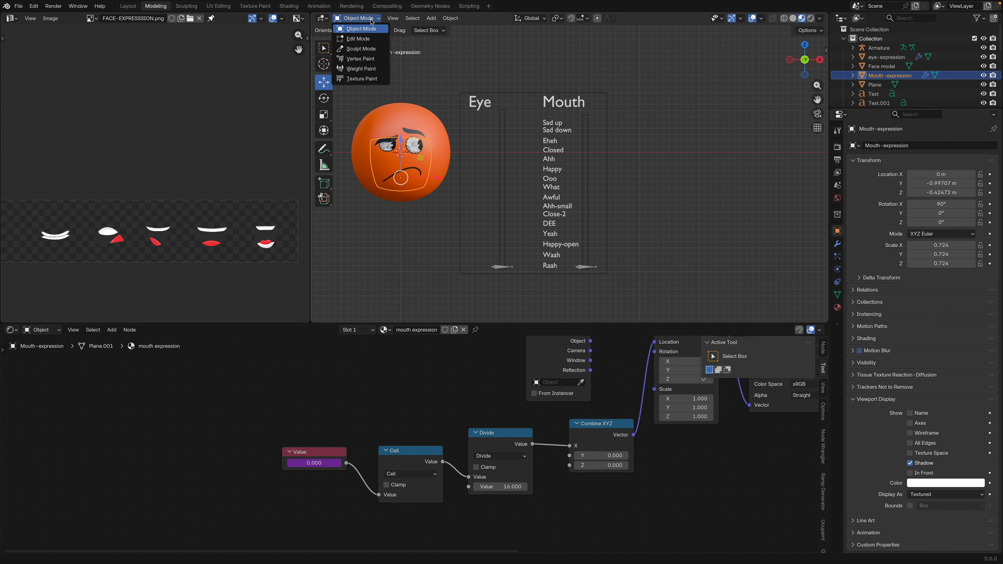
{"action": "left_click", "coordinate": [586, 268]}
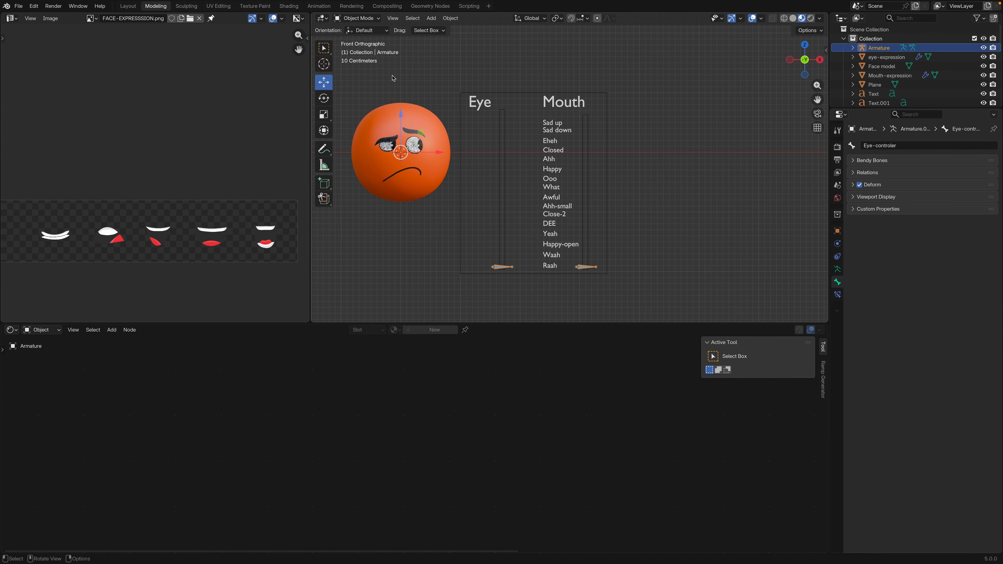
{"action": "left_click", "coordinate": [373, 21]}
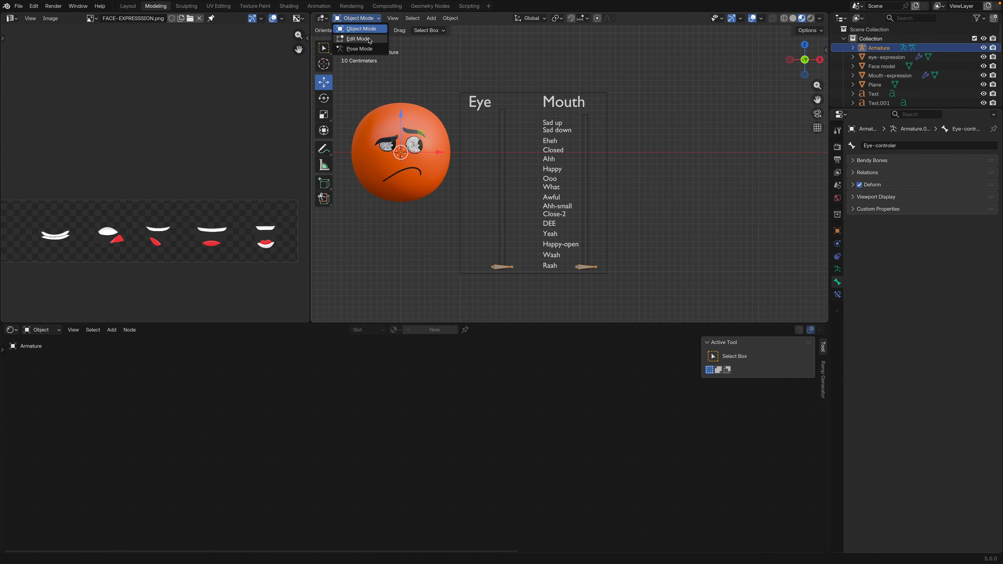
{"action": "left_click", "coordinate": [354, 49]}
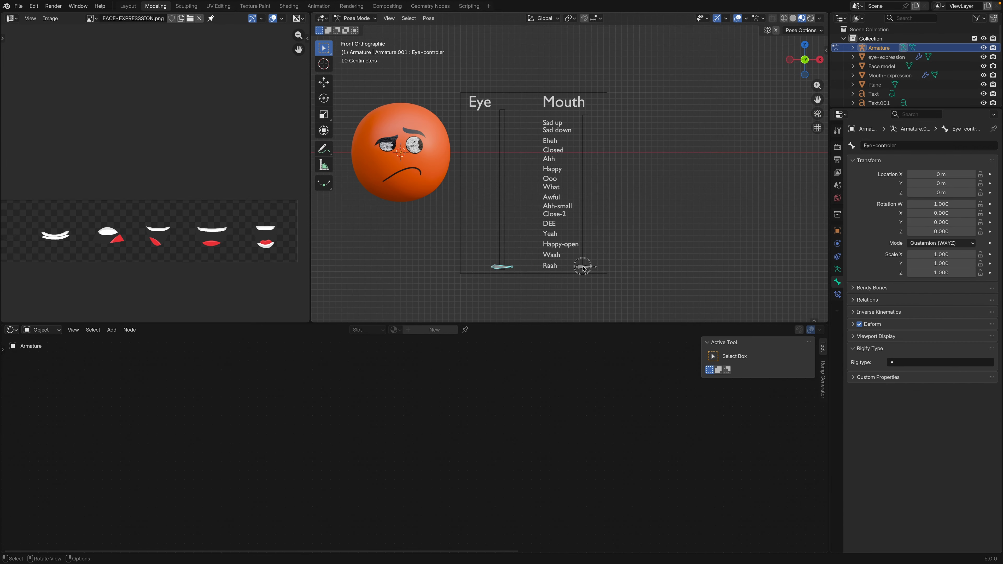
Try moving the Mouth-slider bone up along its strip, undo the move, and return to Object Mode
{"action": "left_click", "coordinate": [585, 268]}
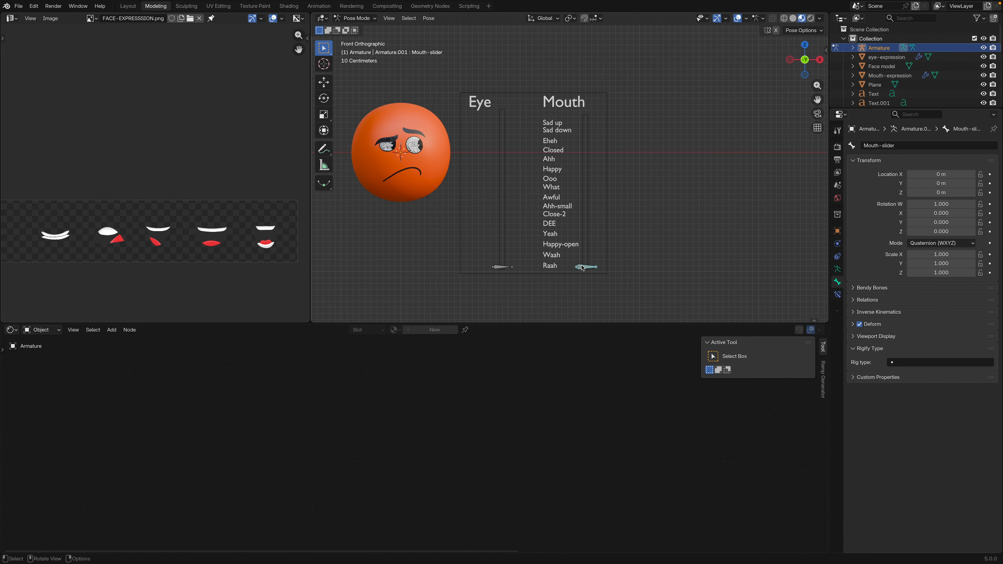
{"action": "left_click", "coordinate": [324, 82]}
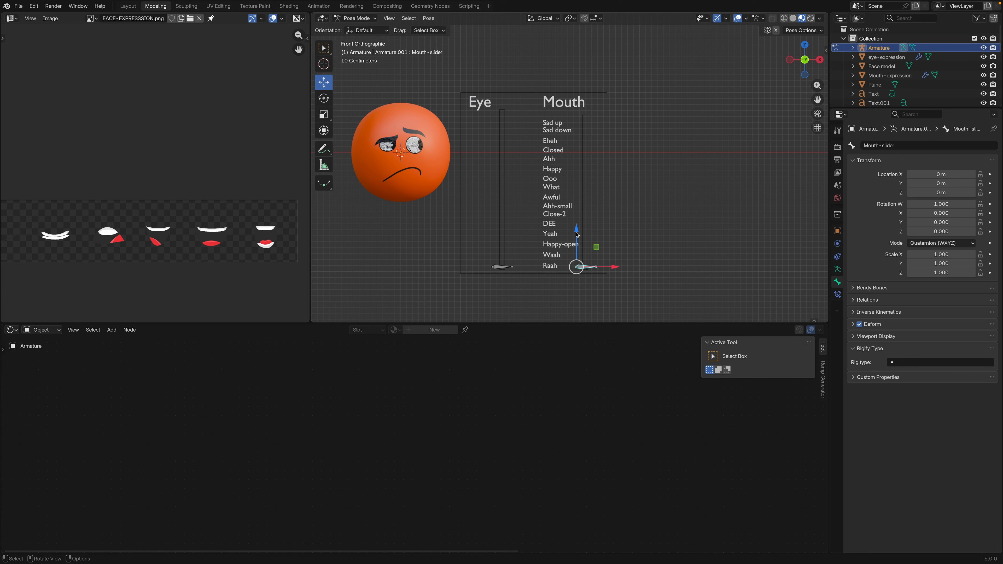
{"action": "left_click_drag", "start_coordinate": [577, 234], "coordinate": [581, 208]}
{"action": "key", "text": "ctrl+z"}
{"action": "left_click", "coordinate": [371, 19]}
{"action": "left_click", "coordinate": [370, 30]}
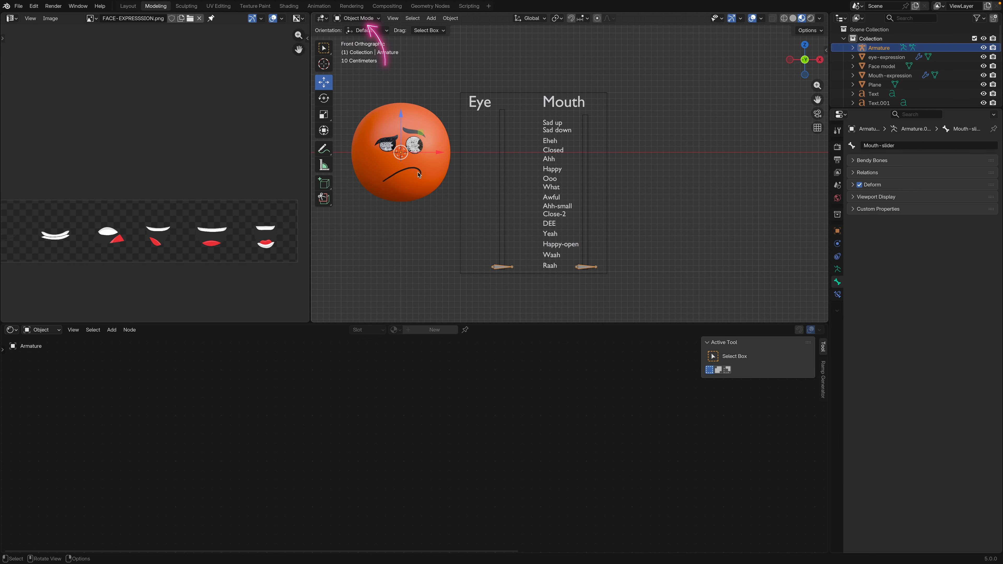
Edit the driver on the Mouth-expression material's Value node so its scripted expression multiplies var
{"action": "left_click", "coordinate": [408, 189]}
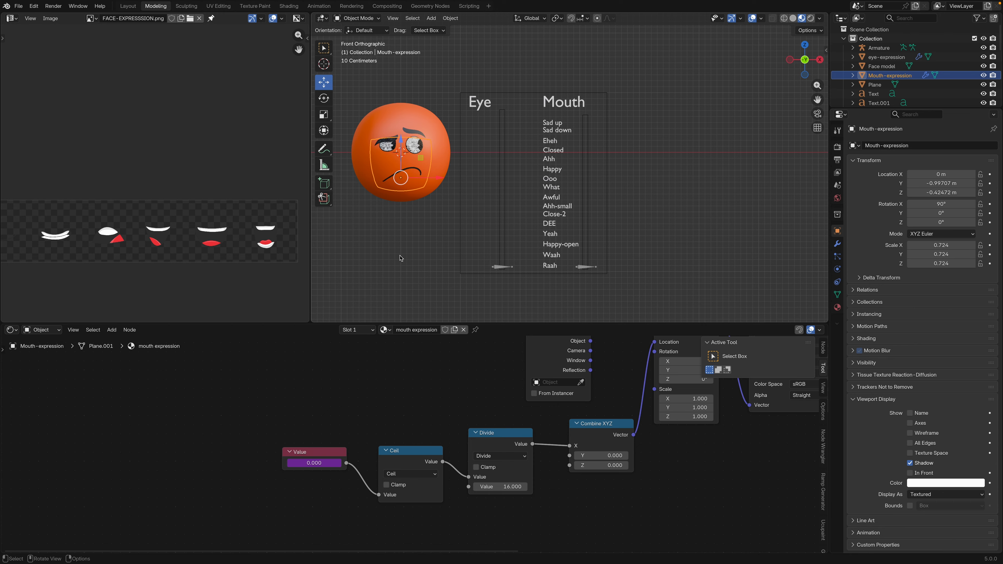
{"action": "middle_click_drag", "start_coordinate": [331, 416], "coordinate": [319, 378]}
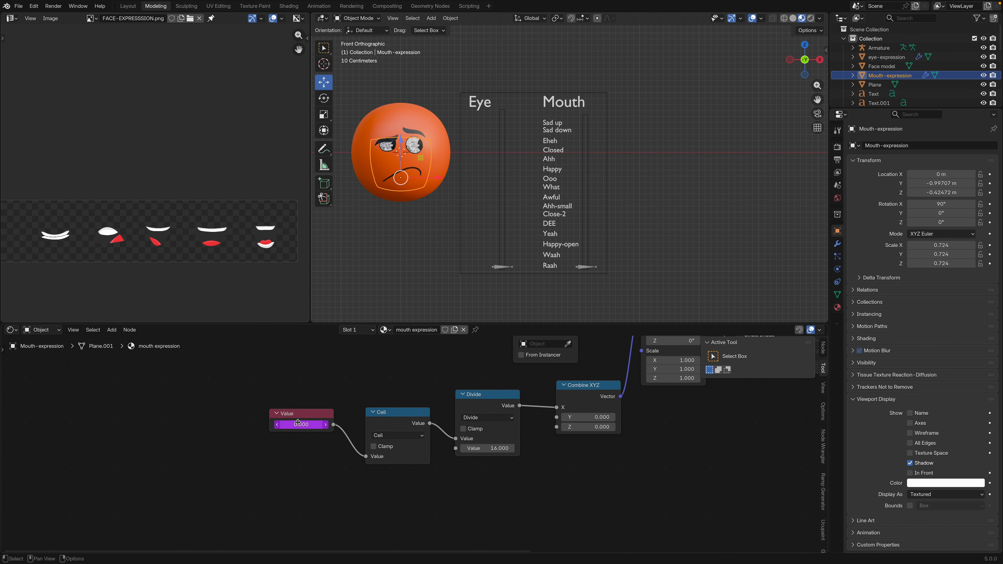
{"action": "right_click", "coordinate": [303, 425]}
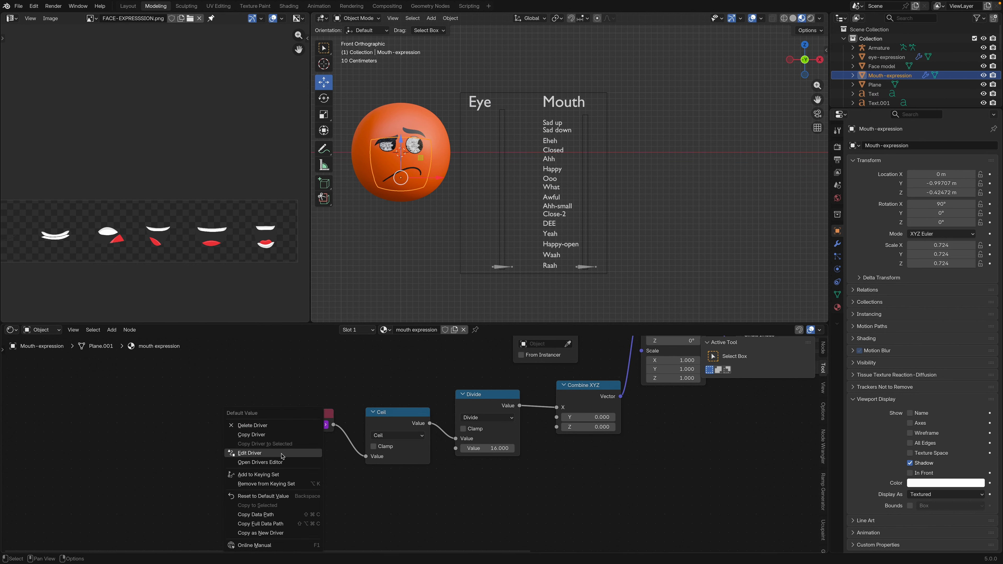
{"action": "left_click", "coordinate": [237, 447]}
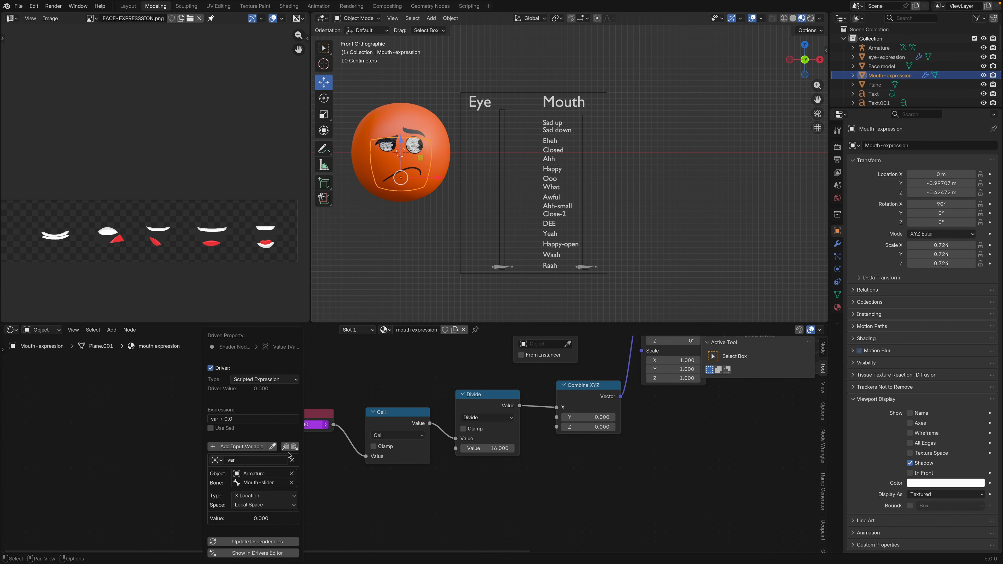
{"action": "left_click", "coordinate": [241, 418]}
{"action": "left_click", "coordinate": [242, 417]}
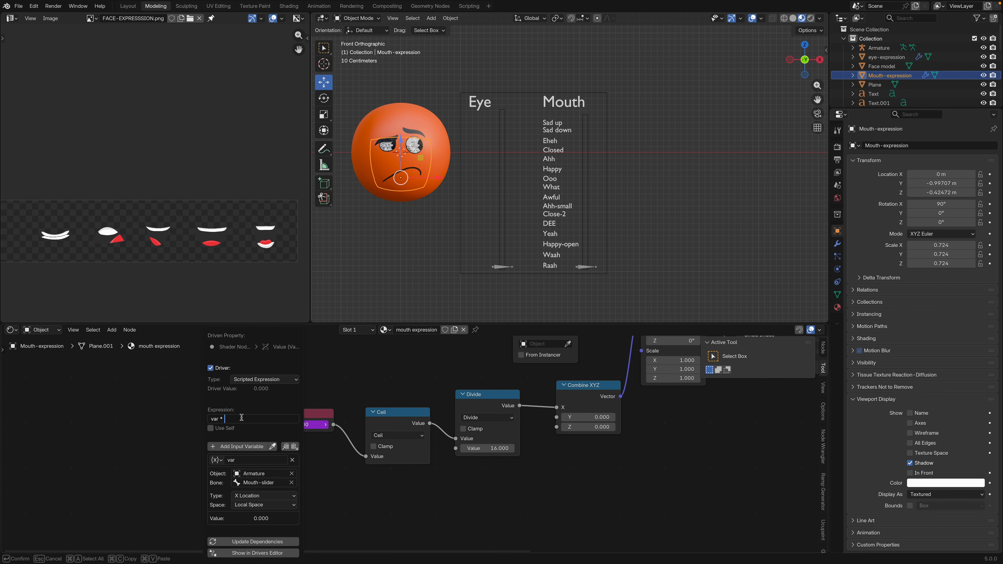
{"action": "key", "text": "Return"}
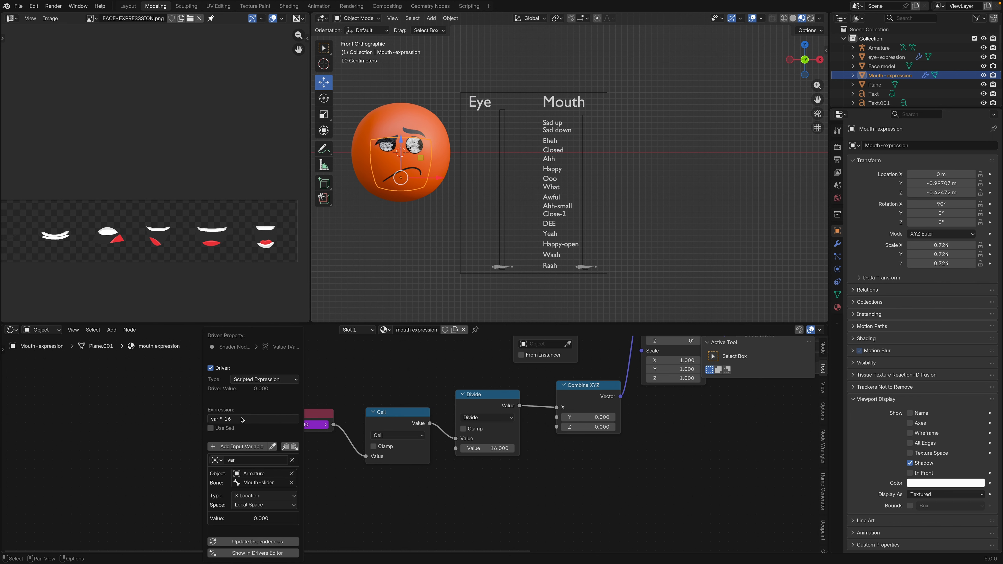
Test the Mouth-slider bone in Pose Mode by moving it up and down its strip, and return to Object Mode
{"action": "left_click", "coordinate": [587, 267]}
{"action": "left_click", "coordinate": [356, 18]}
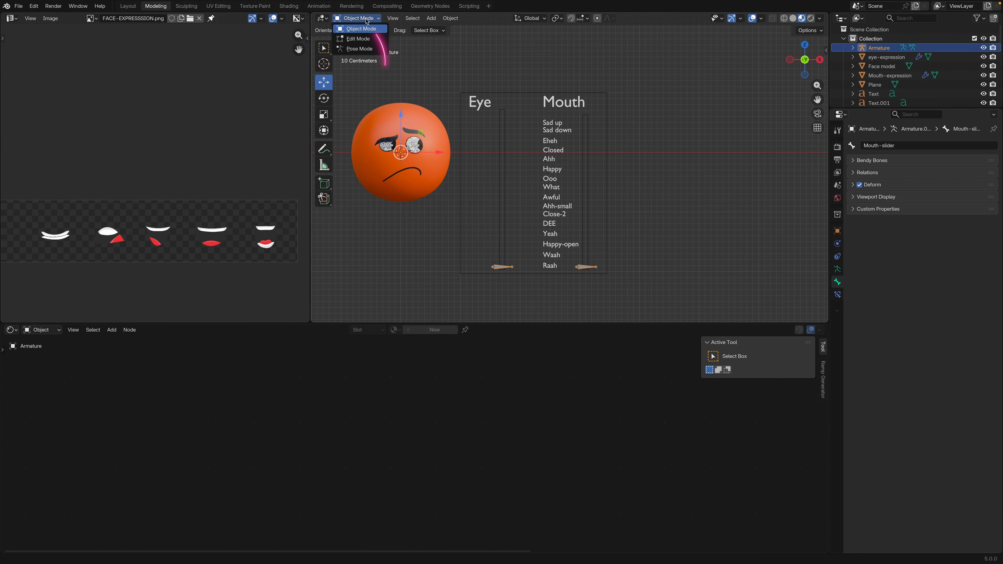
{"action": "left_click", "coordinate": [365, 49]}
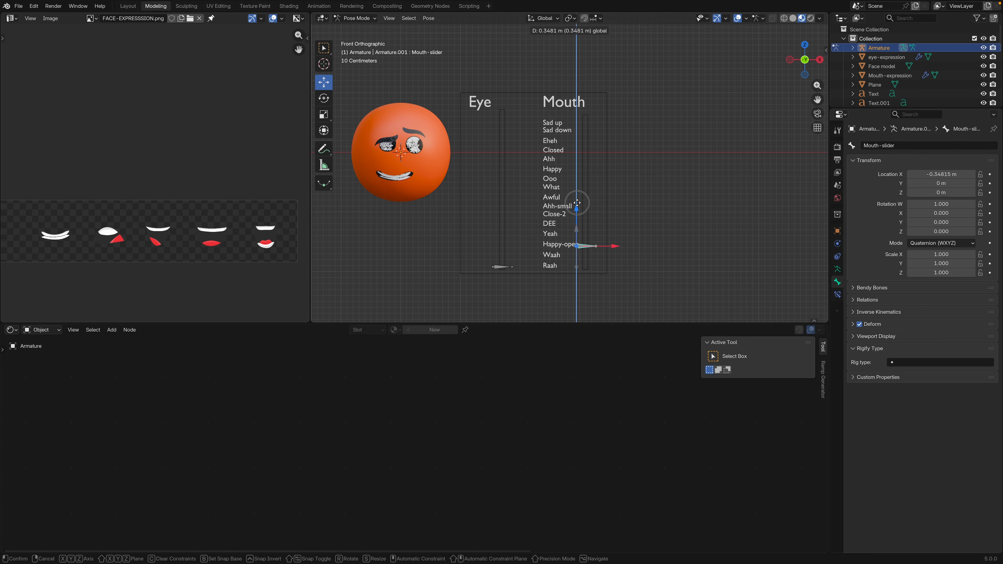
{"action": "left_click_drag", "start_coordinate": [577, 203], "coordinate": [588, 227]}
{"action": "left_click", "coordinate": [405, 175]}
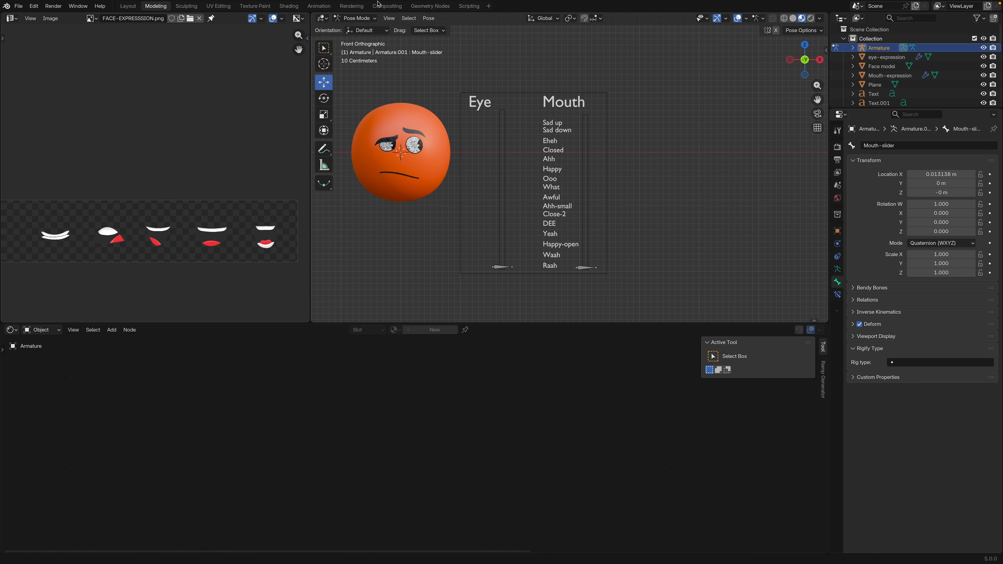
{"action": "left_click", "coordinate": [358, 19]}
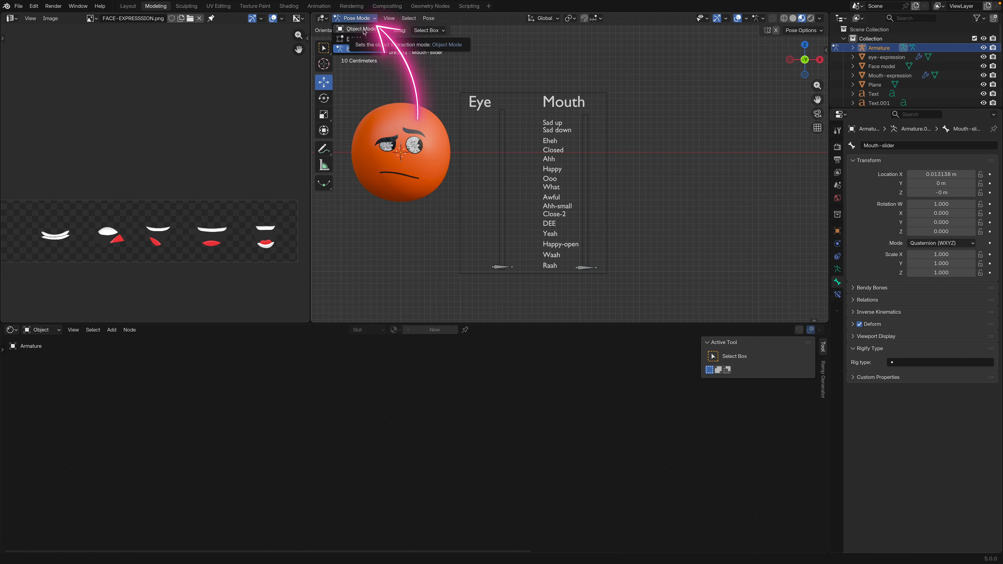
{"action": "left_click", "coordinate": [357, 30]}
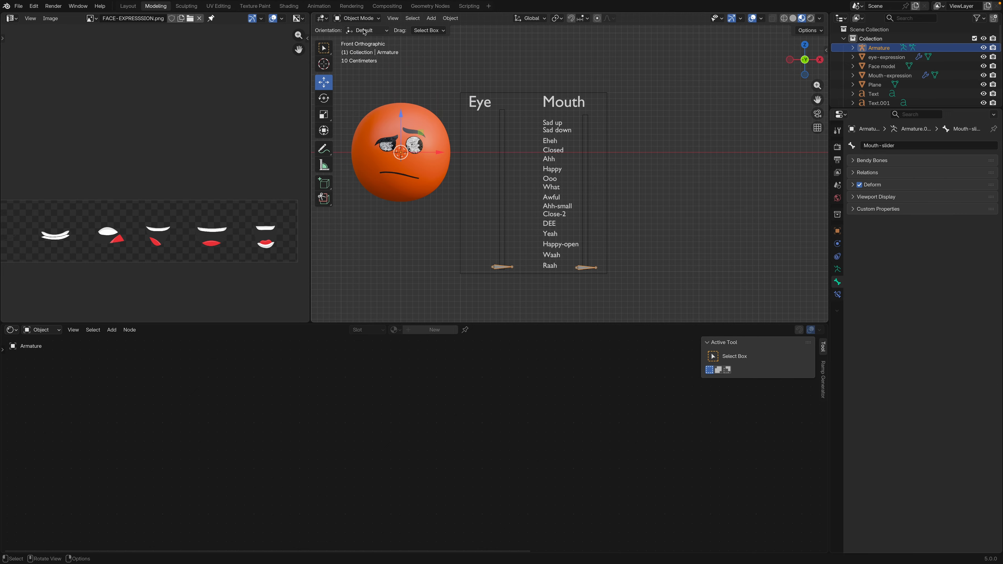
Change the driver expression on the mouth expression material's Value node to var * 8
{"action": "left_click", "coordinate": [411, 177]}
{"action": "left_click", "coordinate": [410, 177]}
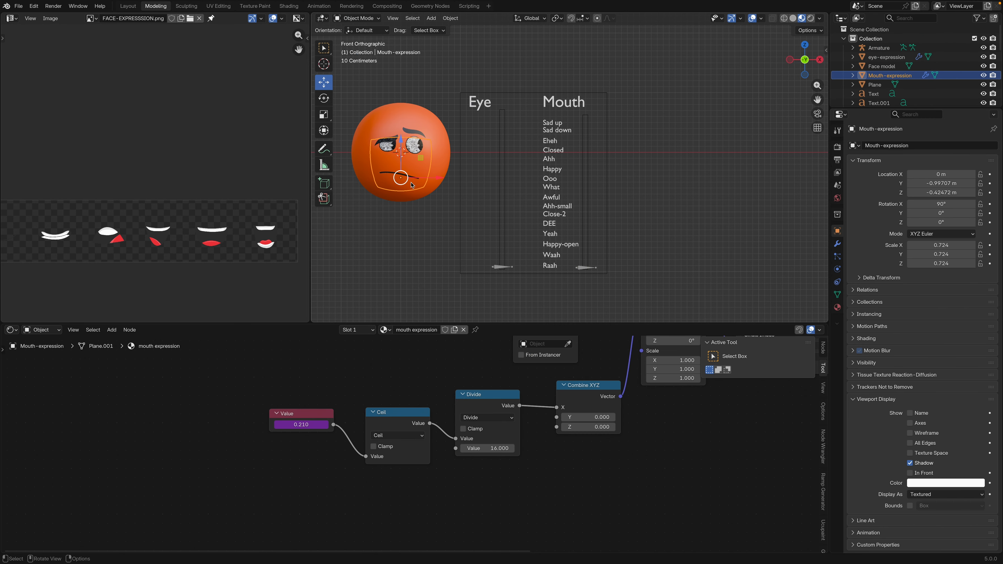
{"action": "right_click", "coordinate": [300, 425]}
{"action": "left_click", "coordinate": [264, 429]}
{"action": "left_click", "coordinate": [227, 419]}
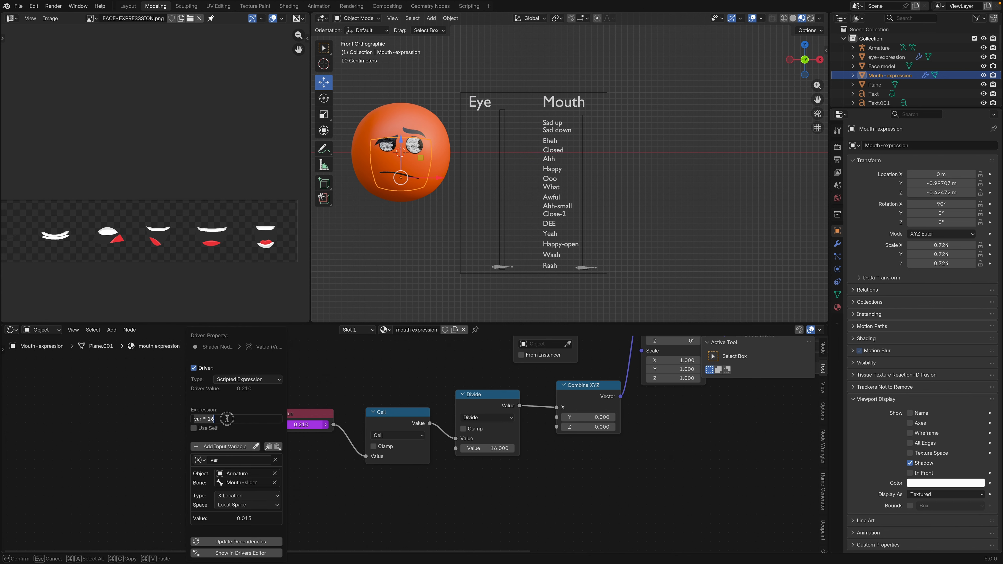
{"action": "left_click", "coordinate": [234, 419]}
{"action": "key", "text": "Return"}
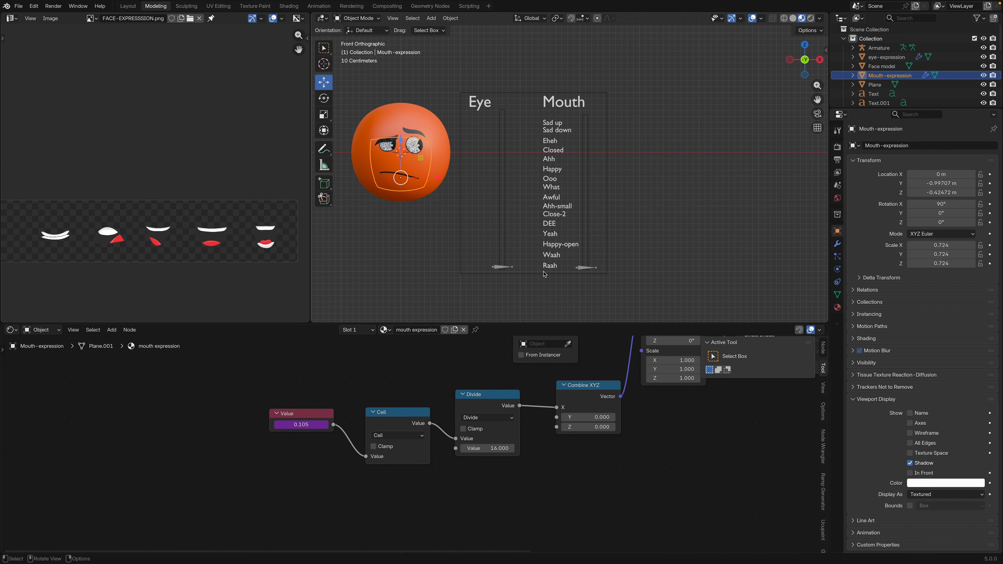
Retest the Mouth-slider bone's travel in Pose Mode, leave it near the Raah label, and go back to Object Mode
{"action": "left_click", "coordinate": [597, 269]}
{"action": "left_click", "coordinate": [357, 18]}
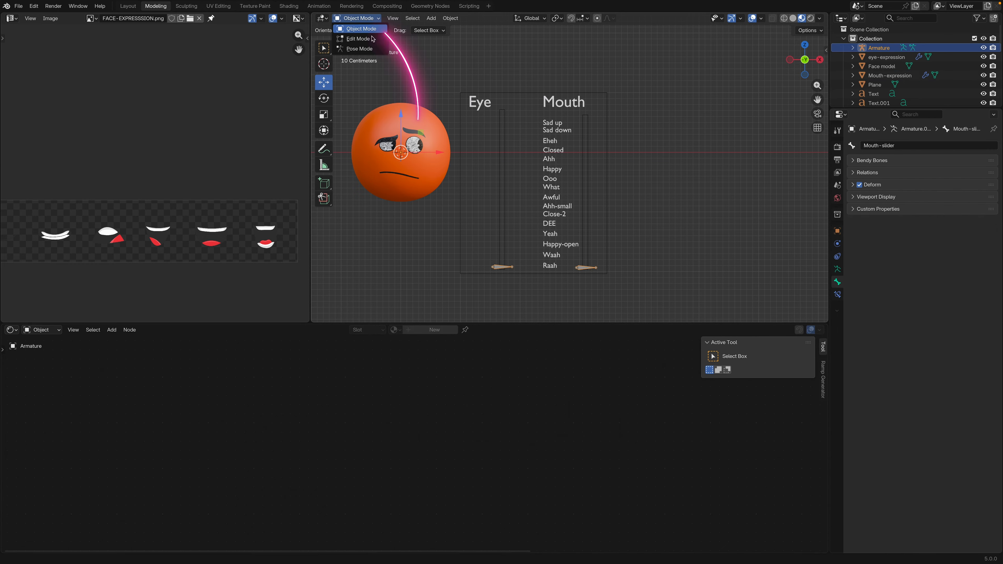
{"action": "left_click", "coordinate": [356, 37]}
{"action": "left_click", "coordinate": [584, 267]}
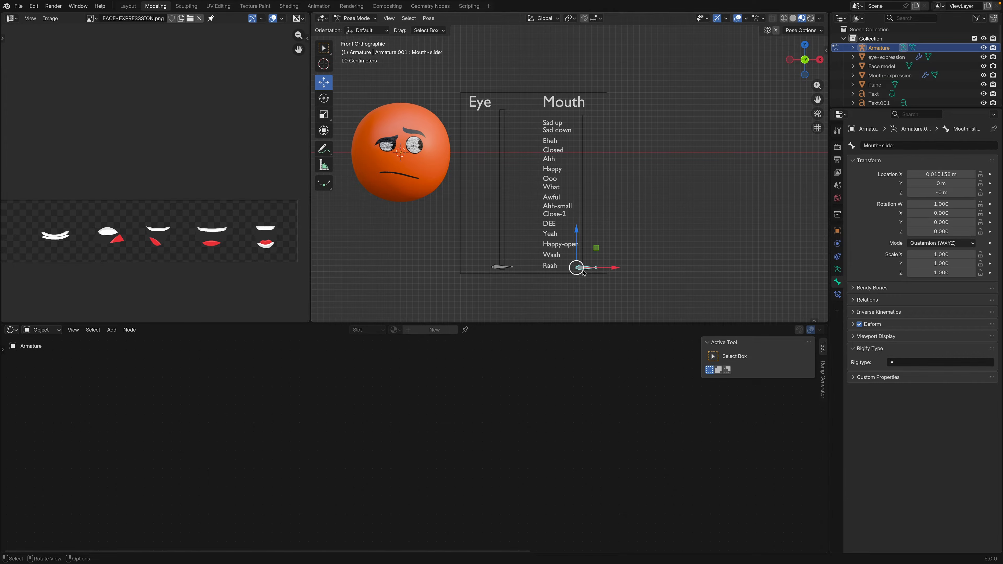
{"action": "mouse_move", "coordinate": [576, 227]}
{"action": "left_mouse_down"}
{"action": "mouse_move", "coordinate": [579, 98]}
{"action": "mouse_move", "coordinate": [586, 263]}
{"action": "left_mouse_up"}
{"action": "left_click", "coordinate": [356, 18]}
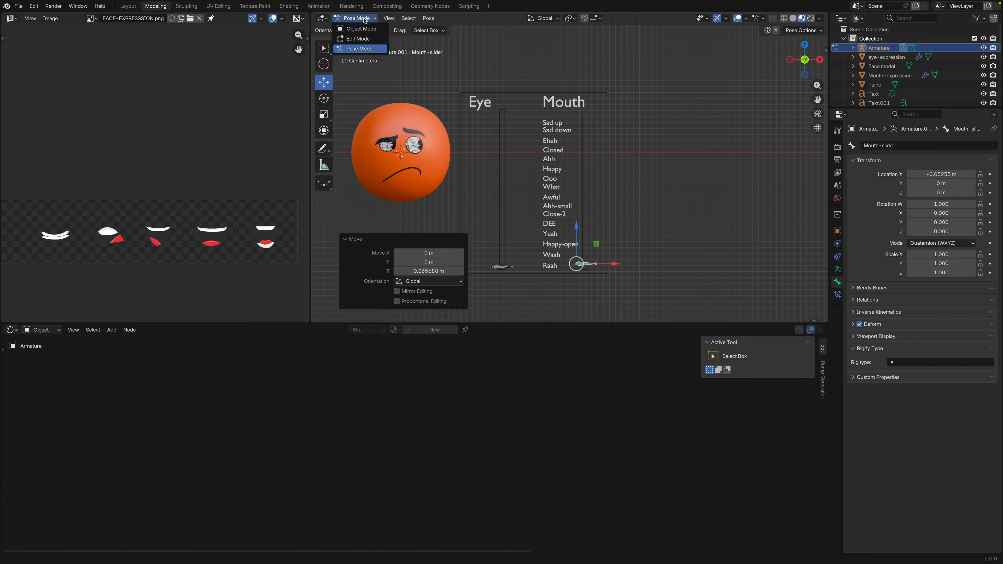
{"action": "left_click", "coordinate": [356, 29]}
Set the scripted expression driving the Mouth-expression Value node to var * 6
{"action": "left_click", "coordinate": [408, 194]}
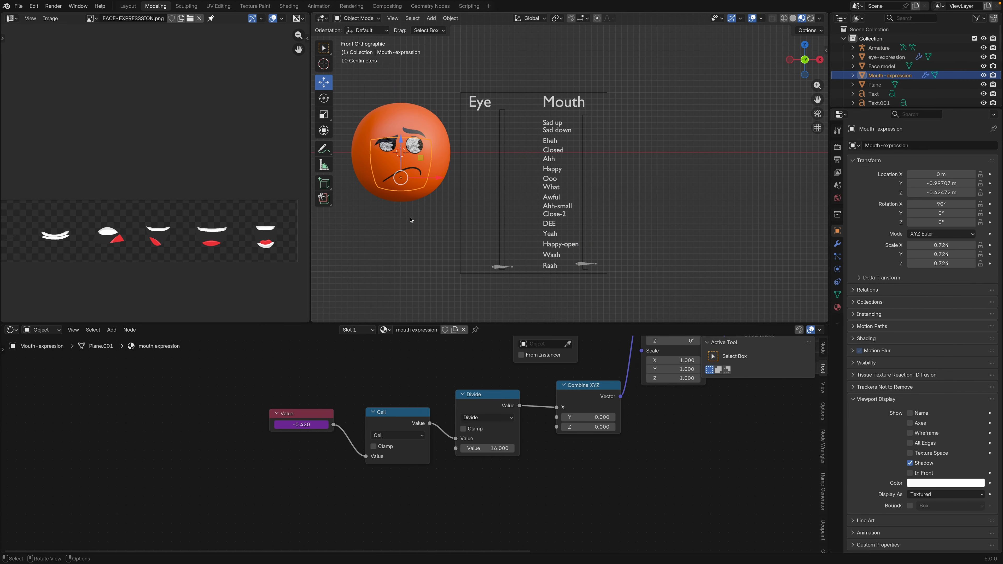
{"action": "right_click", "coordinate": [301, 427]}
{"action": "left_click", "coordinate": [285, 425]}
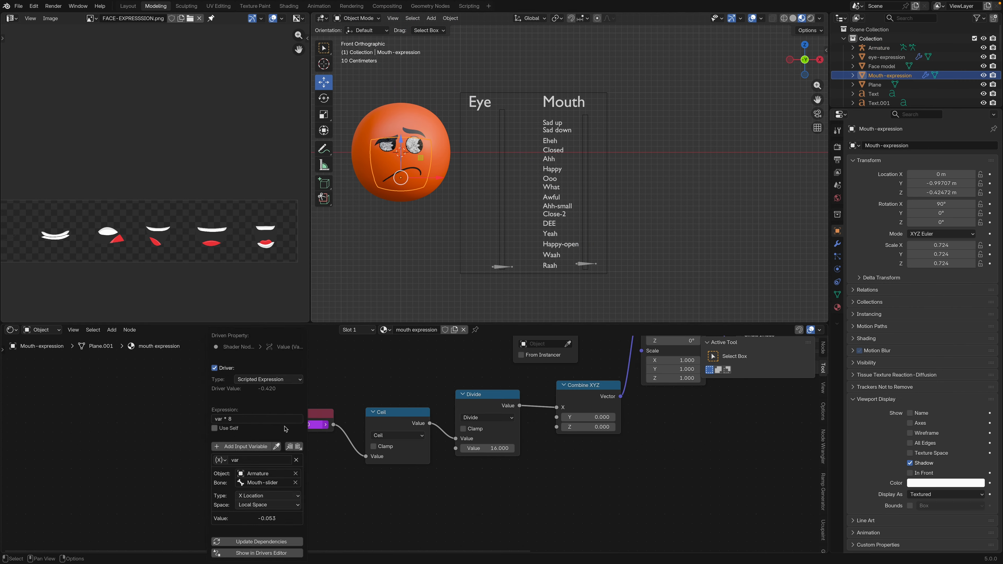
{"action": "left_click", "coordinate": [259, 419]}
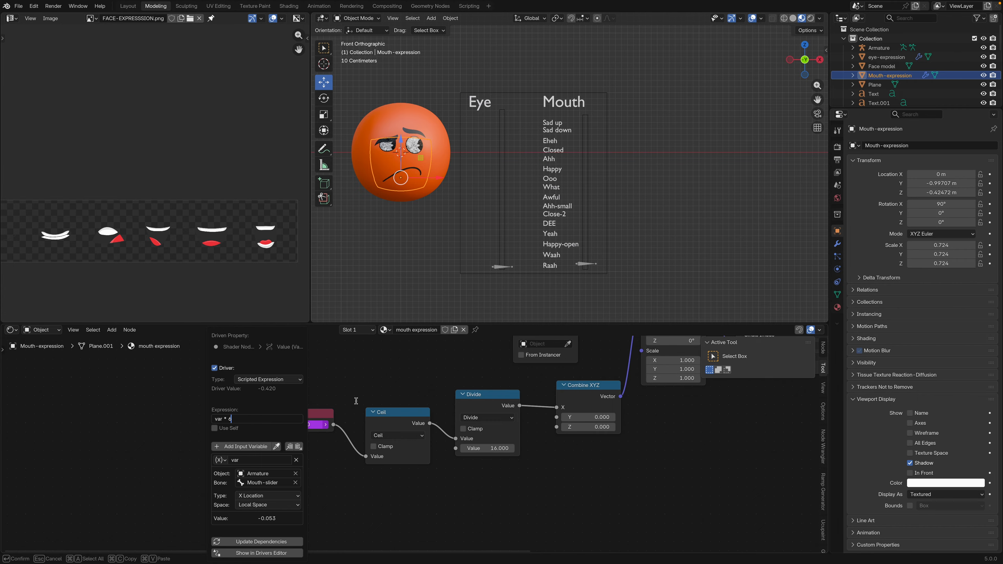
{"action": "key", "text": "Return"}
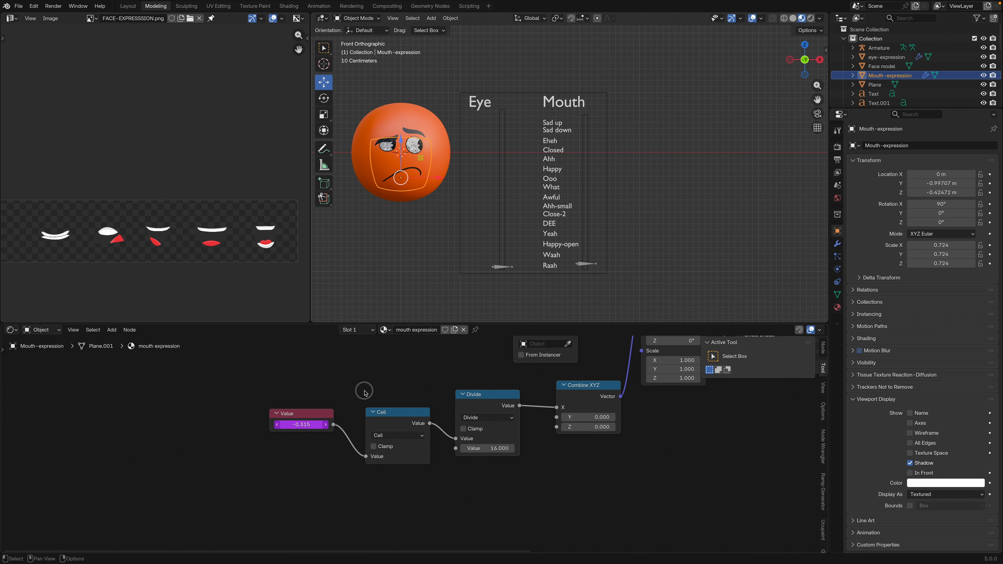
Put the armature in Pose Mode and slide the Mouth-slider bone up its strip to the Sad up label
{"action": "left_click", "coordinate": [578, 269]}
{"action": "left_click", "coordinate": [356, 18]}
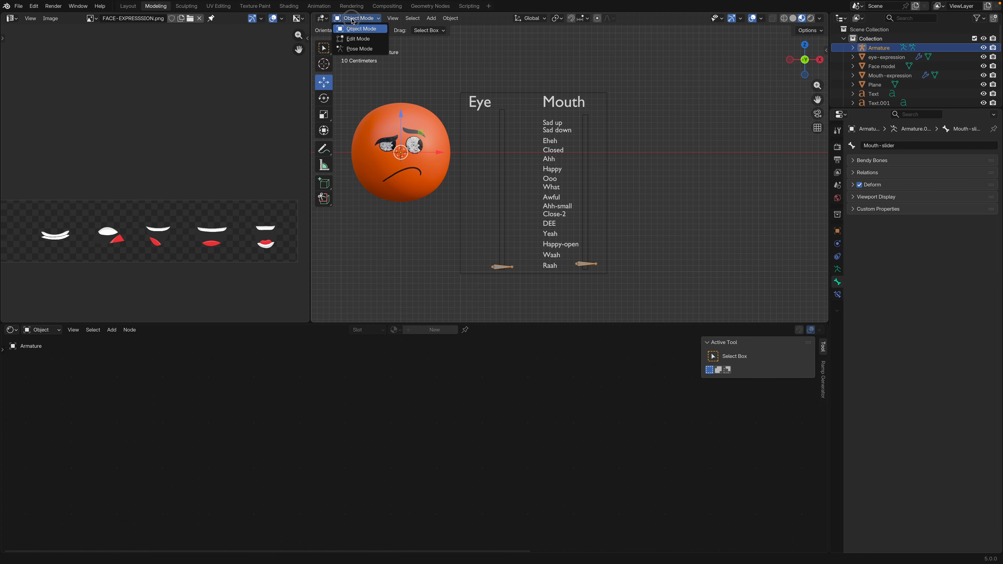
{"action": "left_click", "coordinate": [353, 44]}
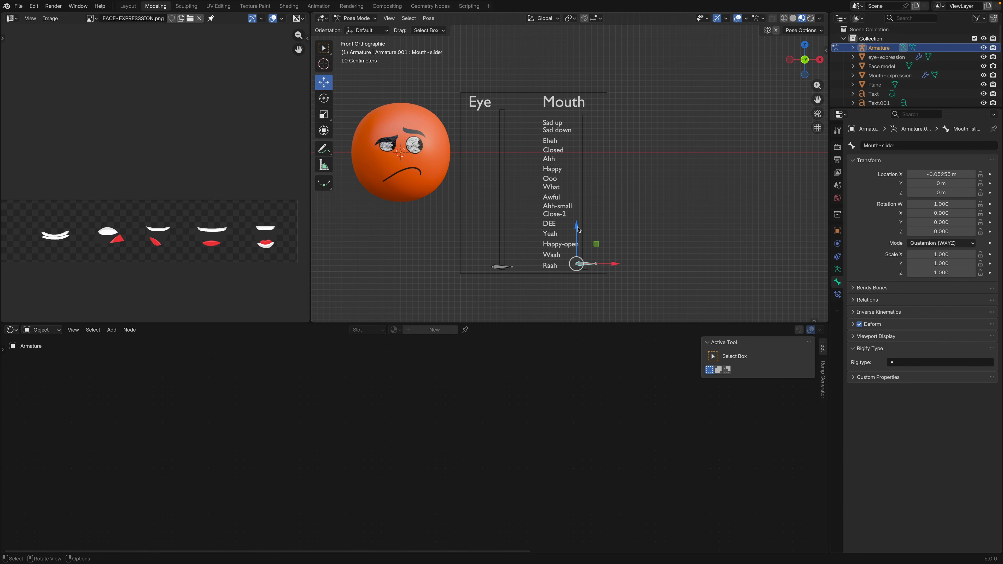
{"action": "left_click_drag", "start_coordinate": [579, 229], "coordinate": [580, 160]}
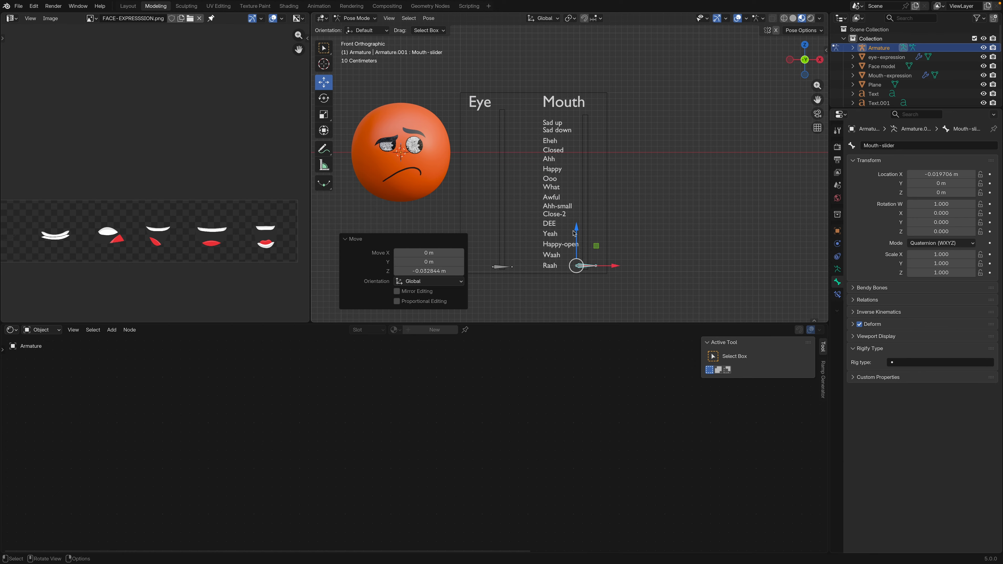
{"action": "left_click_drag", "start_coordinate": [577, 228], "coordinate": [578, 87]}
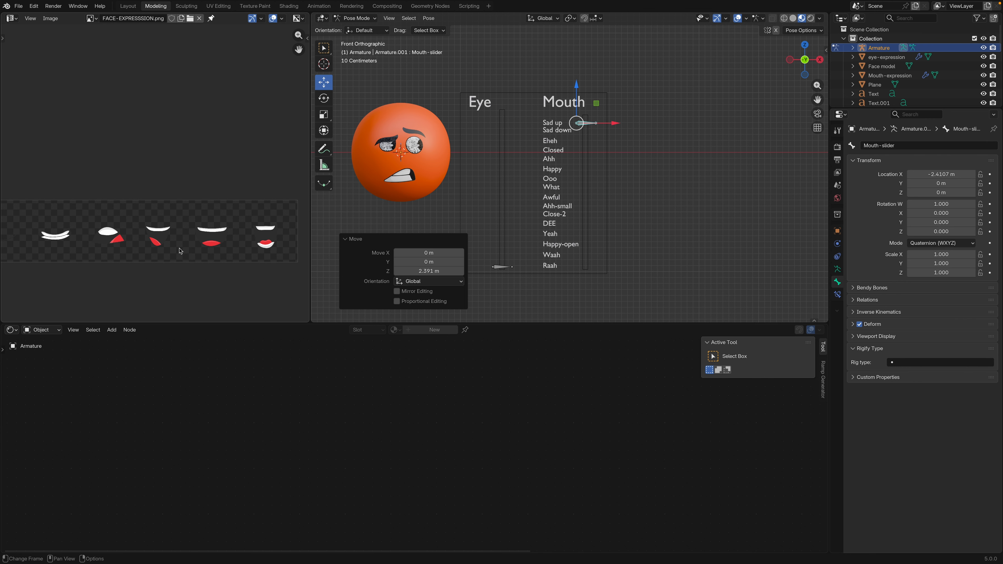
Check the mouth images in the expression sheet, raise the Mouth-slider bone about 0.41 m further, and return to Object Mode
{"action": "middle_click_drag", "start_coordinate": [180, 249], "coordinate": [3, 254]}
{"action": "scroll", "coordinate": [182, 248], "scroll_direction": "up", "scroll_amount": 1}
{"action": "middle_click_drag", "start_coordinate": [182, 248], "coordinate": [83, 268]}
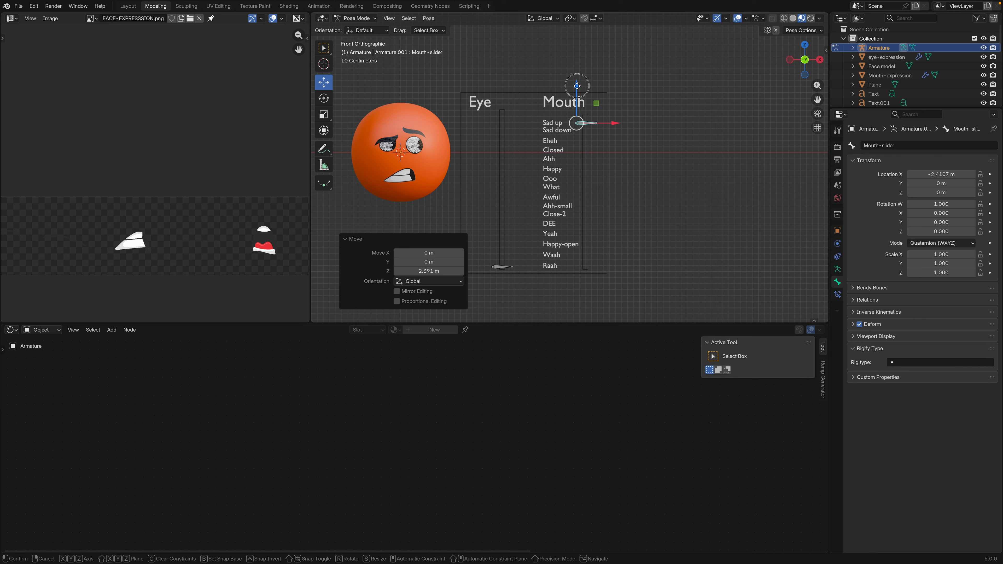
{"action": "left_click_drag", "start_coordinate": [577, 86], "coordinate": [578, 61]}
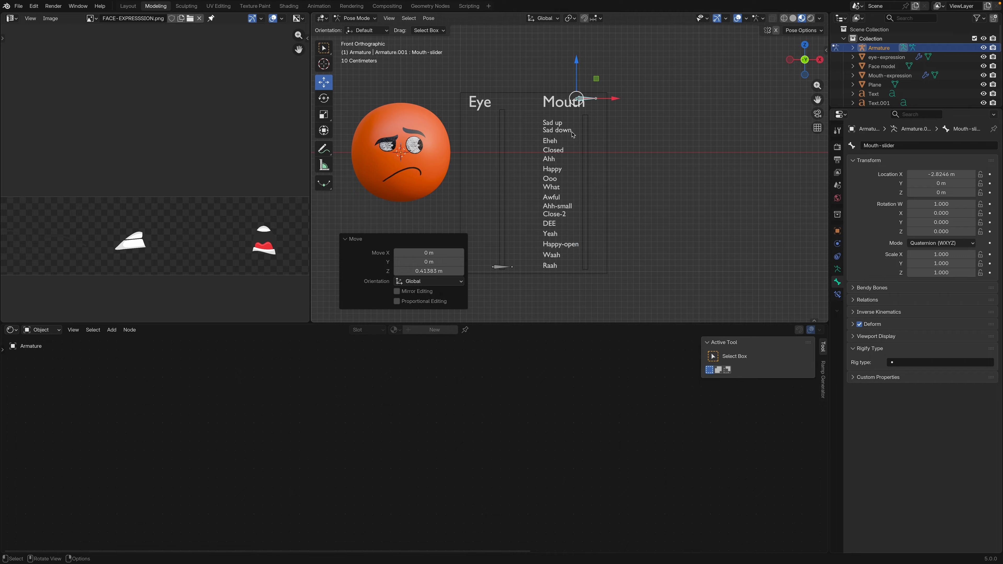
{"action": "left_click", "coordinate": [356, 19]}
{"action": "left_click", "coordinate": [355, 27]}
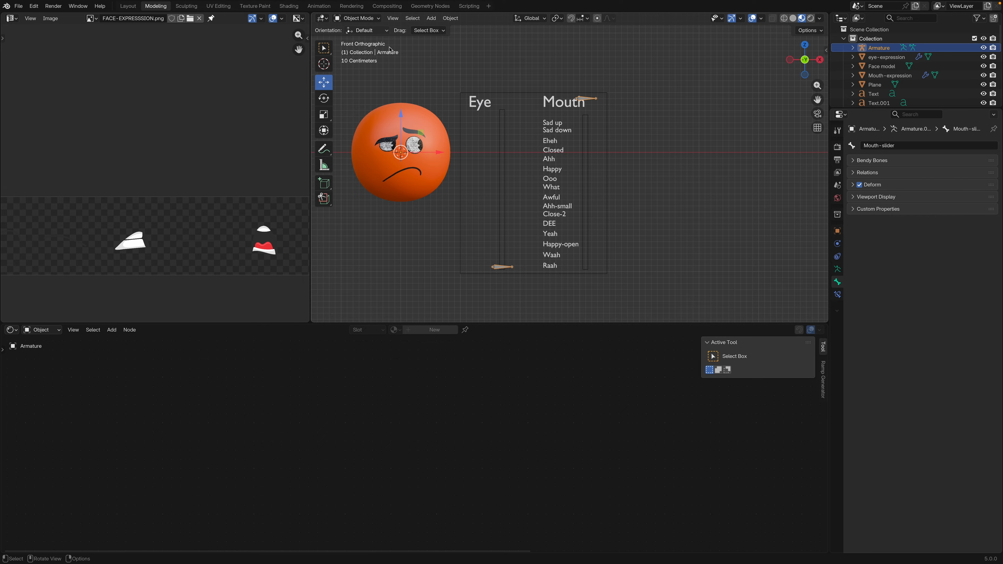
Extend the slider panel upward by raising the upper vertices of its frame and both slider strips
{"action": "left_click", "coordinate": [608, 148]}
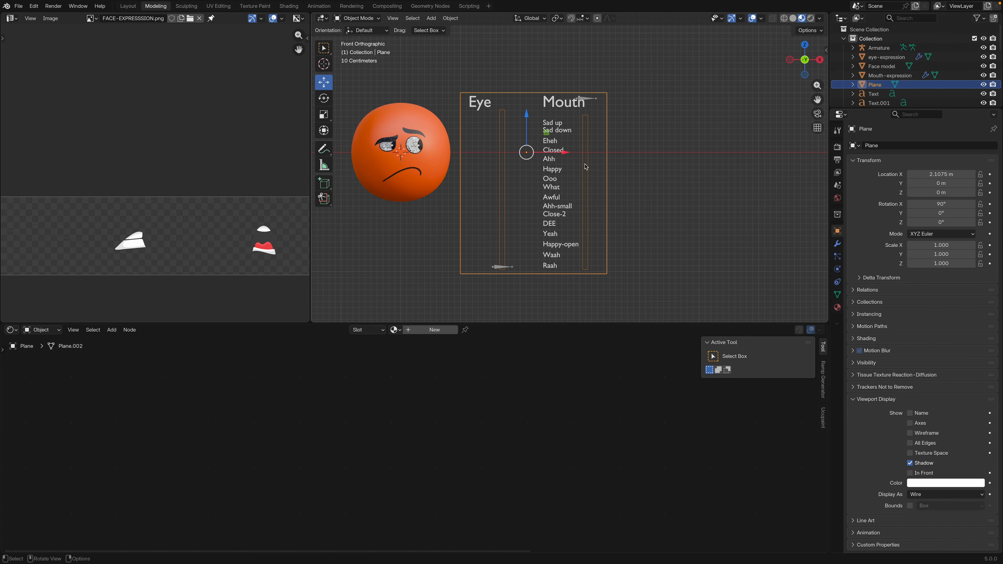
{"action": "key", "text": "Tab"}
{"action": "left_click_drag", "start_coordinate": [448, 77], "coordinate": [722, 146]}
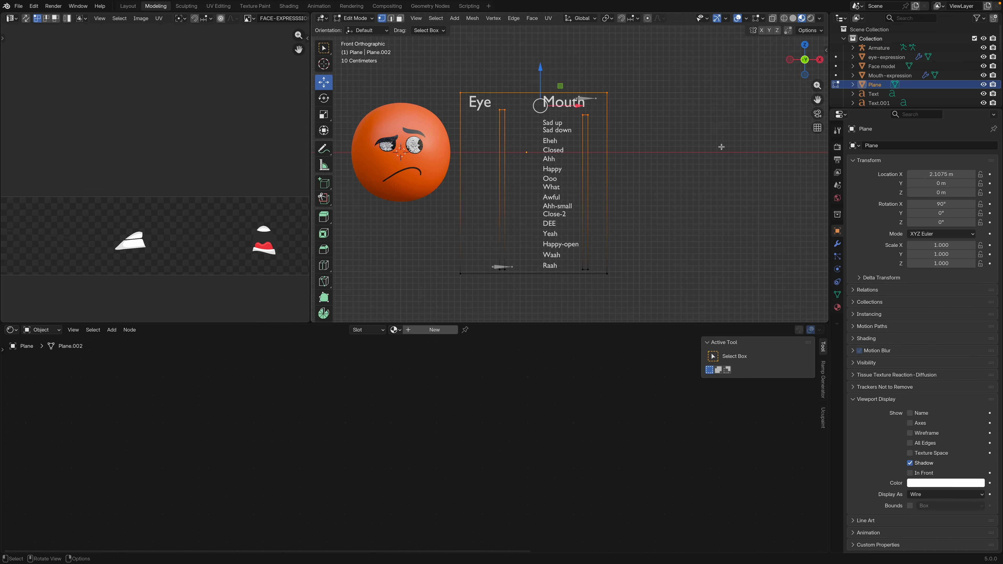
{"action": "left_click_drag", "start_coordinate": [540, 72], "coordinate": [543, 63]}
{"action": "key", "text": "Tab"}
Move the Mouth and Eye headings up to the panel's upper edge and the Sad up label level with the Mouth-slider bone
{"action": "left_click", "coordinate": [552, 104]}
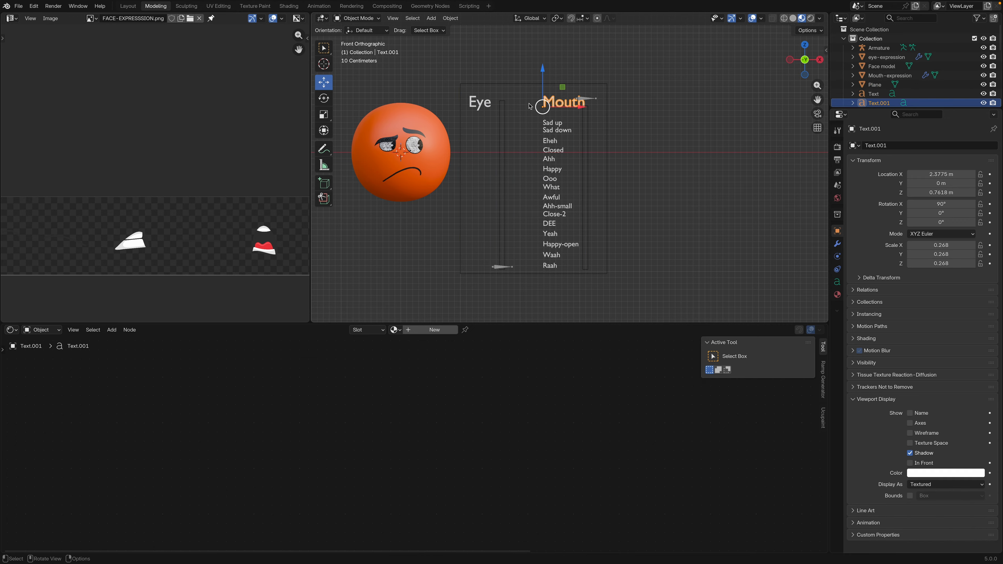
{"action": "left_click", "coordinate": [487, 103], "text": "shift"}
{"action": "left_click_drag", "start_coordinate": [501, 79], "coordinate": [501, 60]}
{"action": "left_click", "coordinate": [553, 123]}
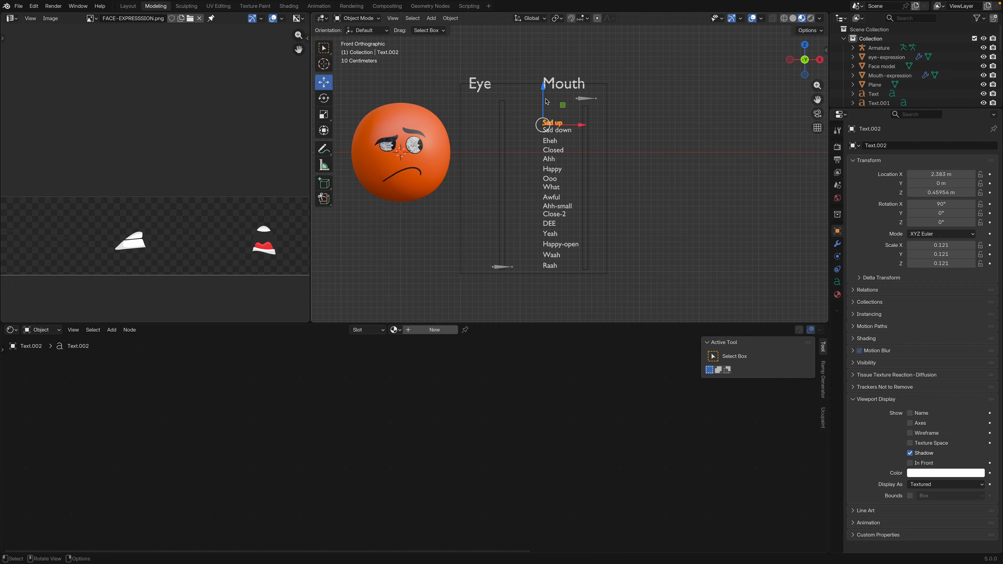
{"action": "left_click_drag", "start_coordinate": [544, 91], "coordinate": [551, 68]}
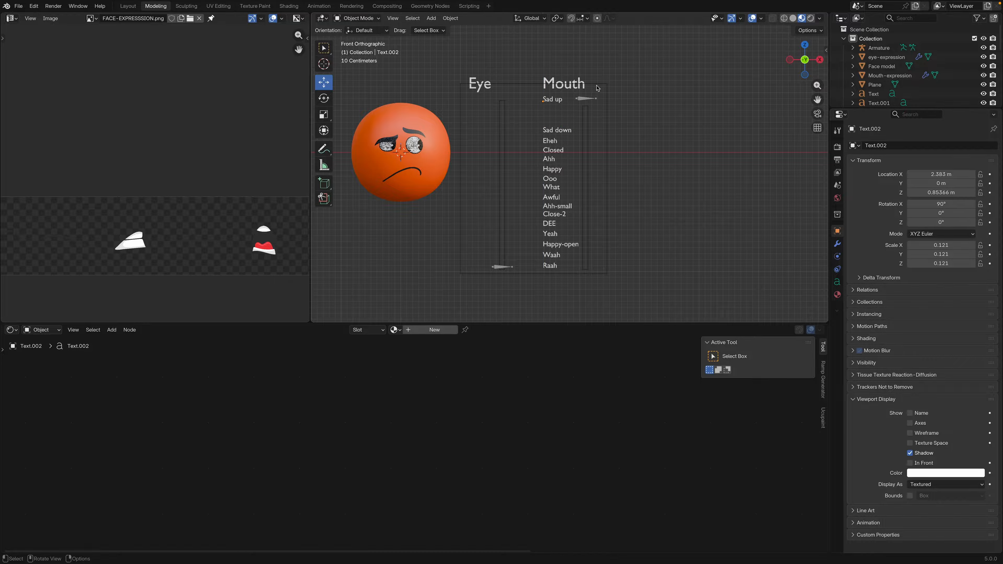
Raise the upper vertices of the panel and strips a little more and nudge the Sad up label up about 0.02 m
{"action": "left_click", "coordinate": [470, 87]}
{"action": "key", "text": "Tab"}
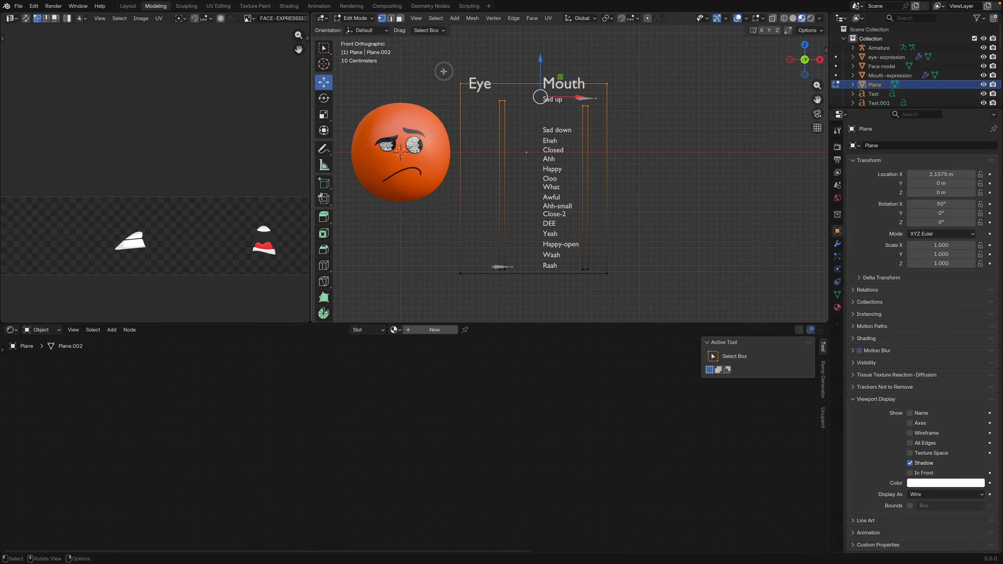
{"action": "left_click_drag", "start_coordinate": [443, 71], "coordinate": [639, 121]}
{"action": "mouse_move", "coordinate": [541, 58]}
{"action": "left_mouse_down"}
{"action": "mouse_move", "coordinate": [543, 47]}
{"action": "mouse_move", "coordinate": [546, 61]}
{"action": "left_mouse_up"}
{"action": "key", "text": "Tab"}
{"action": "left_click", "coordinate": [553, 98]}
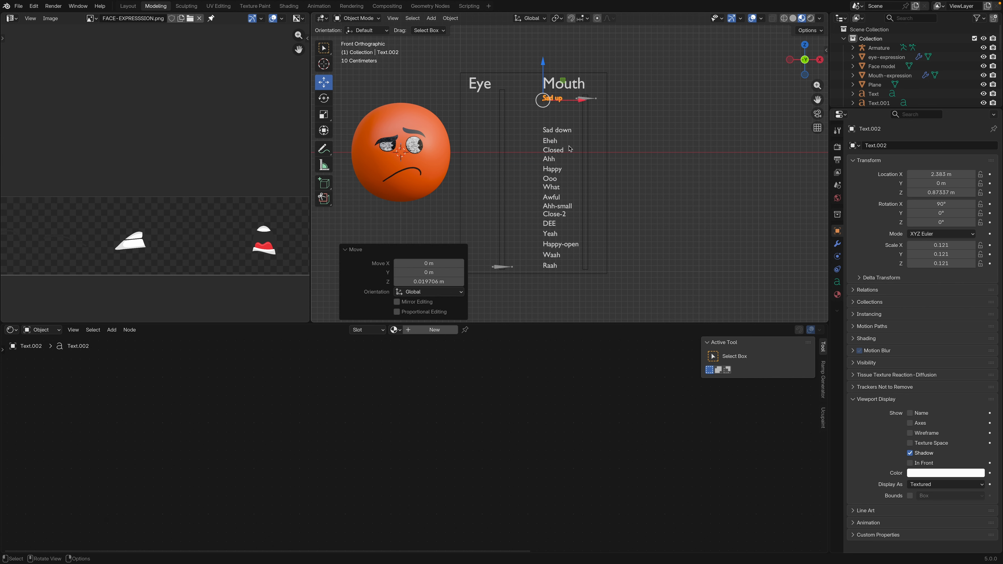
Lower the Mouth-slider bone in Pose Mode to the next mouth image, and move the Sad down label up level with it in Object Mode
{"action": "left_click", "coordinate": [589, 99]}
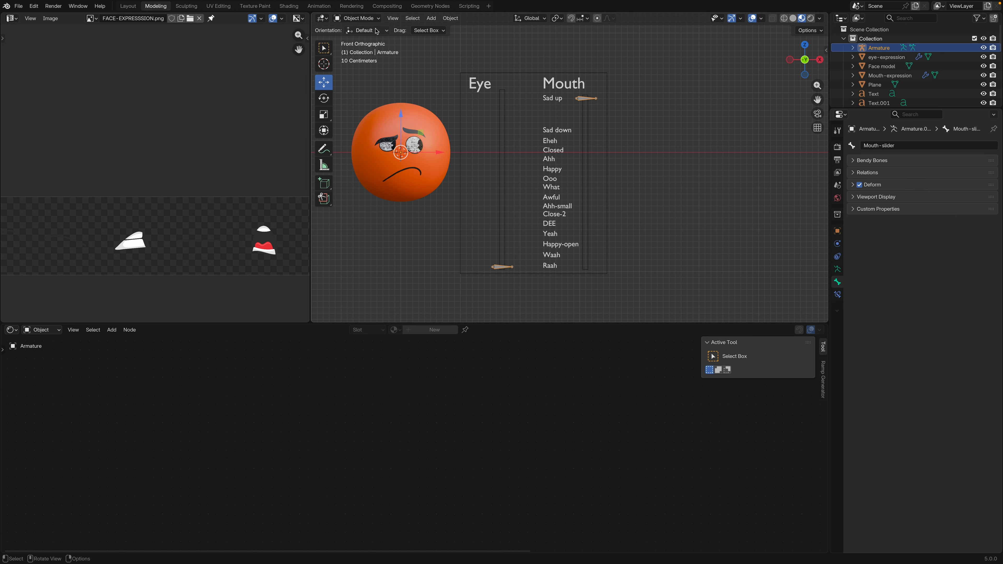
{"action": "left_click", "coordinate": [356, 18]}
{"action": "left_click", "coordinate": [376, 54]}
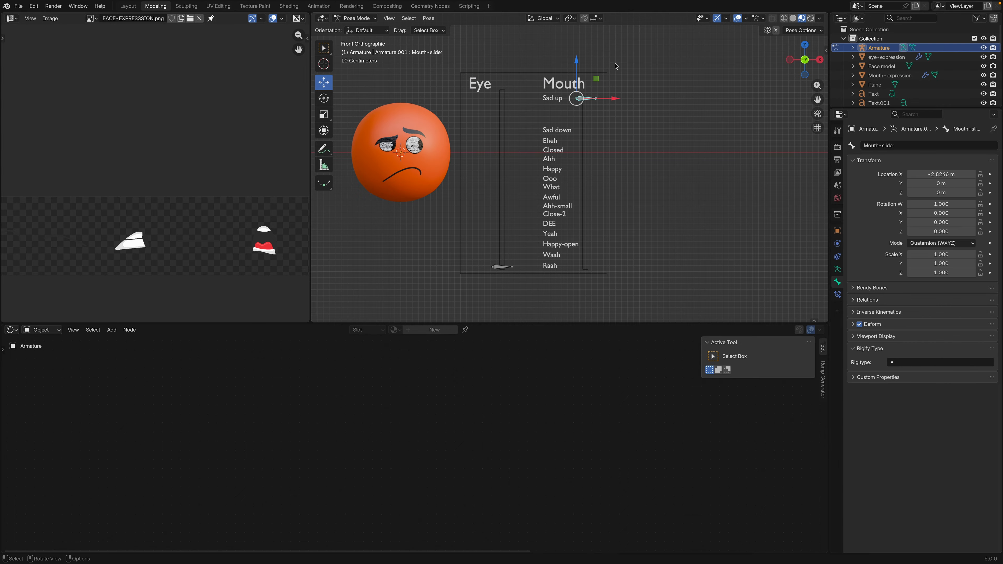
{"action": "left_click_drag", "start_coordinate": [578, 63], "coordinate": [577, 95]}
{"action": "key", "text": "Tab"}
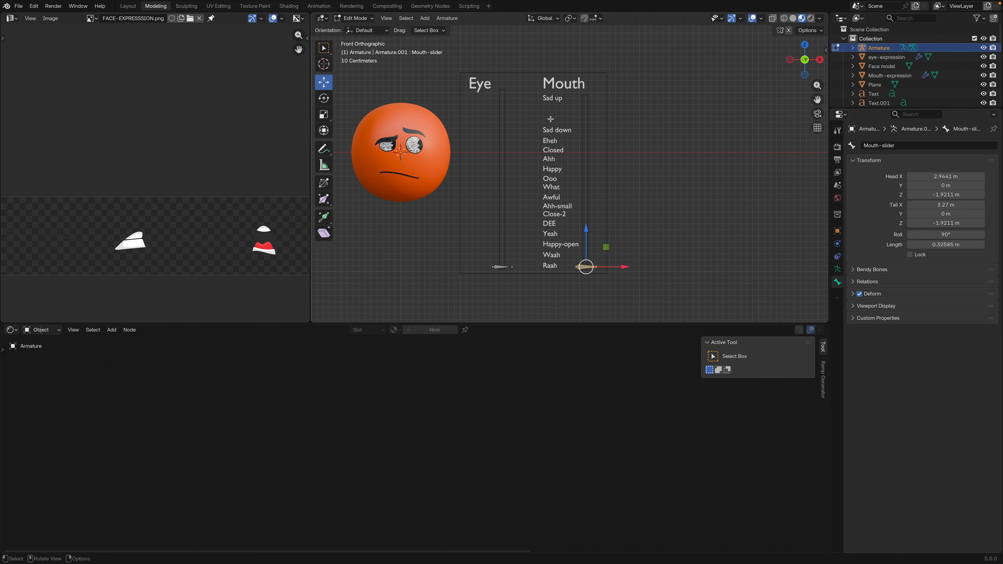
{"action": "key", "text": "Tab"}
{"action": "left_click", "coordinate": [365, 19]}
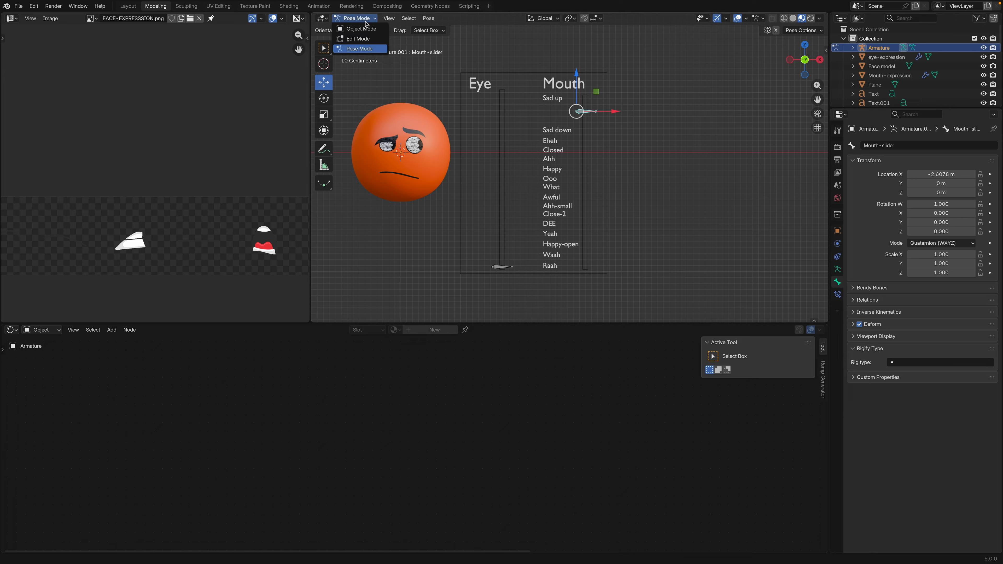
{"action": "left_click", "coordinate": [360, 29]}
{"action": "left_click", "coordinate": [561, 134]}
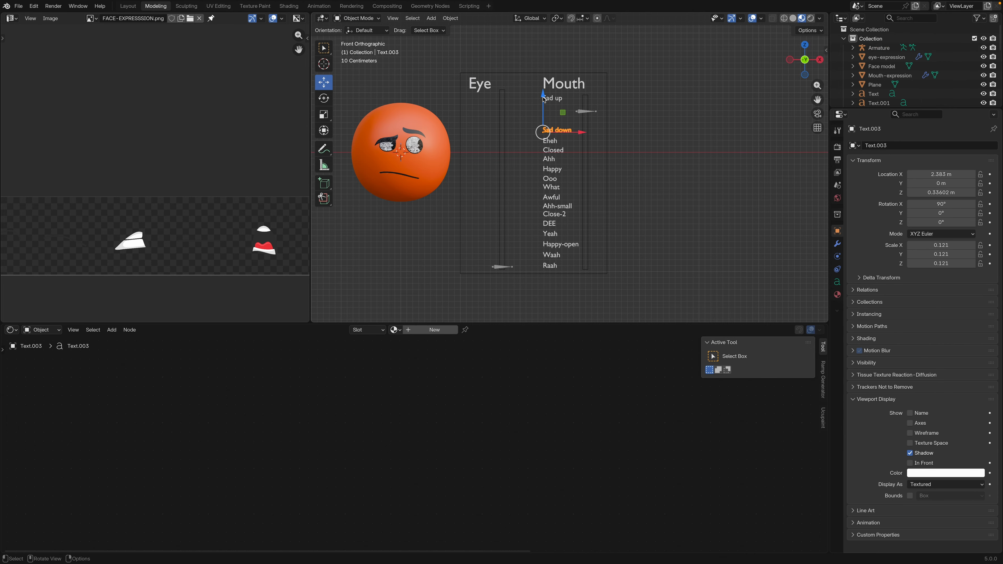
{"action": "left_click_drag", "start_coordinate": [545, 99], "coordinate": [545, 80]}
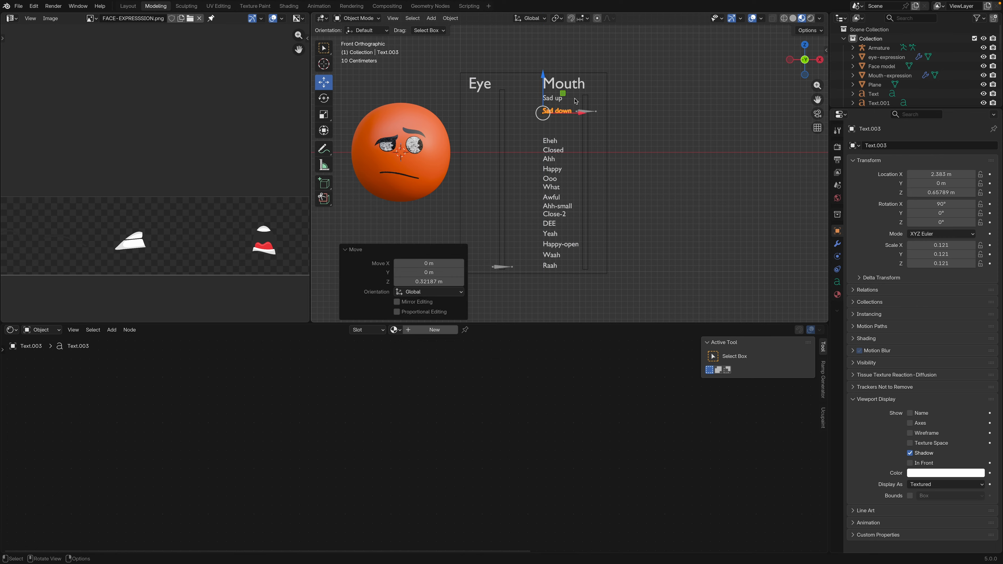
Lower the Mouth-slider bone in Pose Mode to the next mouth image, and move the Eheh label up level with it in Object Mode
{"action": "left_click", "coordinate": [591, 113]}
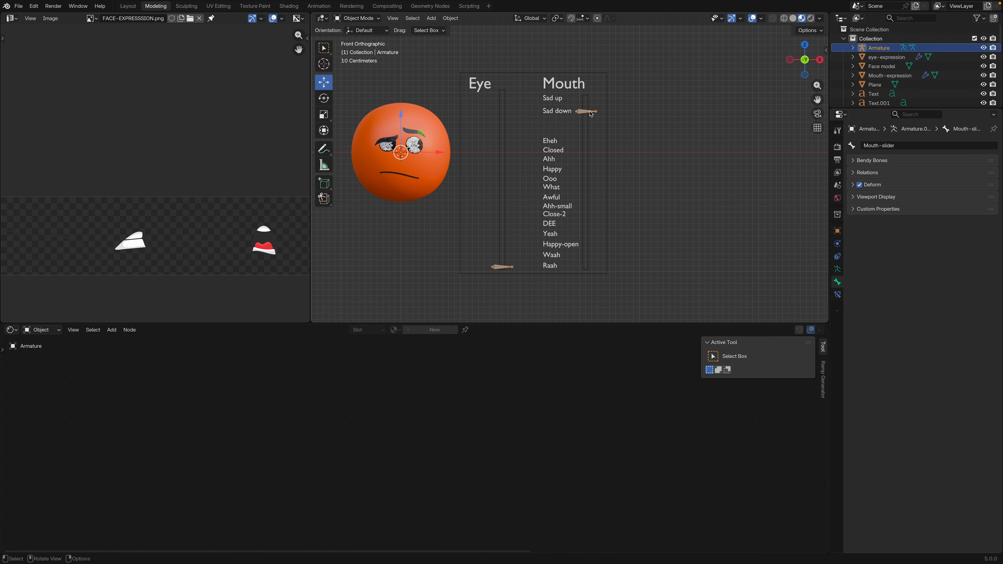
{"action": "left_click", "coordinate": [379, 19]}
{"action": "left_click", "coordinate": [376, 46]}
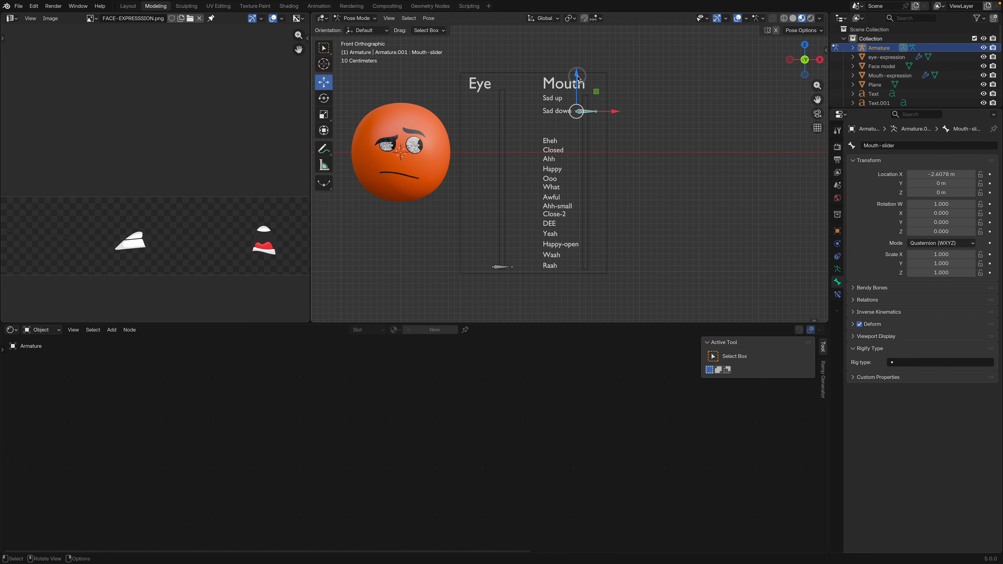
{"action": "left_click_drag", "start_coordinate": [577, 78], "coordinate": [544, 82]}
{"action": "left_click", "coordinate": [357, 18]}
{"action": "left_click", "coordinate": [365, 29]}
{"action": "left_click", "coordinate": [551, 141]}
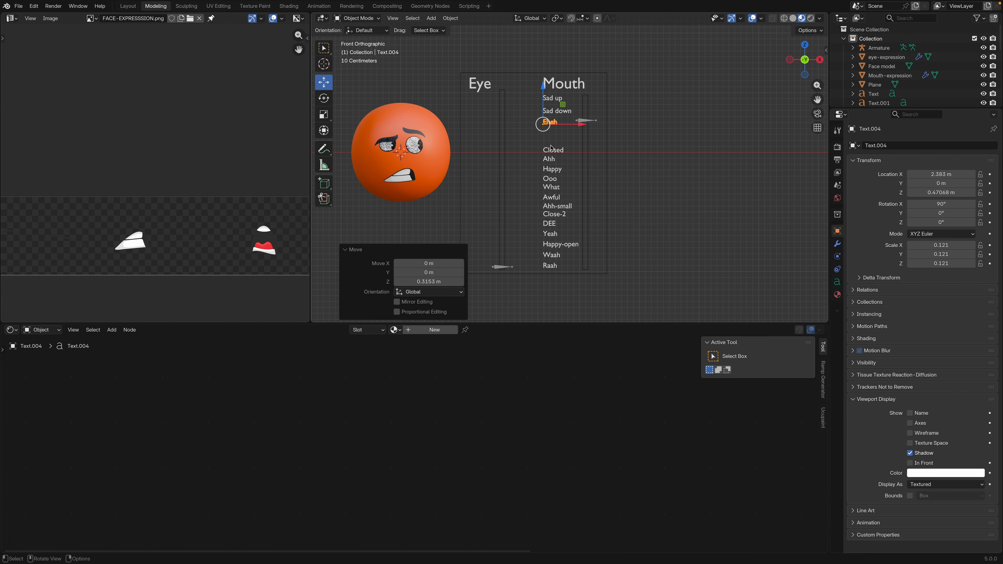
{"action": "mouse_move", "coordinate": [543, 86]}
{"action": "left_mouse_down"}
{"action": "mouse_move", "coordinate": [577, 92]}
{"action": "mouse_move", "coordinate": [543, 108]}
{"action": "mouse_move", "coordinate": [531, 79]}
{"action": "left_mouse_up"}
Lower the Mouth-slider bone to the closed mouth image and move the Closed label up level with it
{"action": "left_click", "coordinate": [587, 121]}
{"action": "left_click", "coordinate": [357, 18]}
{"action": "left_click", "coordinate": [358, 49]}
{"action": "left_click", "coordinate": [357, 18]}
{"action": "left_click", "coordinate": [358, 28]}
{"action": "left_click", "coordinate": [553, 151]}
{"action": "left_click", "coordinate": [579, 135]}
{"action": "left_click", "coordinate": [553, 132]}
{"action": "scroll", "coordinate": [568, 167], "scroll_direction": "up", "scroll_amount": 2}
{"action": "scroll", "coordinate": [569, 158], "scroll_direction": "down", "scroll_amount": 3}
Lower the Mouth-slider bone one more mouth image and move the Ahh label up level with it
{"action": "left_click", "coordinate": [590, 135]}
{"action": "key", "text": "ctrl+Tab"}
{"action": "left_click_drag", "start_coordinate": [583, 97], "coordinate": [555, 114]}
{"action": "key", "text": "ctrl+Tab"}
{"action": "left_click", "coordinate": [560, 159]}
Lower the Mouth-slider bone to the smiling mouth image and align the Happy label with it
{"action": "left_click", "coordinate": [590, 145]}
{"action": "key", "text": "ctrl+Tab"}
{"action": "left_click", "coordinate": [563, 167]}
{"action": "left_click", "coordinate": [590, 150]}
{"action": "key", "text": "ctrl+Tab"}
{"action": "key", "text": "ctrl+Tab"}
{"action": "left_click", "coordinate": [563, 151]}
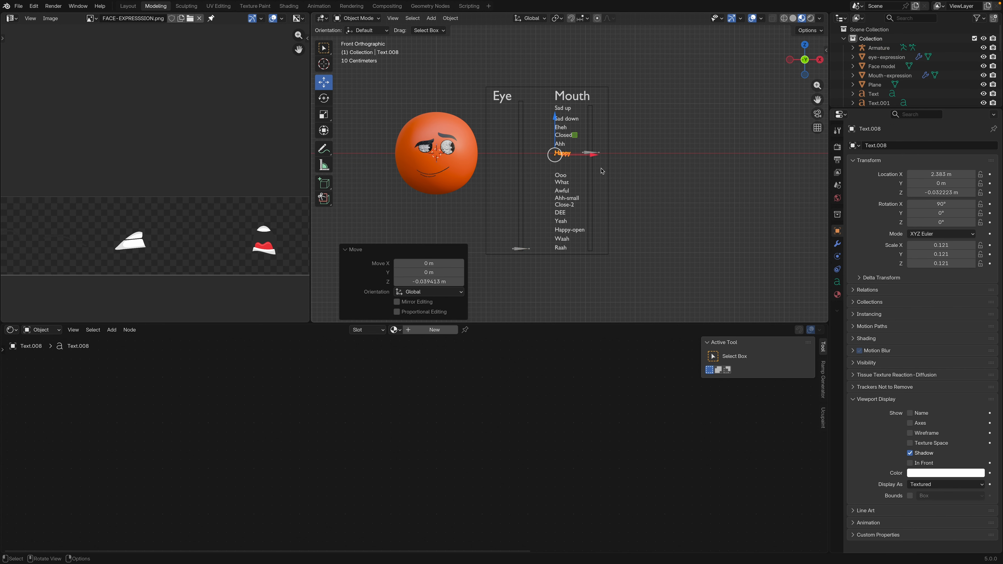
Step the Mouth-slider bone down image by image, aligning the labels from Ooo through Happy-open with its positions
{"action": "left_click_drag", "start_coordinate": [583, 164], "coordinate": [555, 176]}
{"action": "left_click", "coordinate": [357, 18]}
{"action": "left_click", "coordinate": [358, 29]}
{"action": "left_click", "coordinate": [561, 221]}
{"action": "left_click", "coordinate": [591, 212]}
{"action": "left_click", "coordinate": [358, 18]}
{"action": "left_click", "coordinate": [359, 47]}
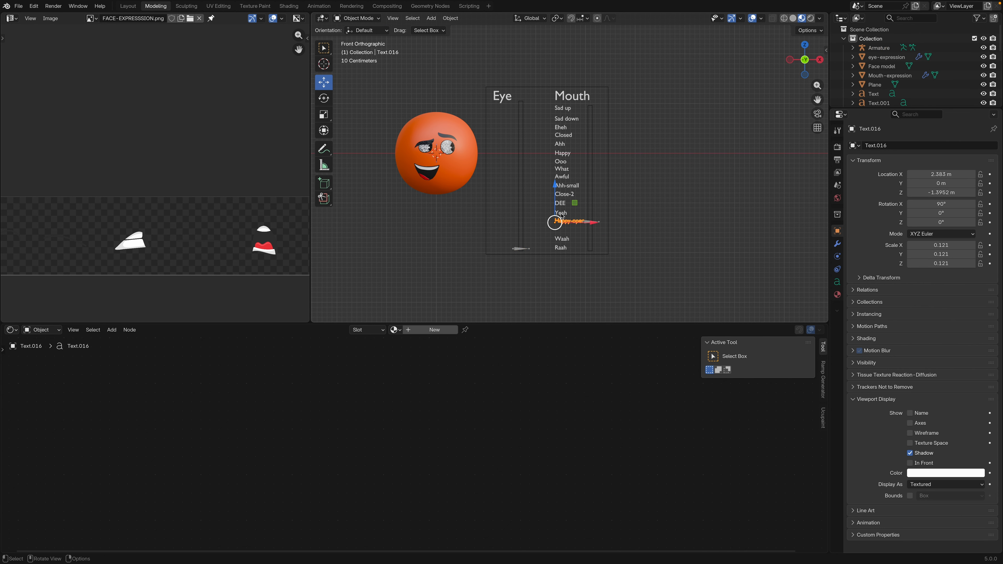
Lower the Mouth-slider bone through the last mouth images and move the Waah and Raah labels up level with it
{"action": "left_click", "coordinate": [577, 213]}
{"action": "key", "text": "g"}
{"action": "key", "text": "z"}
{"action": "left_click", "coordinate": [577, 218]}
{"action": "key", "text": "ctrl+Tab"}
{"action": "left_click", "coordinate": [561, 248]}
{"action": "key", "text": "g"}
{"action": "key", "text": "z"}
{"action": "left_click", "coordinate": [561, 241]}
Test the mouth expressions in Pose Mode by raising the Mouth-slider bone about 0.81 m and lowering it again toward Raah
{"action": "left_click", "coordinate": [590, 246]}
{"action": "key", "text": "Tab"}
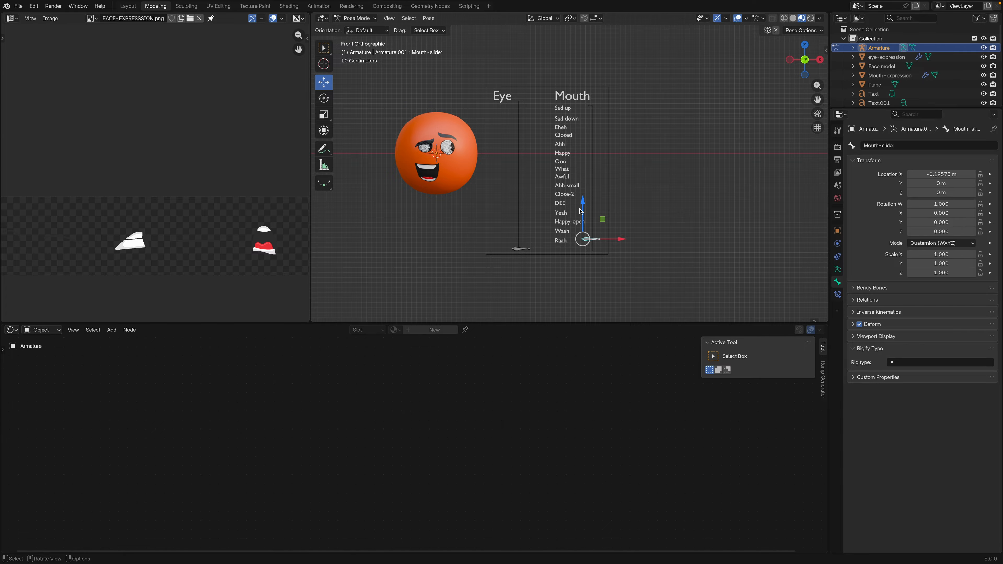
{"action": "mouse_move", "coordinate": [582, 205]}
{"action": "left_mouse_down"}
{"action": "mouse_move", "coordinate": [600, 96]}
{"action": "mouse_move", "coordinate": [594, 202]}
{"action": "left_mouse_up"}
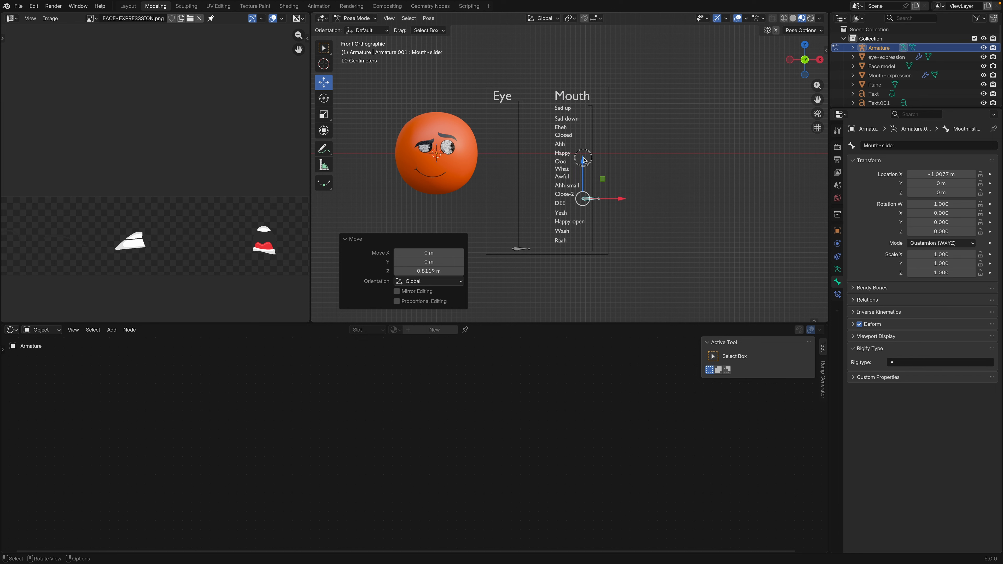
{"action": "left_click_drag", "start_coordinate": [583, 160], "coordinate": [590, 196]}
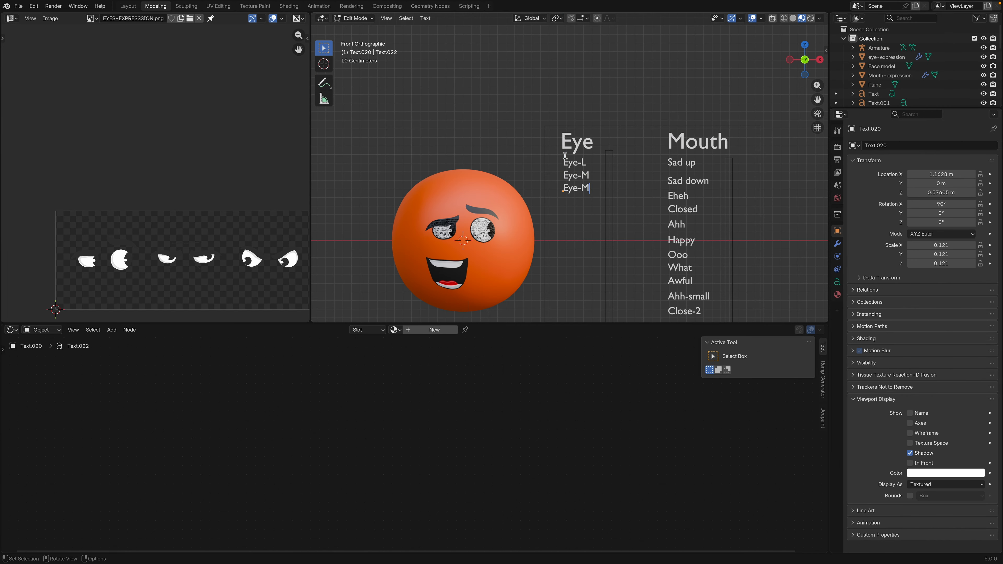
Duplicate the lowest Eye-M label to continue the list of expression labels under the Eye heading
{"action": "key", "text": "shift+d"}
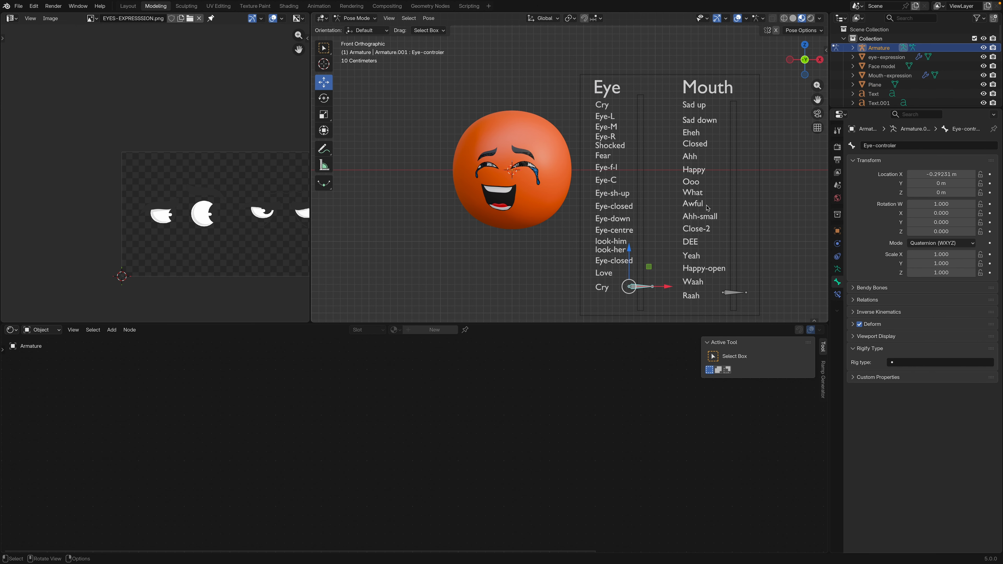
Raise the Eye-controler bone to the Shocked label and slide it down label by label to Eye-centre, checking each eye image
{"action": "middle_click_drag", "start_coordinate": [643, 200], "coordinate": [639, 198], "text": "shift"}
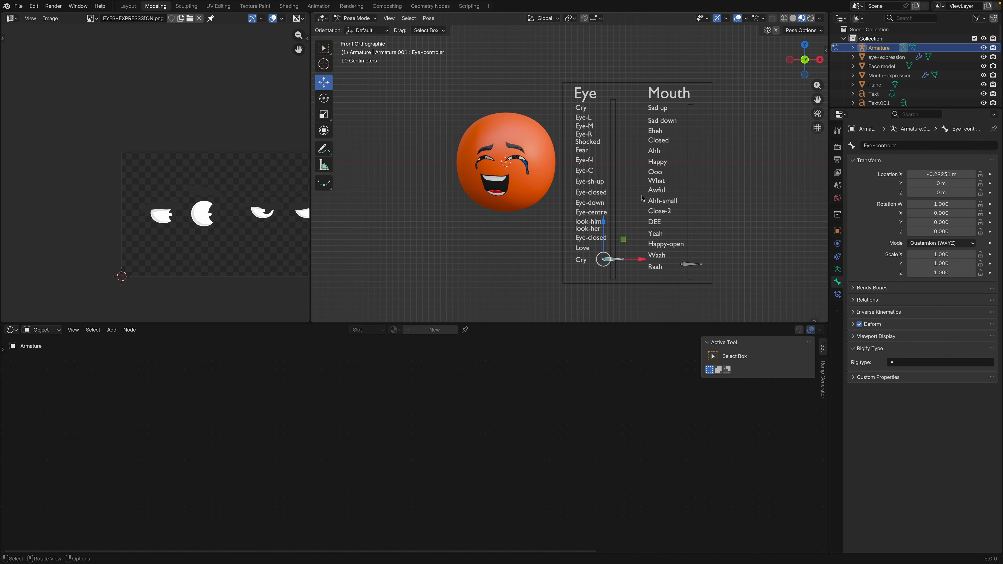
{"action": "left_click_drag", "start_coordinate": [604, 219], "coordinate": [599, 102]}
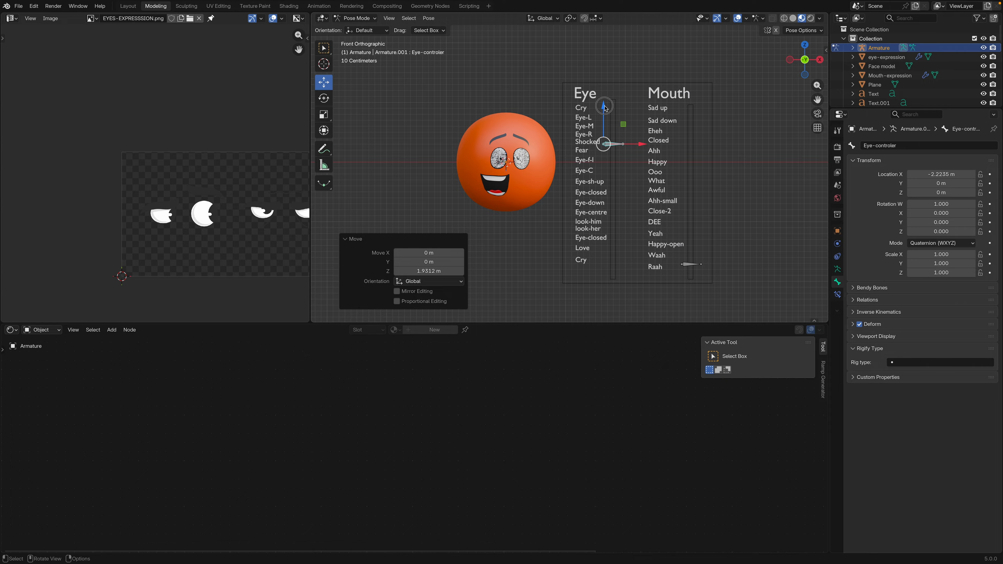
{"action": "left_click_drag", "start_coordinate": [603, 107], "coordinate": [605, 114]}
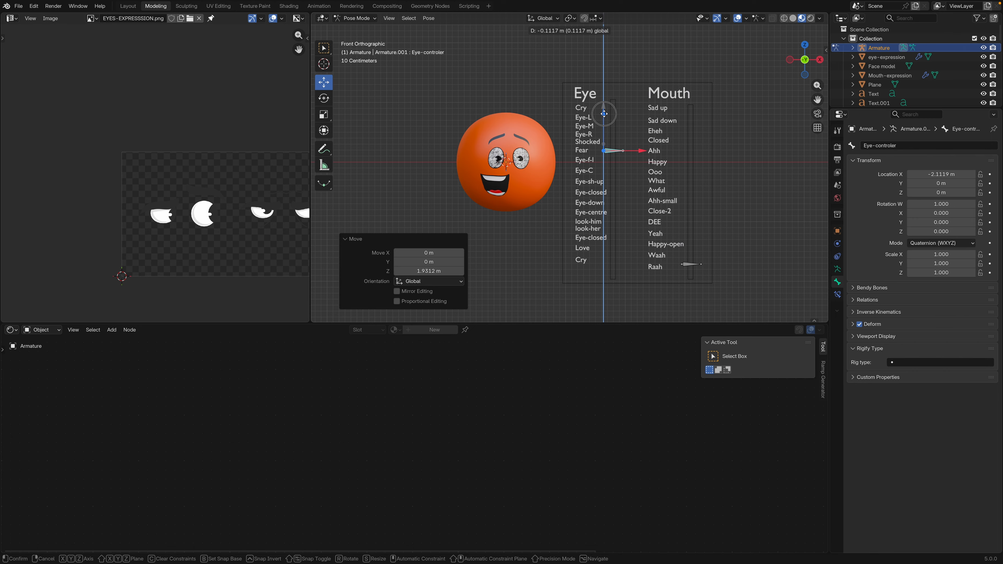
{"action": "left_click_drag", "start_coordinate": [604, 113], "coordinate": [602, 123]}
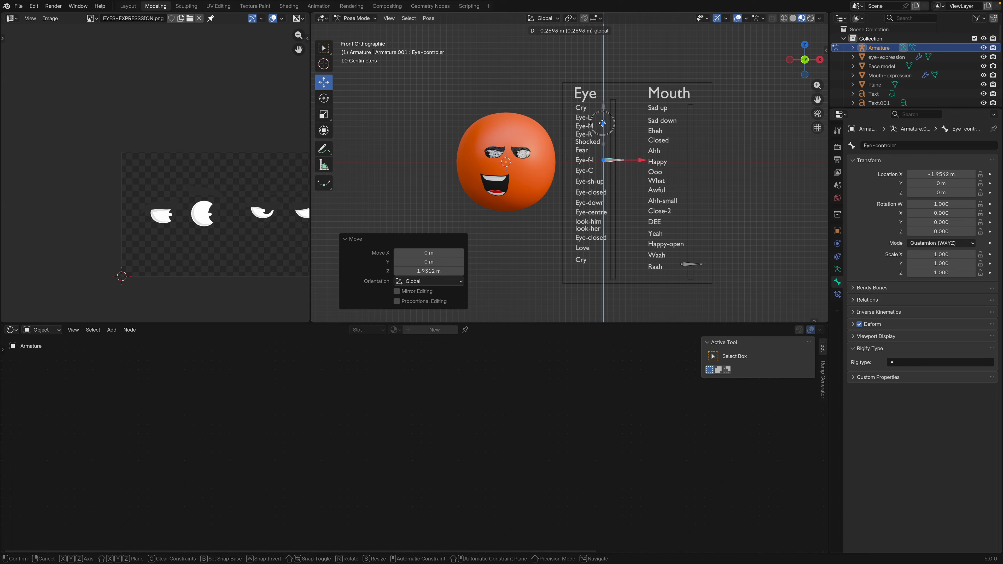
{"action": "left_click_drag", "start_coordinate": [602, 122], "coordinate": [600, 147]}
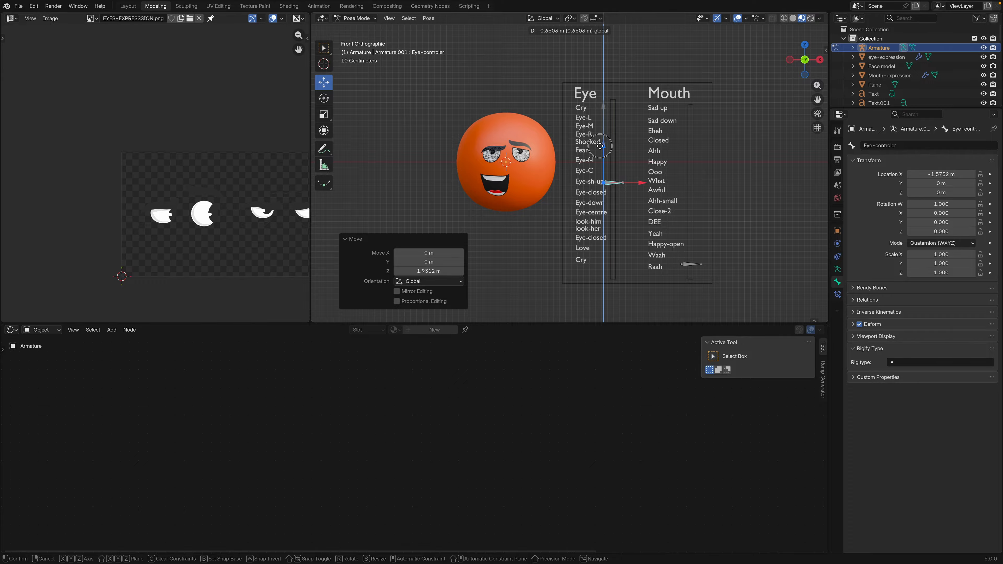
{"action": "left_click_drag", "start_coordinate": [600, 146], "coordinate": [598, 164]}
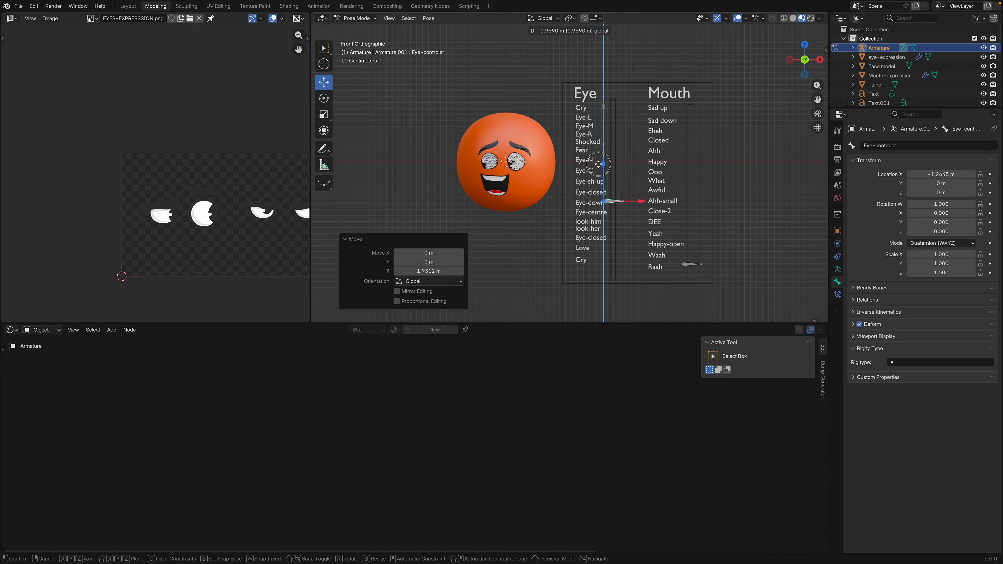
{"action": "left_click_drag", "start_coordinate": [599, 164], "coordinate": [597, 179]}
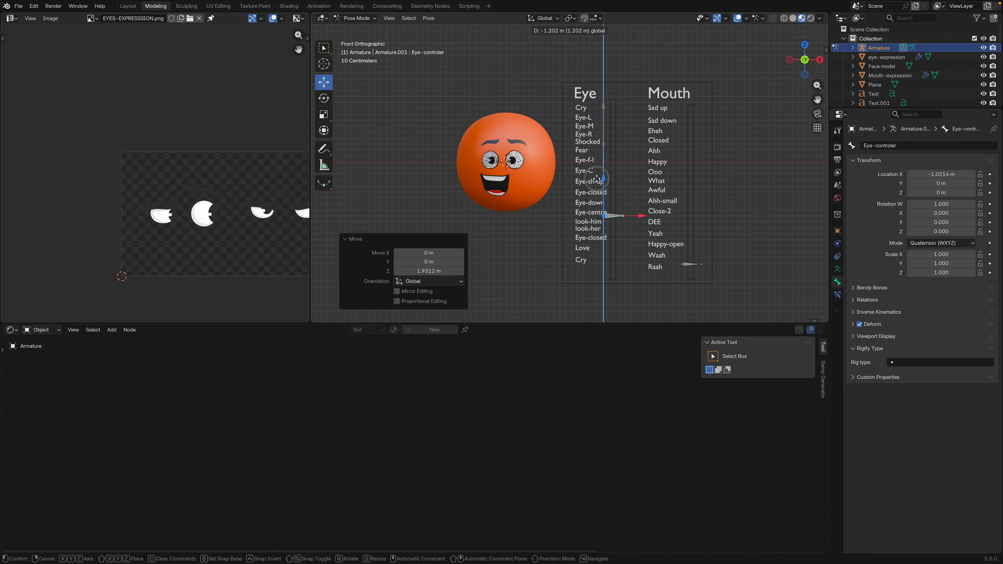
Move the Eye-controler bone up to Eye-C and slide it down past look-her to the lower Cry label, checking the eye images
{"action": "left_click_drag", "start_coordinate": [596, 179], "coordinate": [604, 136]}
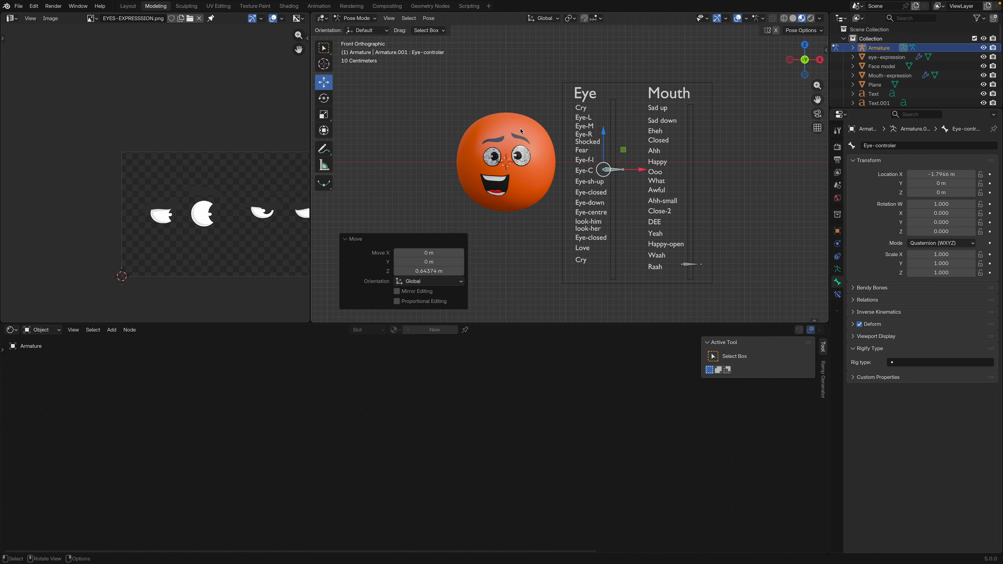
{"action": "left_click_drag", "start_coordinate": [604, 170], "coordinate": [612, 195]}
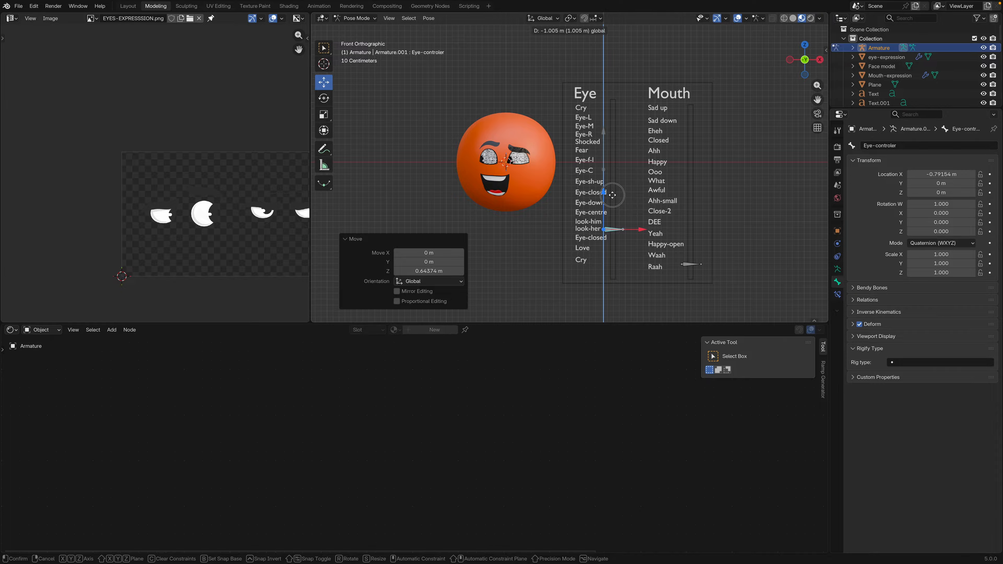
{"action": "left_click_drag", "start_coordinate": [612, 195], "coordinate": [613, 231]}
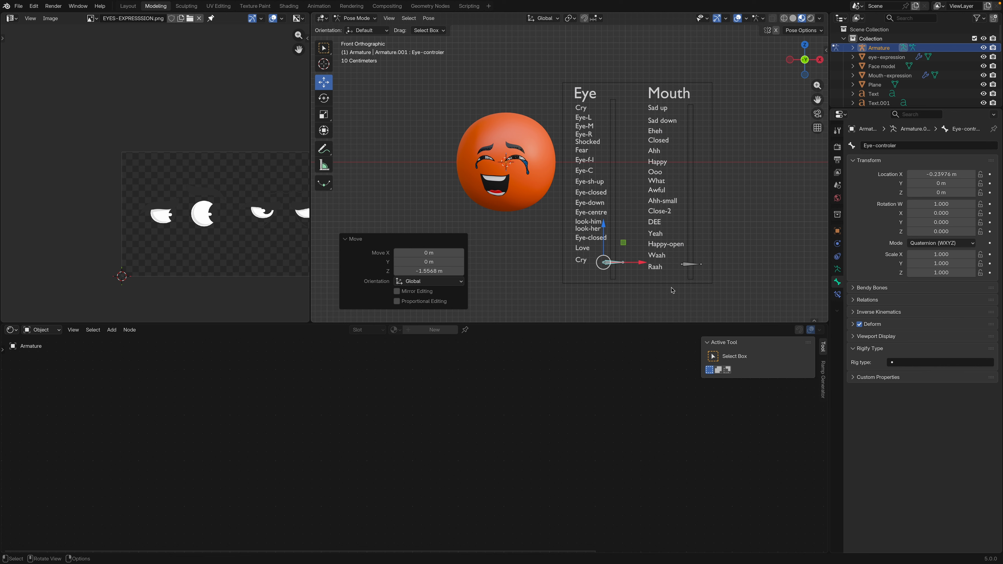
Select the Mouth-slider bone and nudge it down about 0.013 m beside the Raah label
{"action": "left_click", "coordinate": [691, 264]}
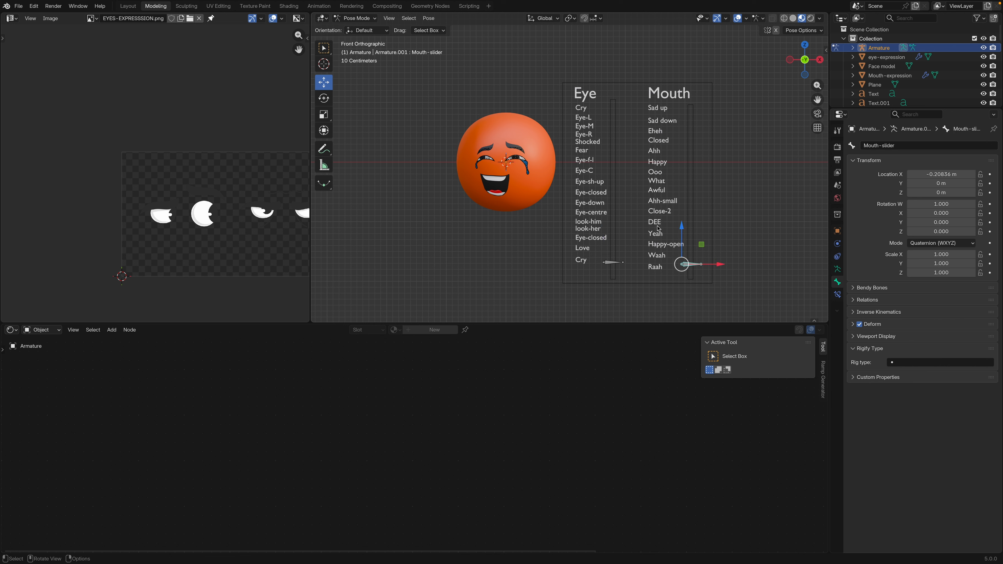
{"action": "mouse_move", "coordinate": [683, 227]}
{"action": "left_mouse_down"}
{"action": "mouse_move", "coordinate": [682, 91]}
{"action": "mouse_move", "coordinate": [683, 226]}
{"action": "left_mouse_up"}
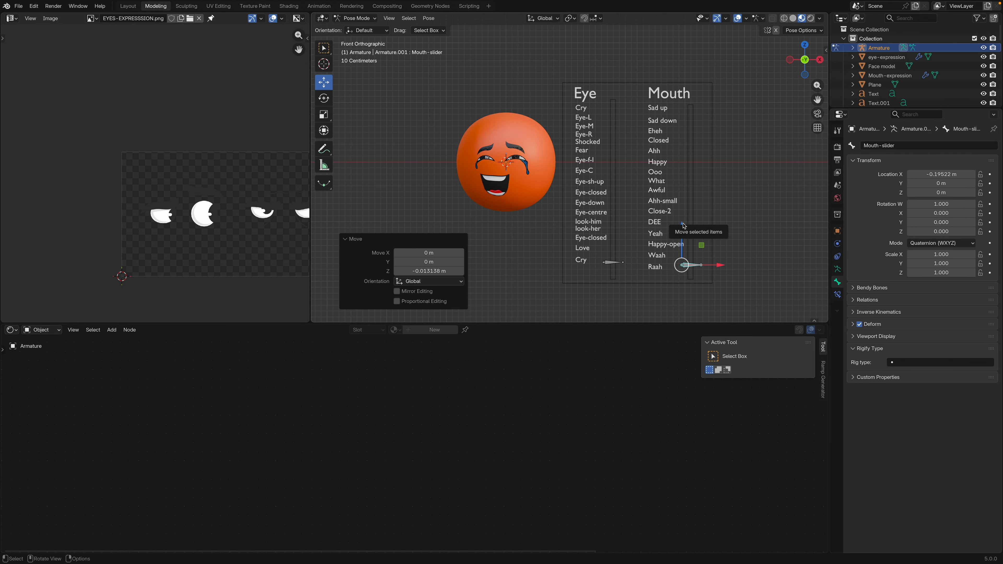